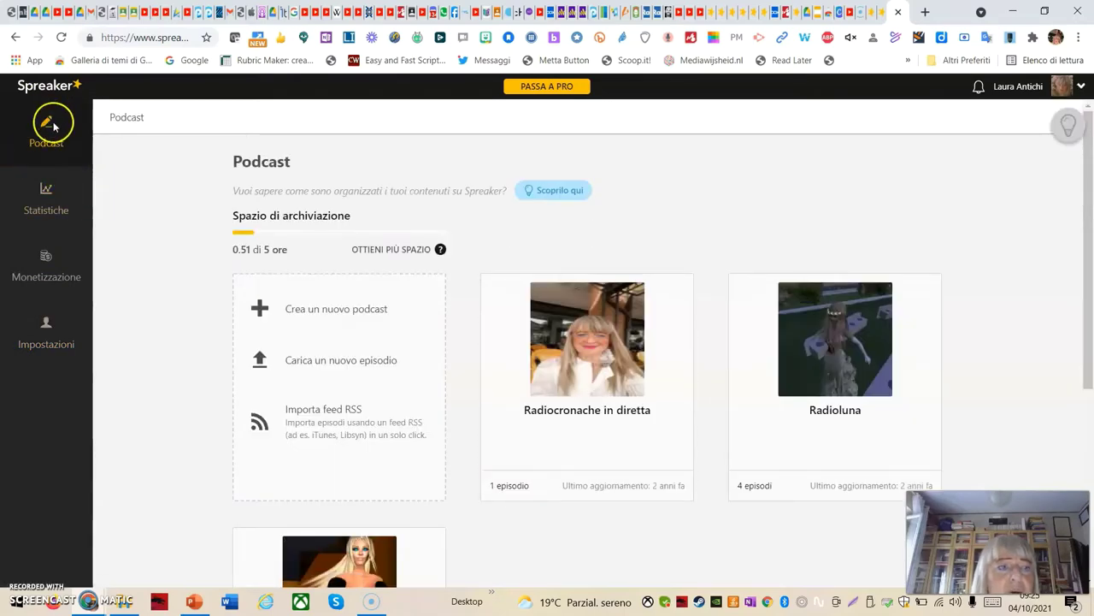
# Check the public profile, then return to the 'Come creare un podcast con Spreaker' guide
pyautogui.click(49, 87)
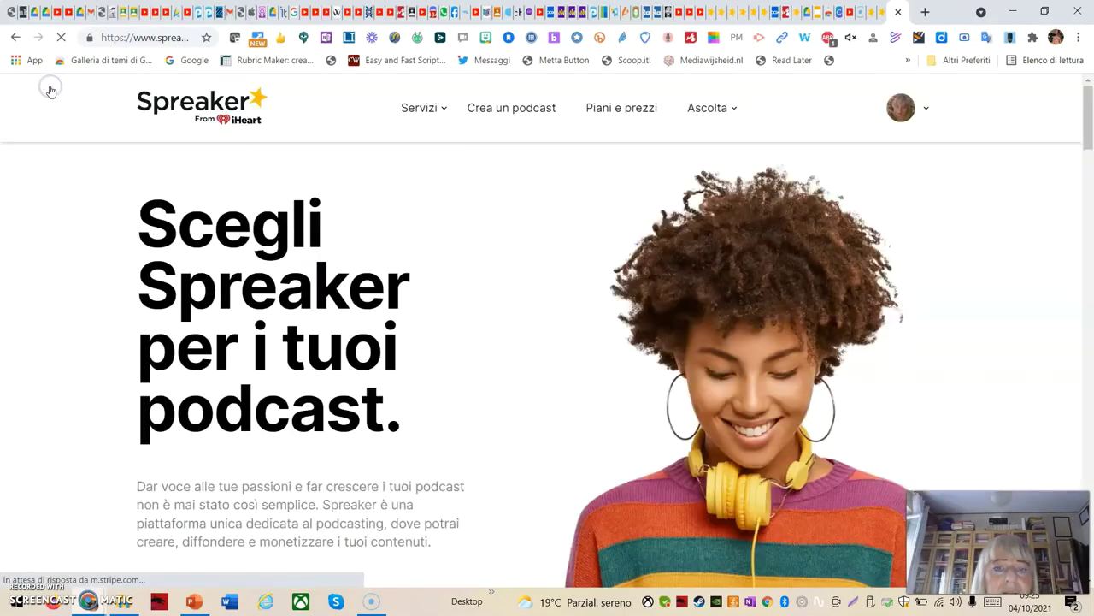
pyautogui.click(517, 112)
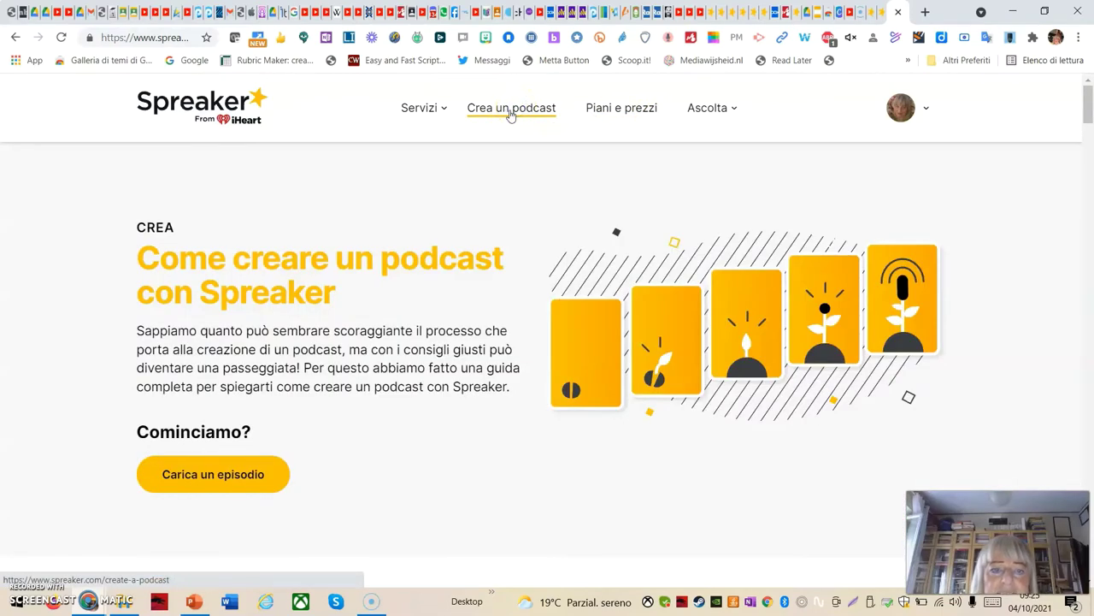
pyautogui.click(924, 110)
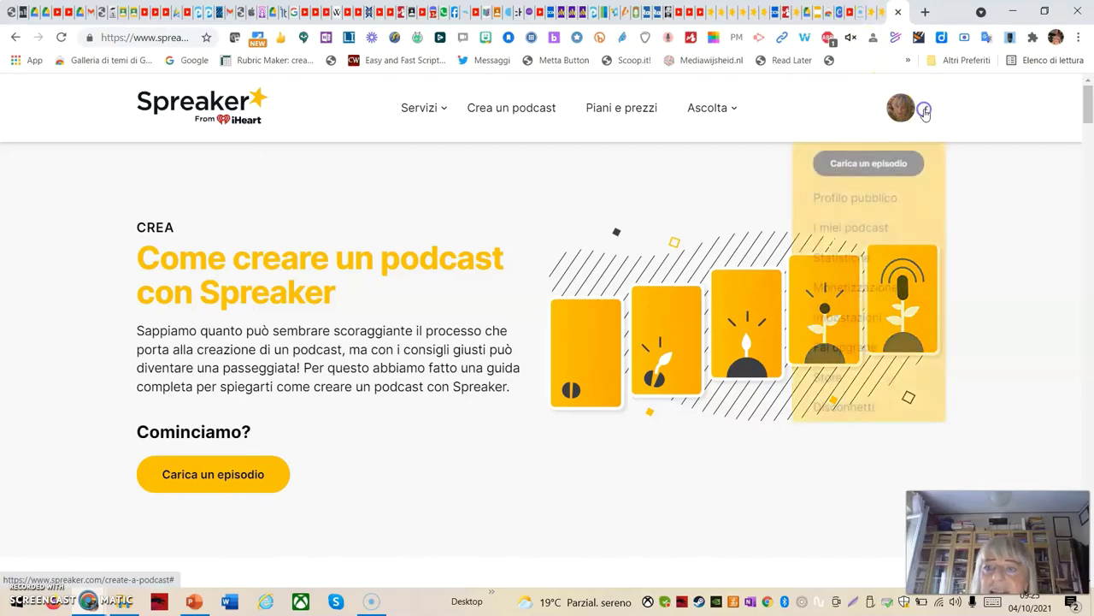
pyautogui.click(838, 200)
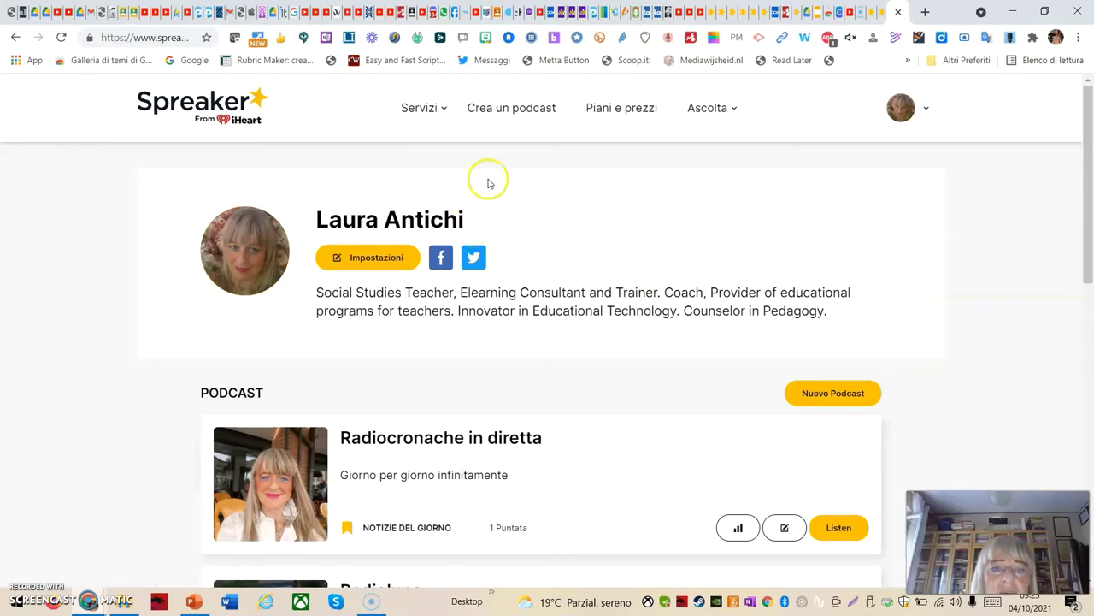
pyautogui.click(509, 111)
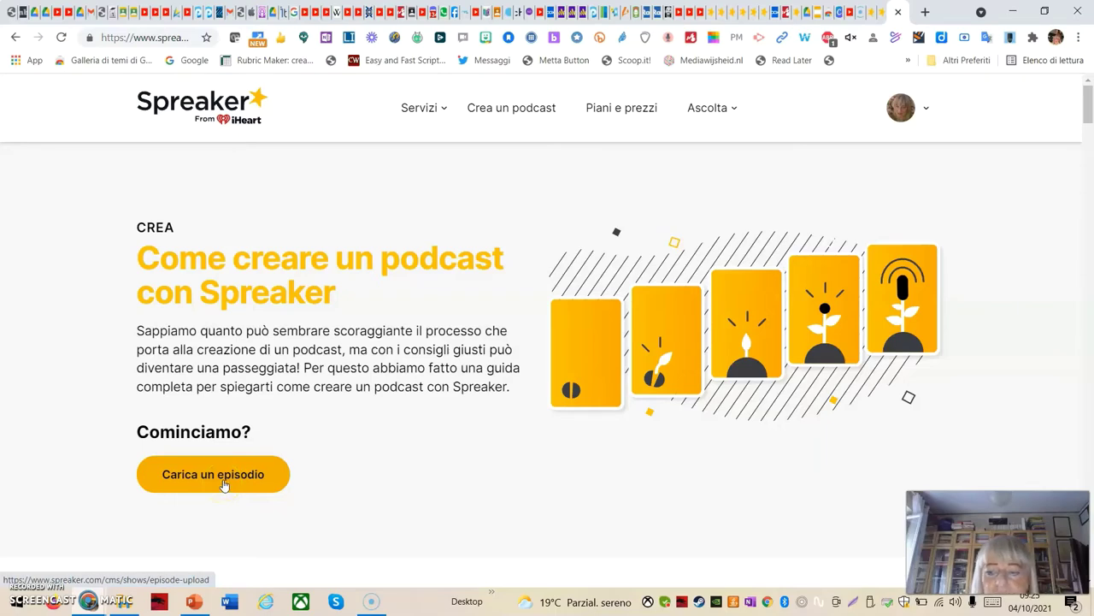
pyautogui.scroll(-3, 232, 474)
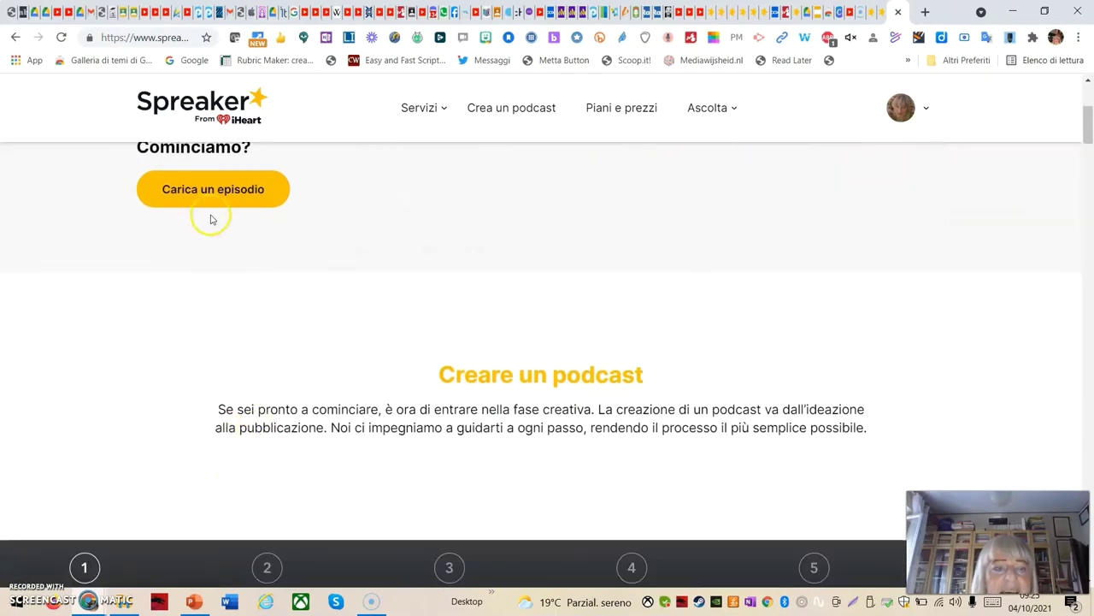
pyautogui.scroll(3, 205, 220)
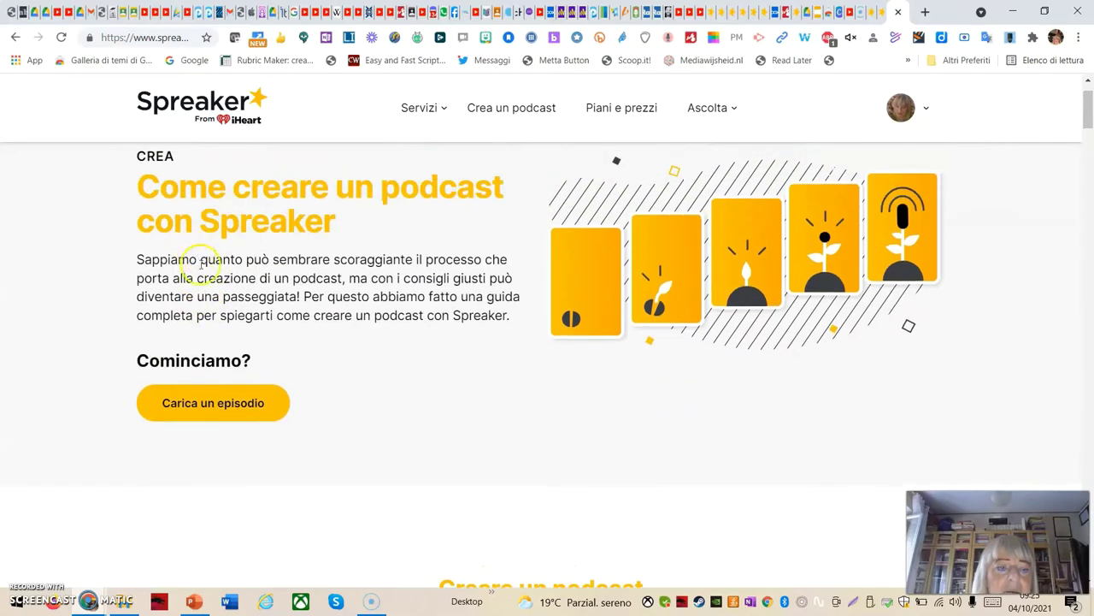
# Start uploading a new episode with Radiocronache in diretta as the destination podcast
pyautogui.click(227, 403)
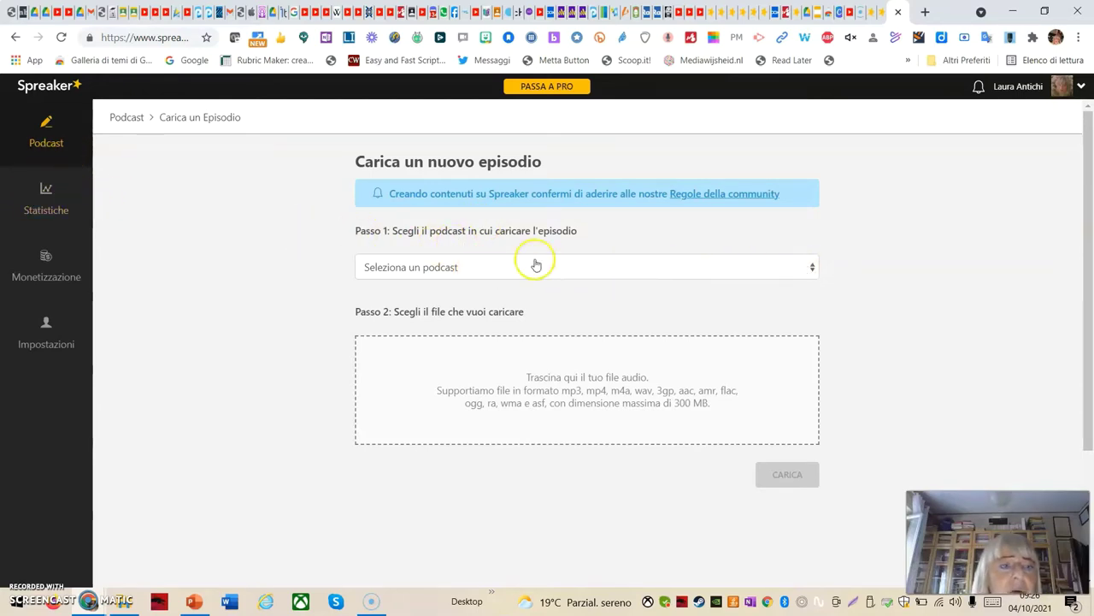
pyautogui.click(813, 269)
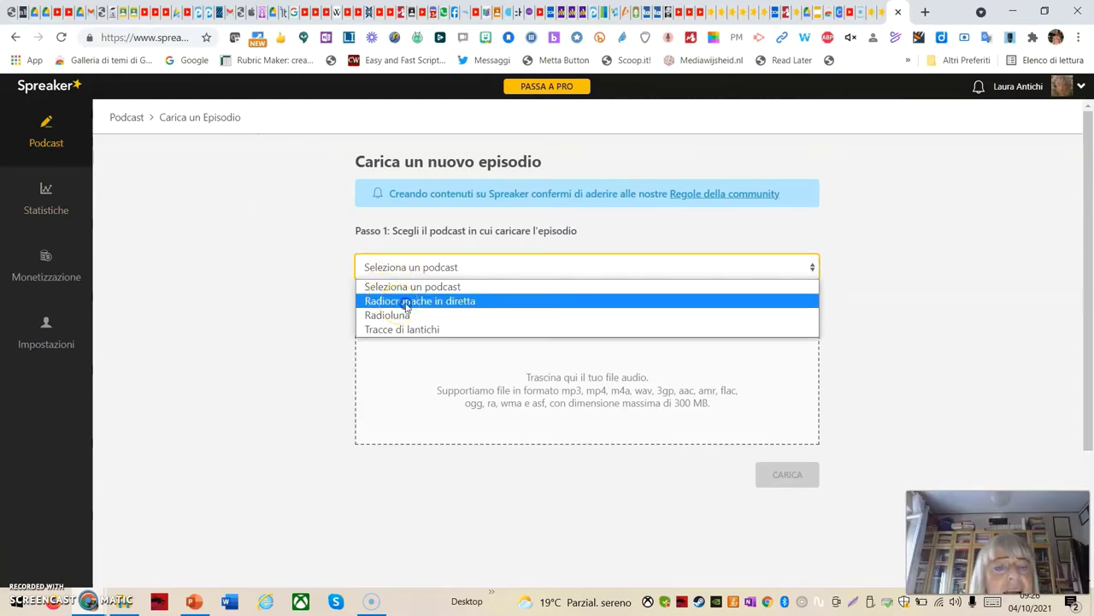
pyautogui.click(407, 303)
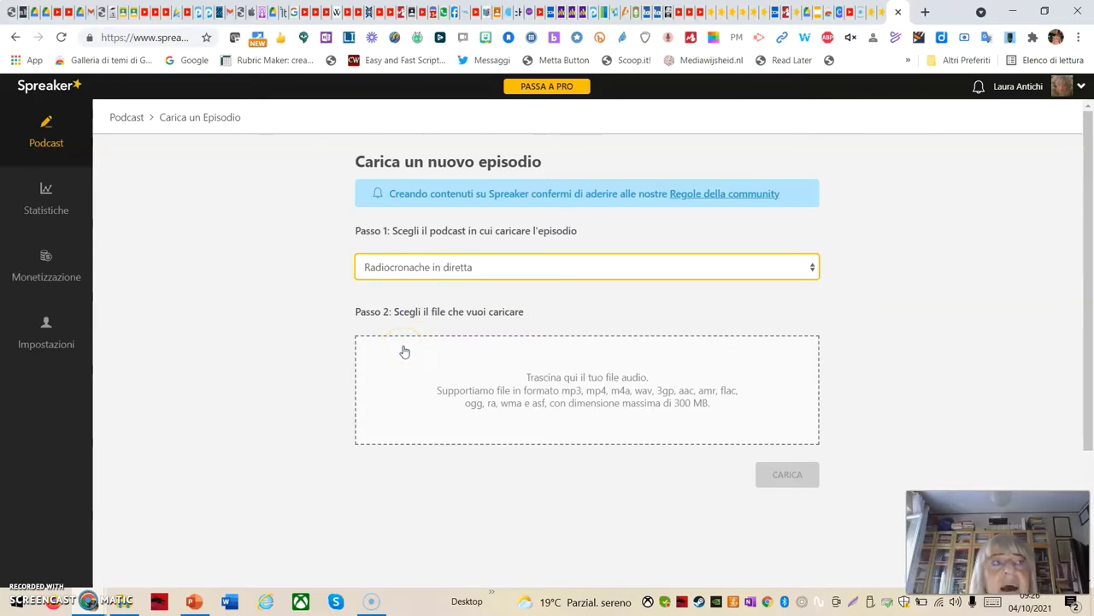
pyautogui.click(459, 363)
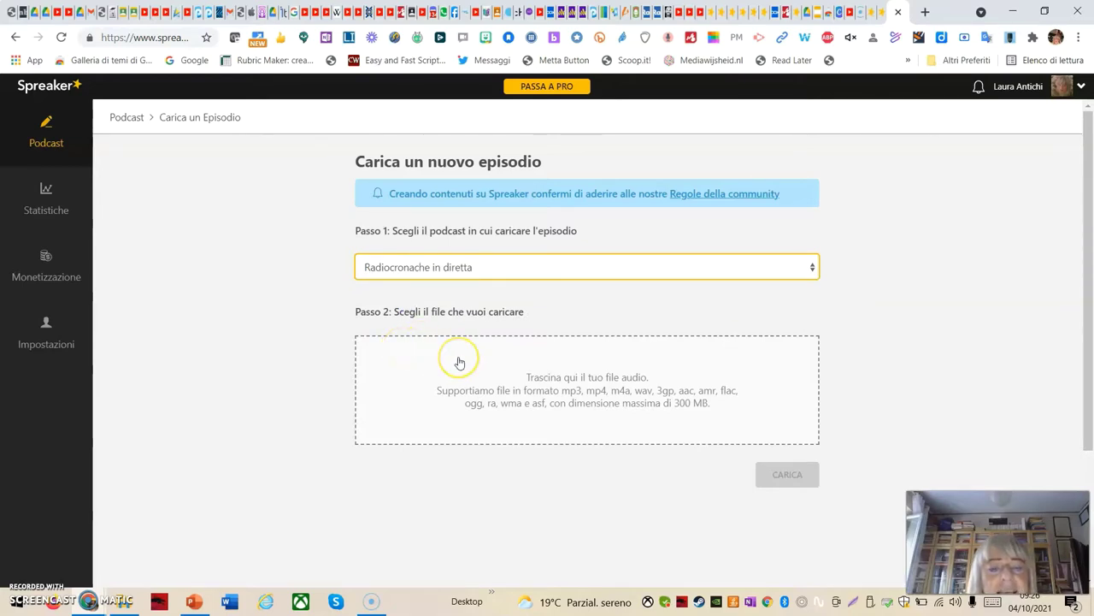
pyautogui.click(540, 396)
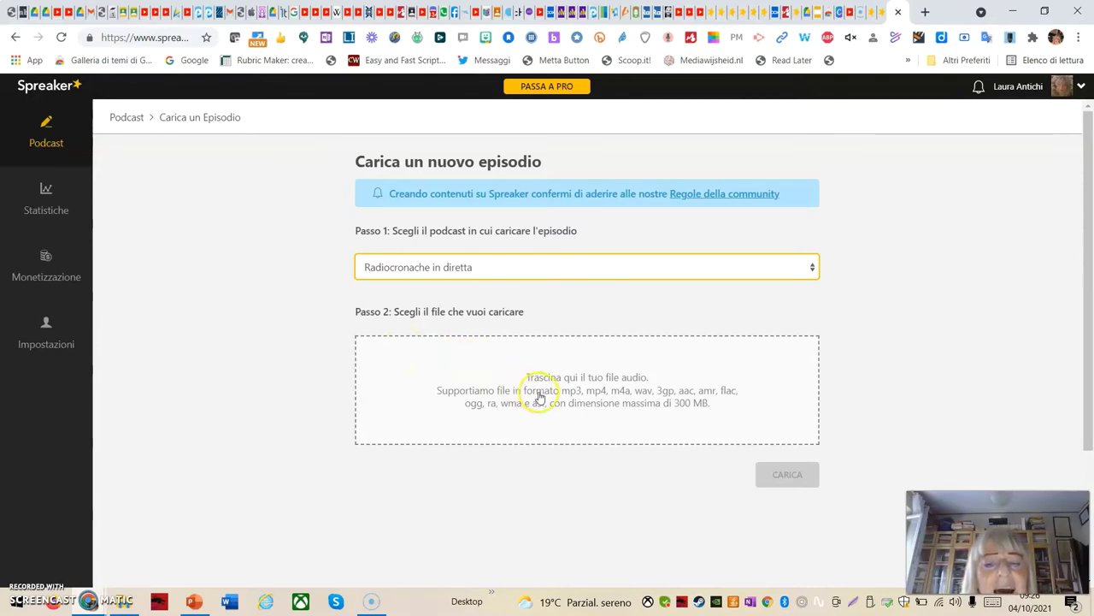
pyautogui.click(552, 393)
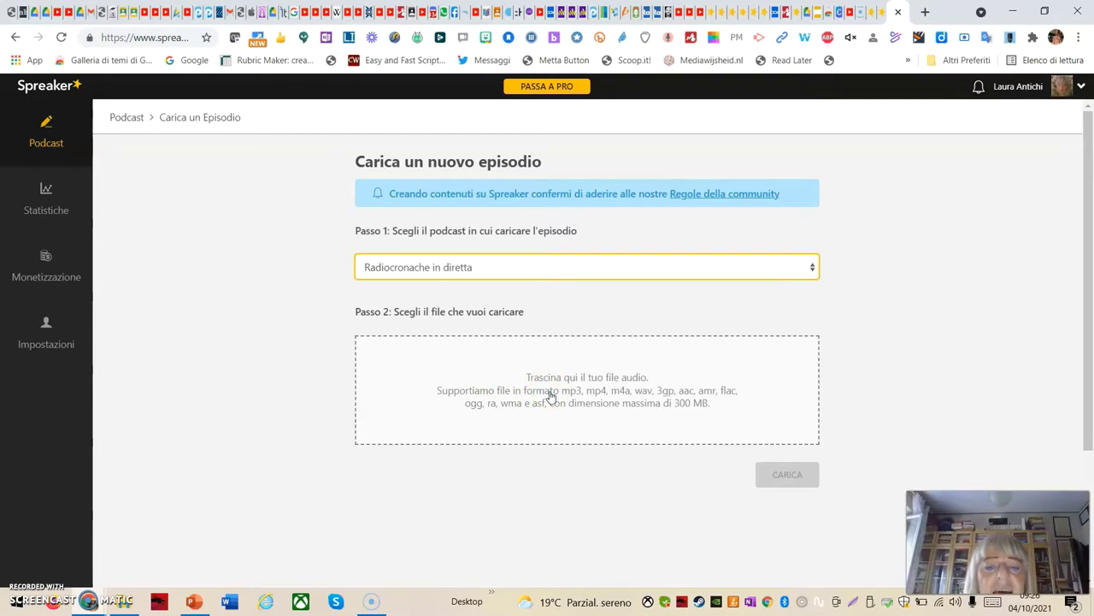
pyautogui.click(569, 389)
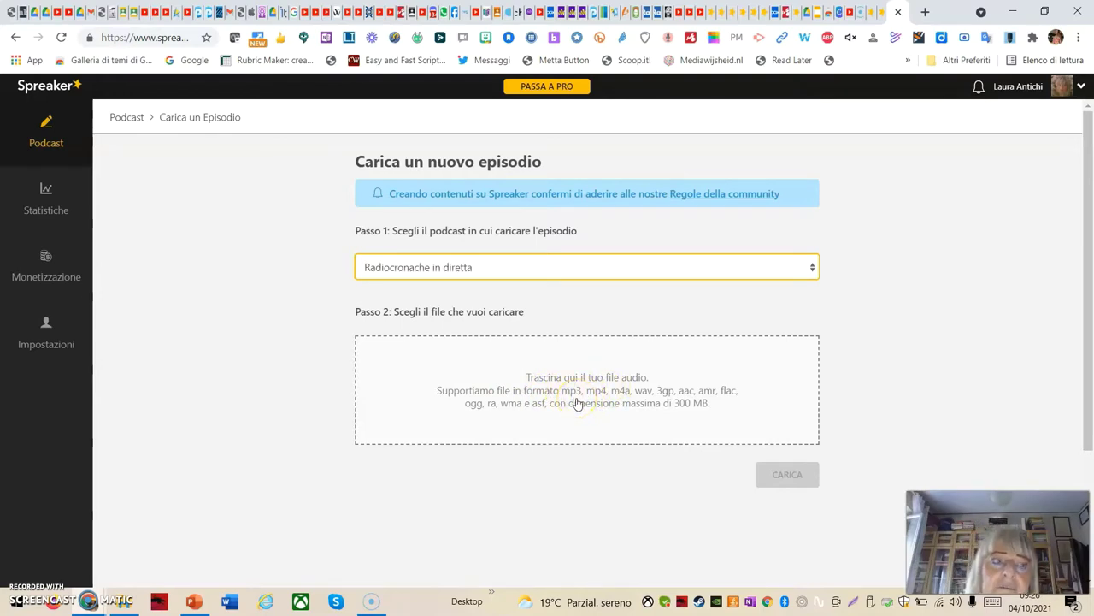
pyautogui.click(581, 399)
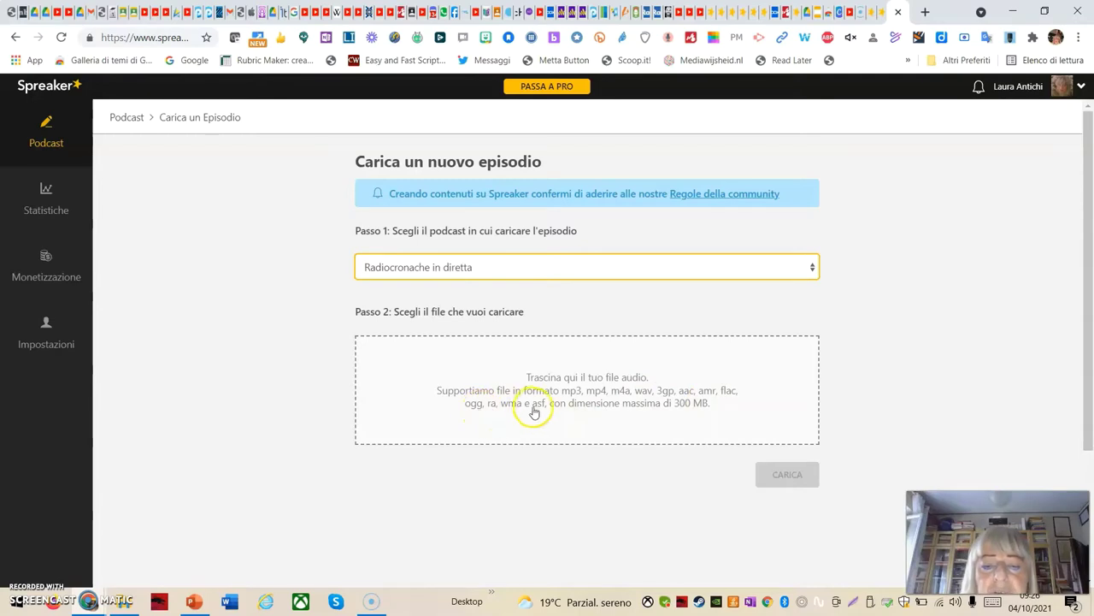
# Choose Potlatch.mp3 from MODULO_4_AUDIO2021 as the episode's audio file
pyautogui.click(627, 412)
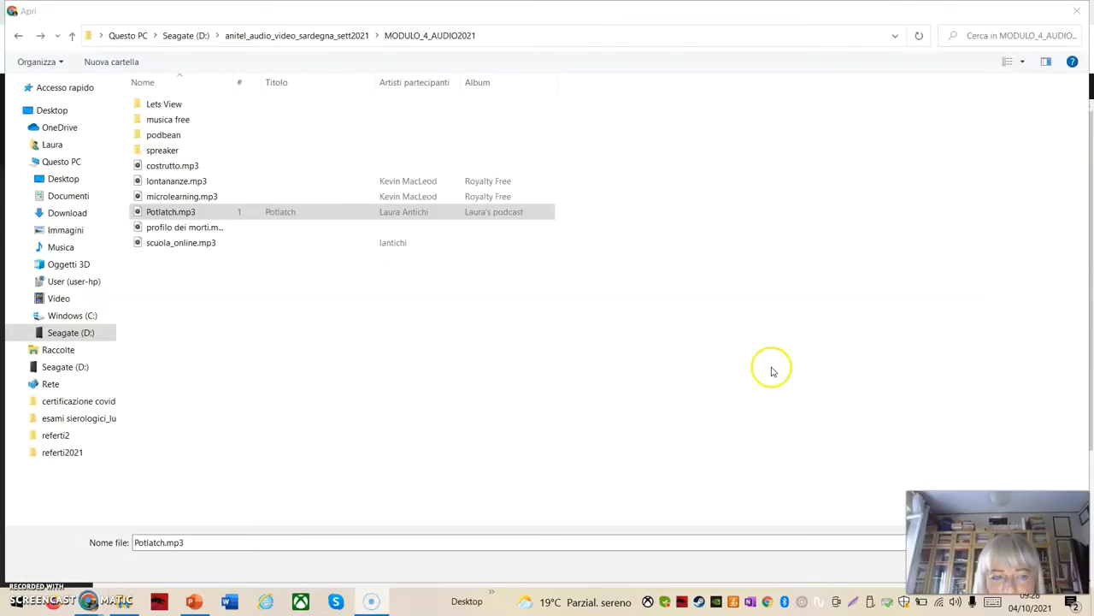
pyautogui.click(162, 214)
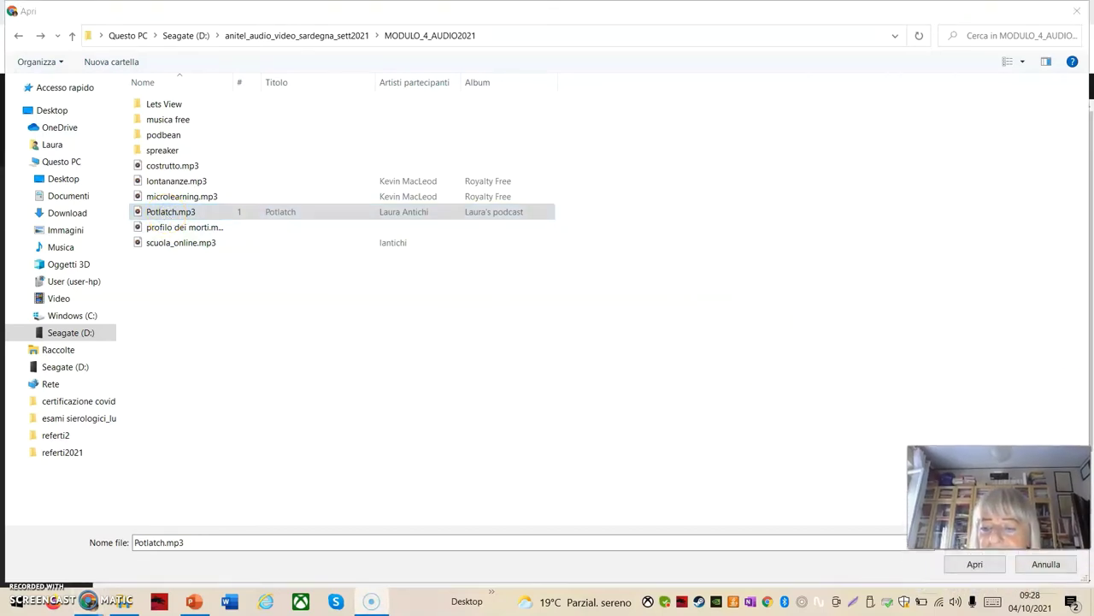
pyautogui.click(976, 564)
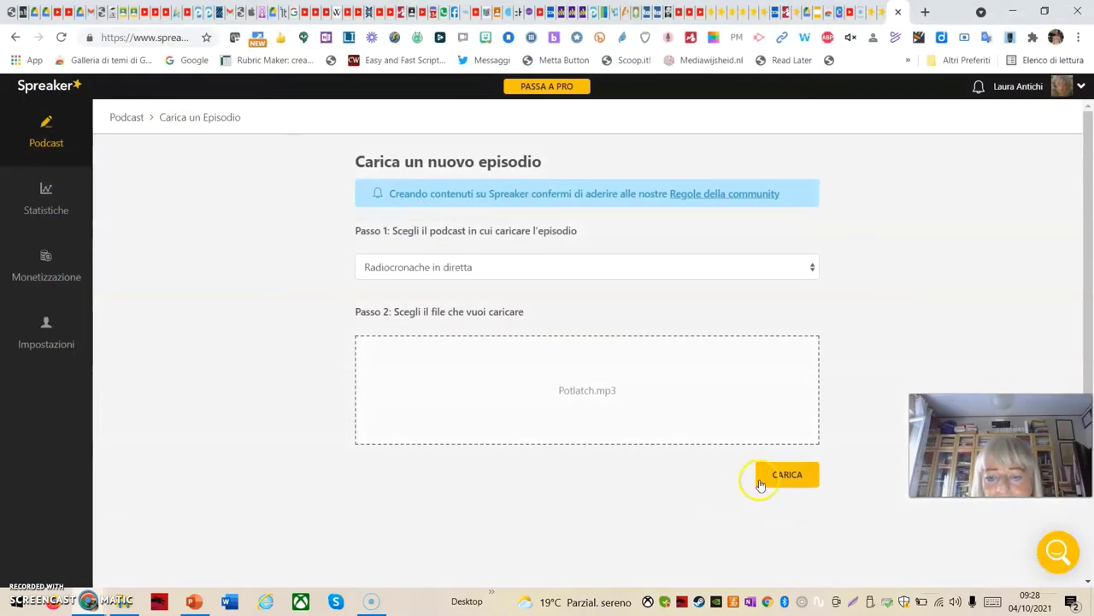
# Upload Potlatch.mp3 to Radiocronache in diretta and wait for its episode details page
pyautogui.click(782, 483)
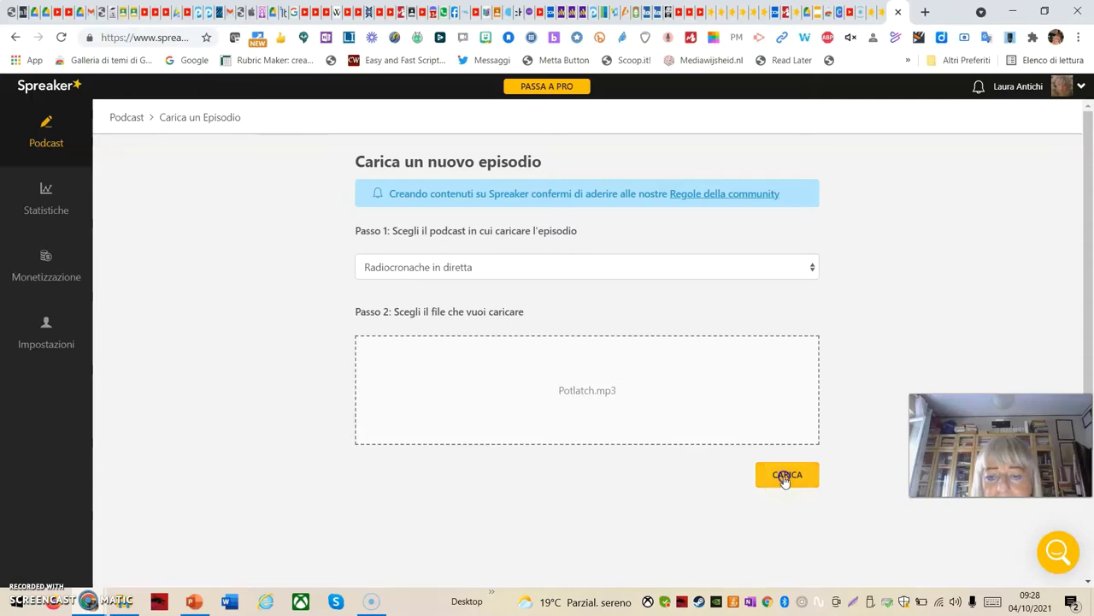
pyautogui.click(587, 405)
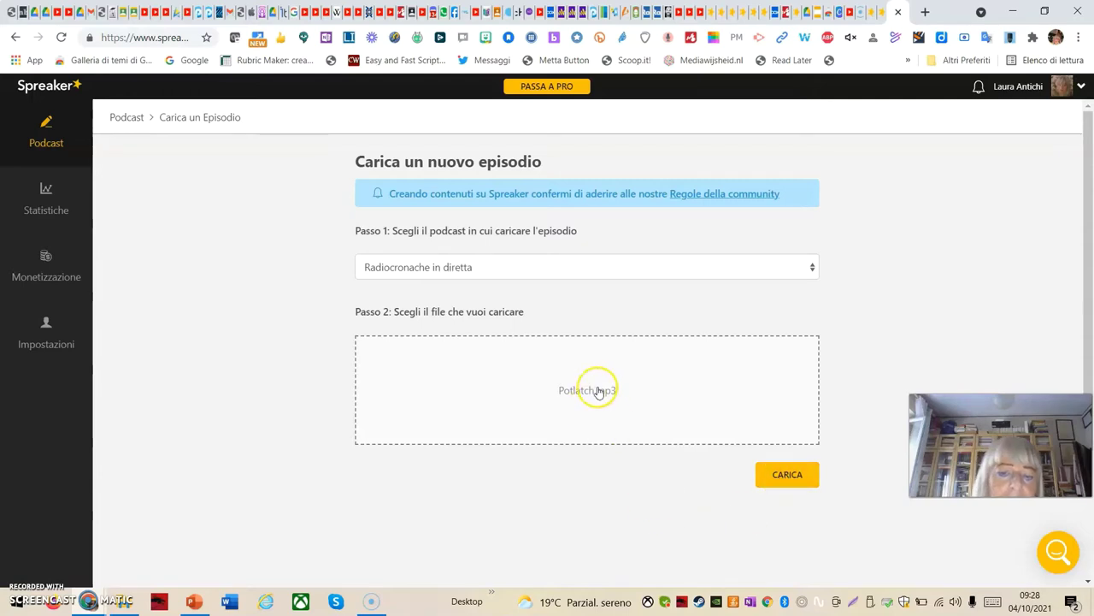
pyautogui.scroll(-3, 642, 419)
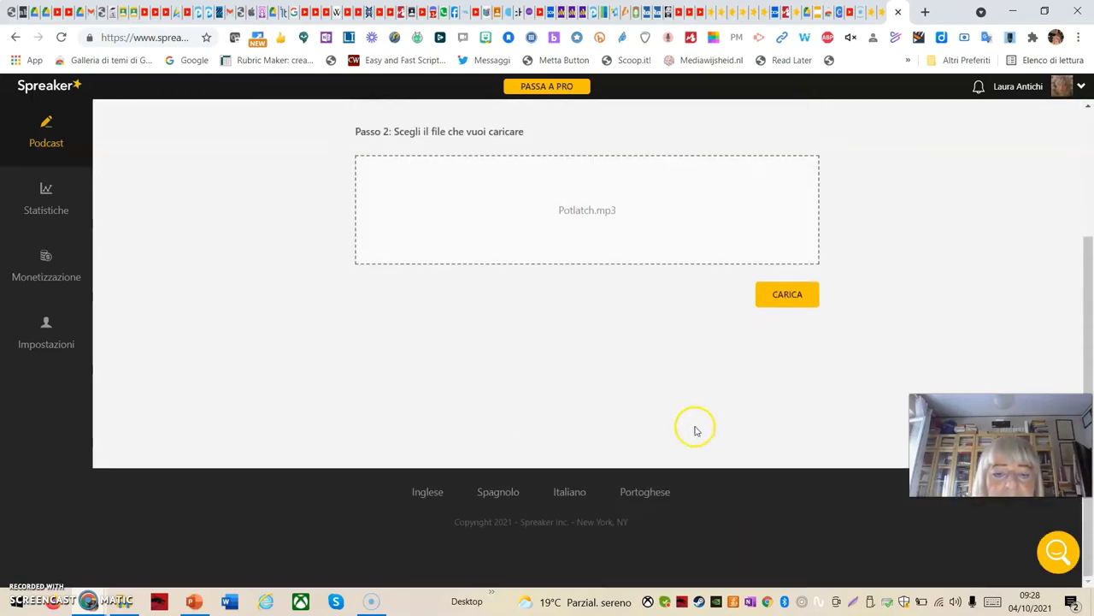
pyautogui.scroll(3, 694, 430)
pyautogui.click(795, 474)
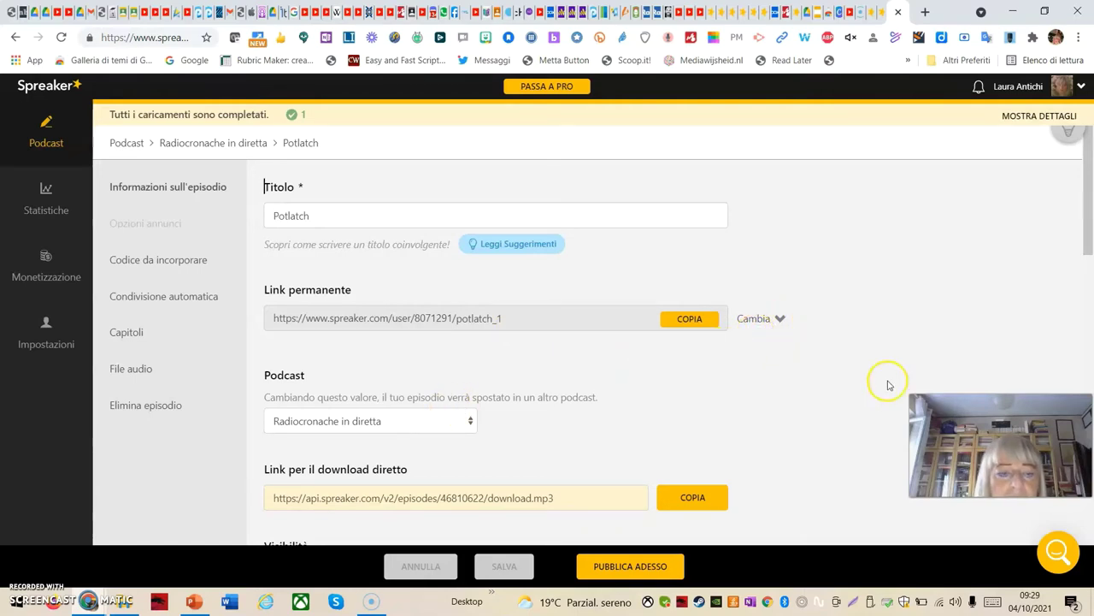
# Keep Radiocronache in diretta as podcast, copy the download link, and set visibility to Privato
pyautogui.scroll(-1, 552, 394)
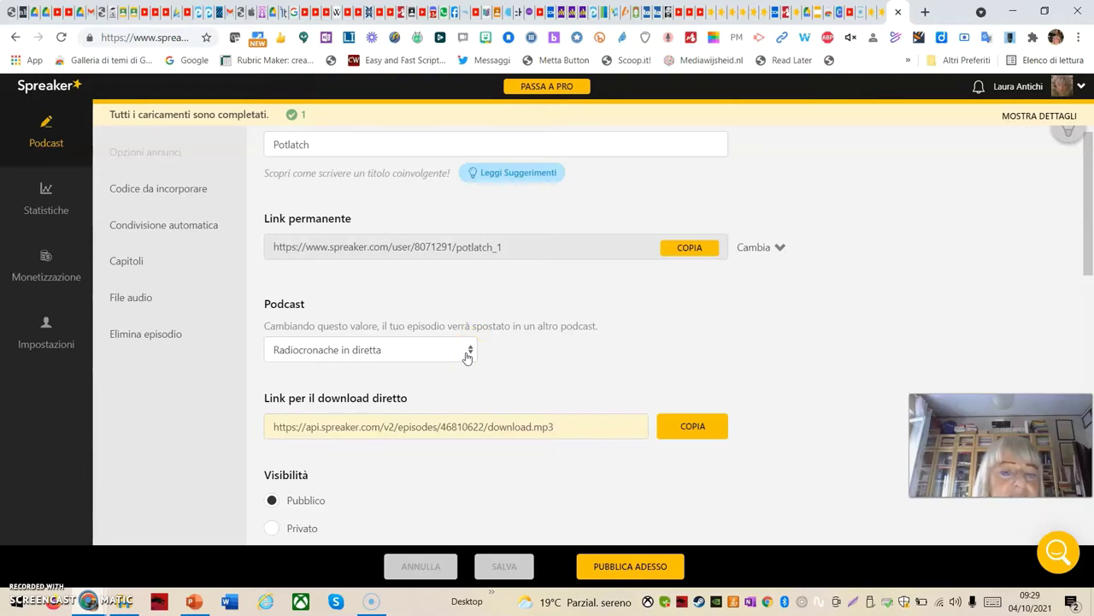
pyautogui.click(467, 354)
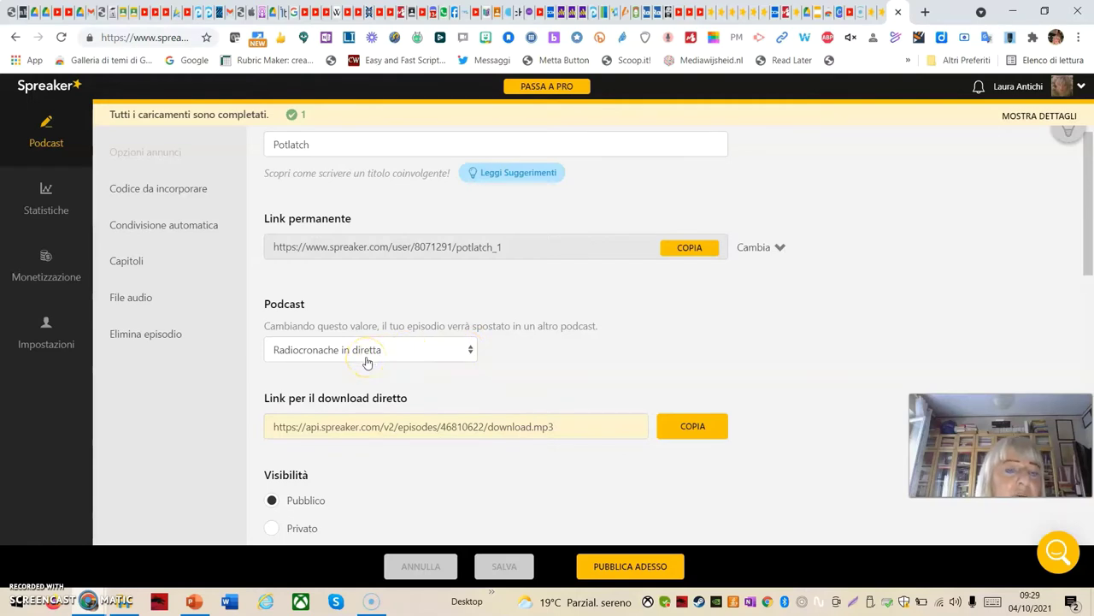
pyautogui.click(470, 354)
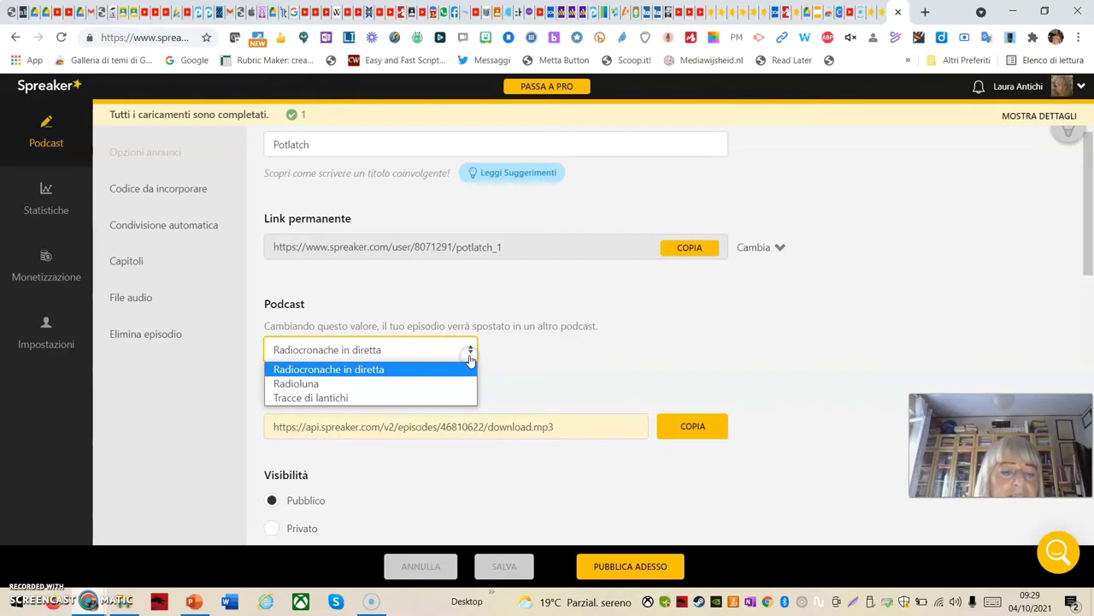
pyautogui.click(469, 352)
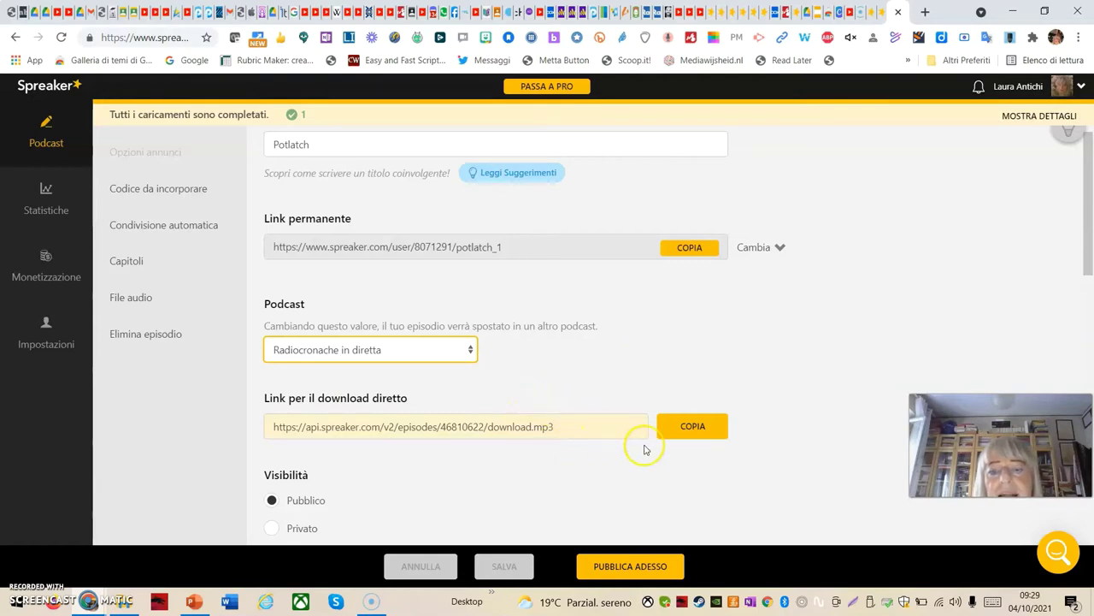
pyautogui.click(697, 436)
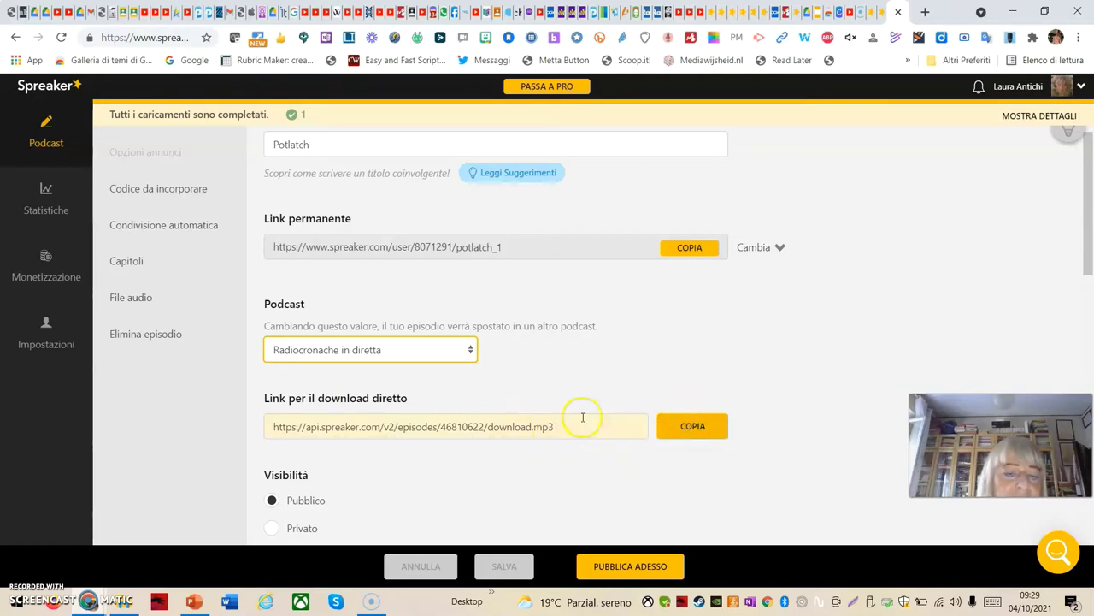
pyautogui.scroll(-2, 520, 398)
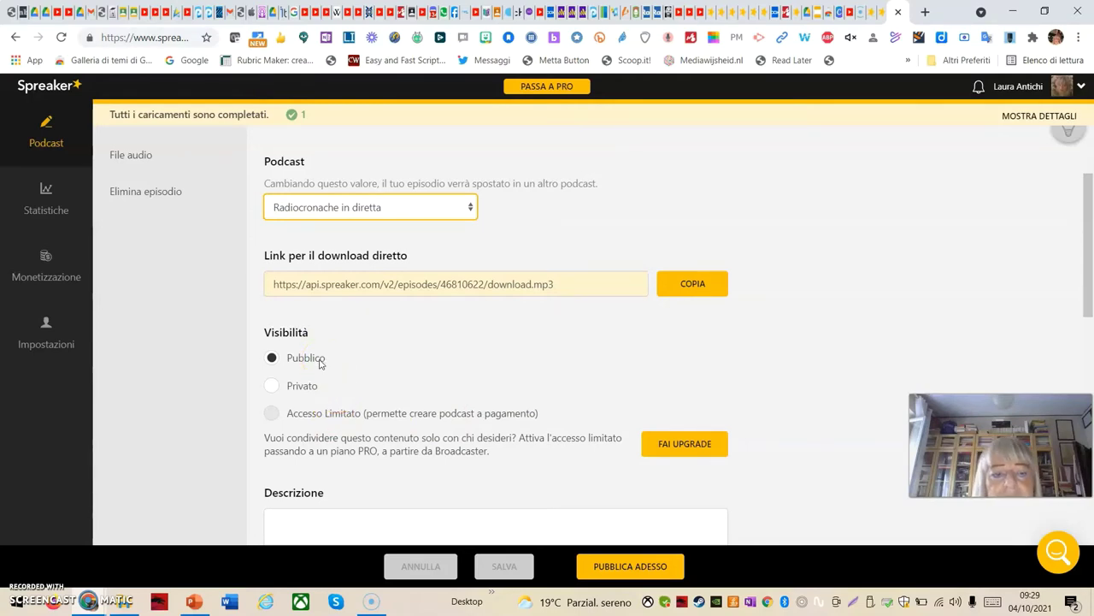
pyautogui.click(272, 389)
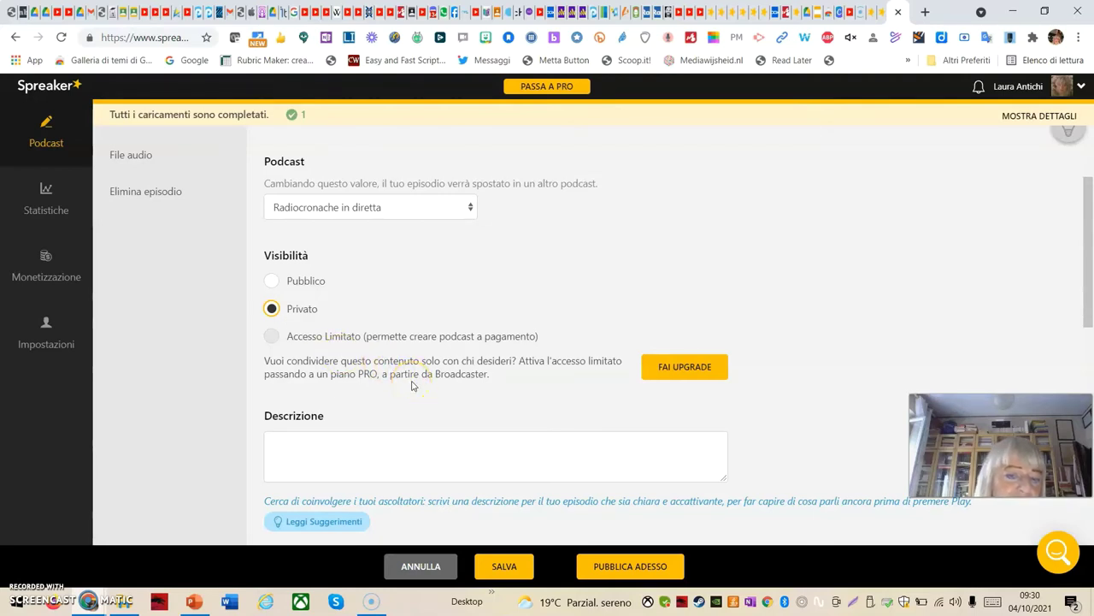
# Enter the description 'questa è una lezione di antropologia' and scroll down to the Foto section
pyautogui.click(316, 454)
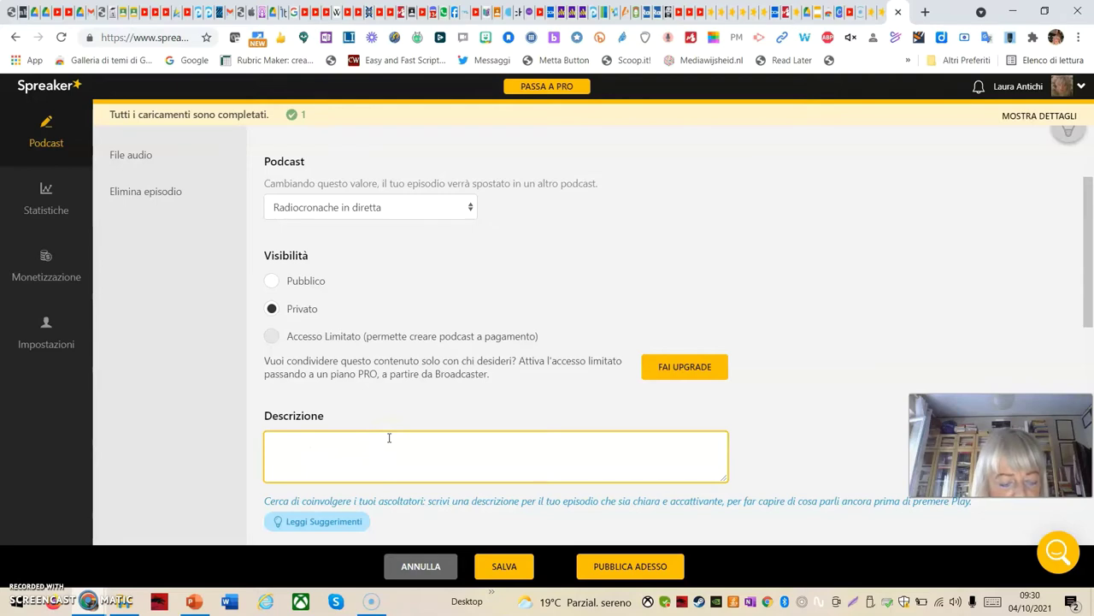
pyautogui.write('q')
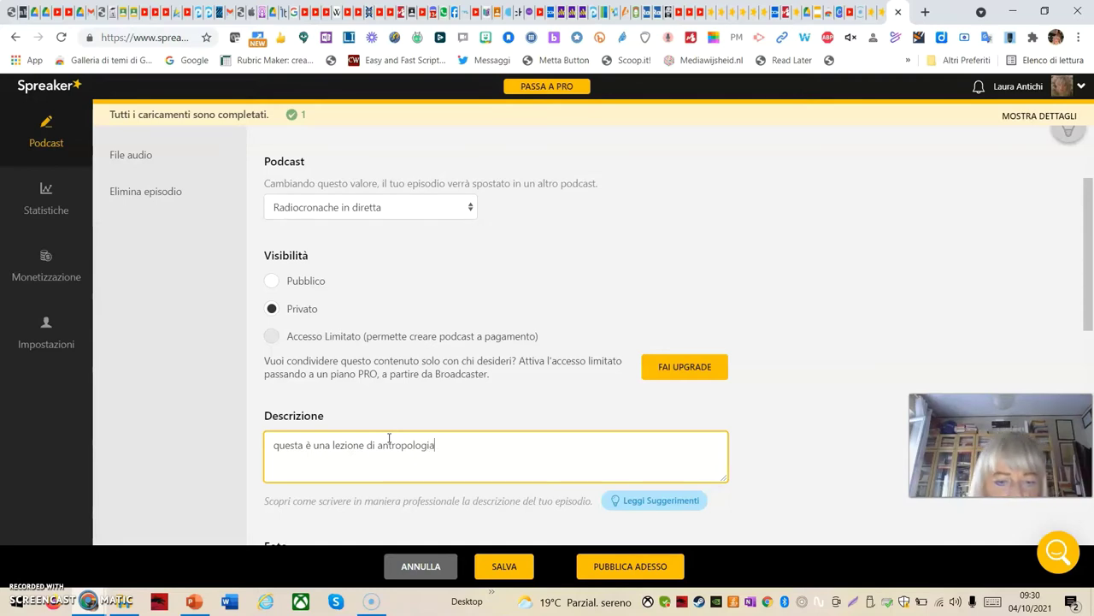
pyautogui.scroll(-2, 838, 513)
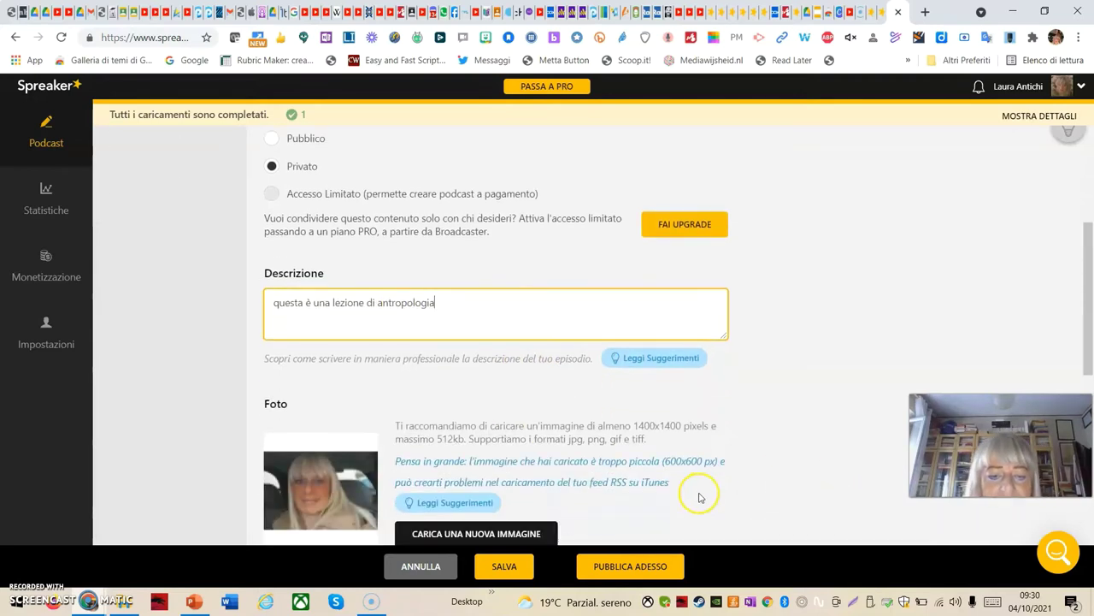
pyautogui.scroll(-1, 699, 498)
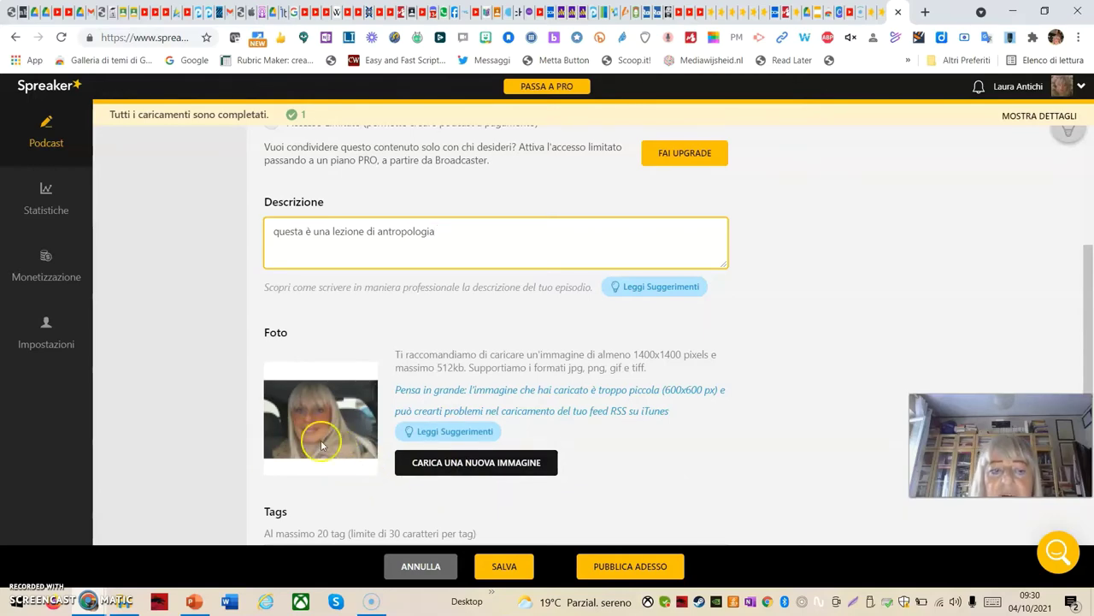
# Replace the episode photo with animatore_digit.jpg from giugno2019 after alice2.jpg is rejected
pyautogui.click(447, 469)
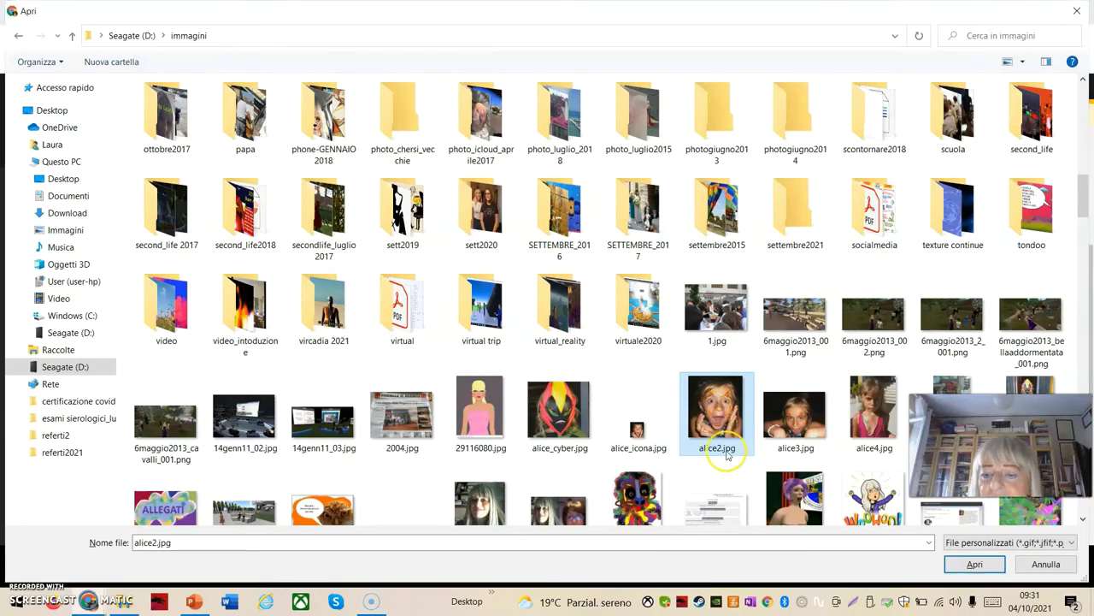
pyautogui.click(975, 565)
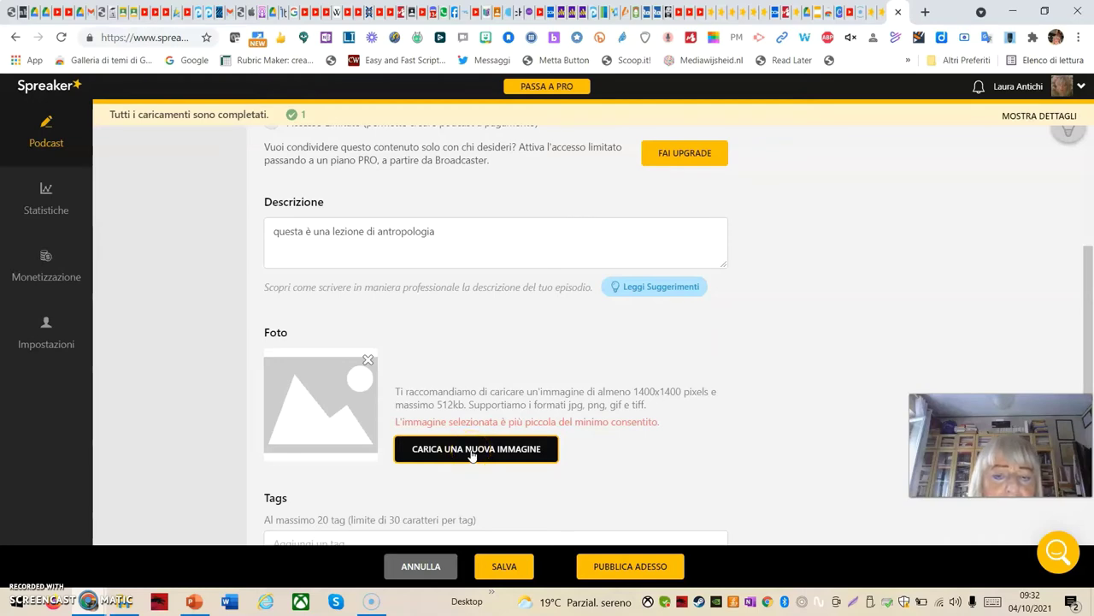
pyautogui.click(471, 455)
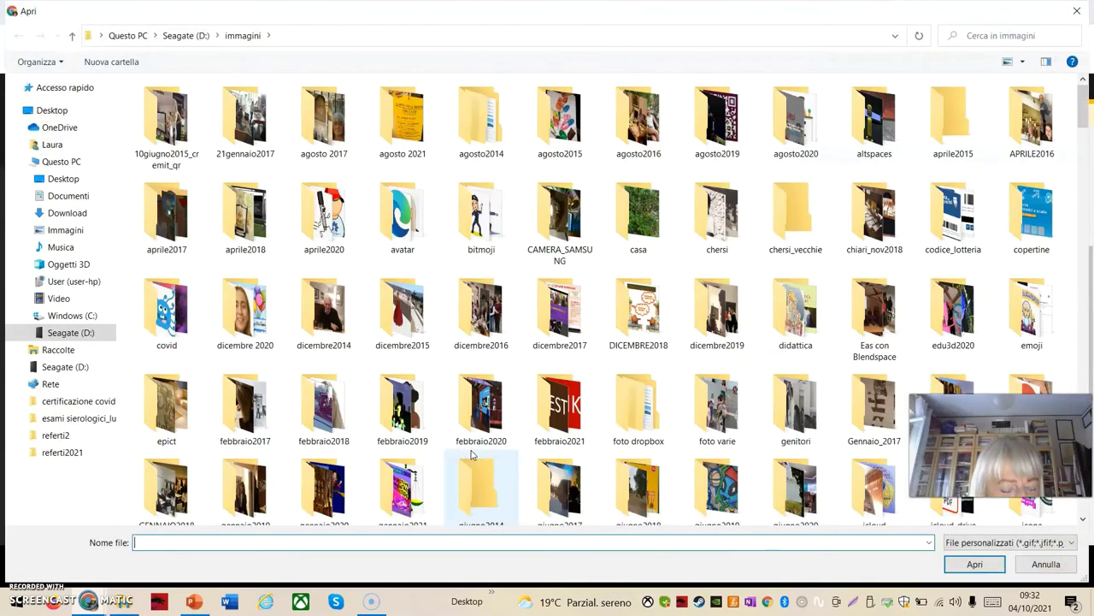
pyautogui.click(476, 412)
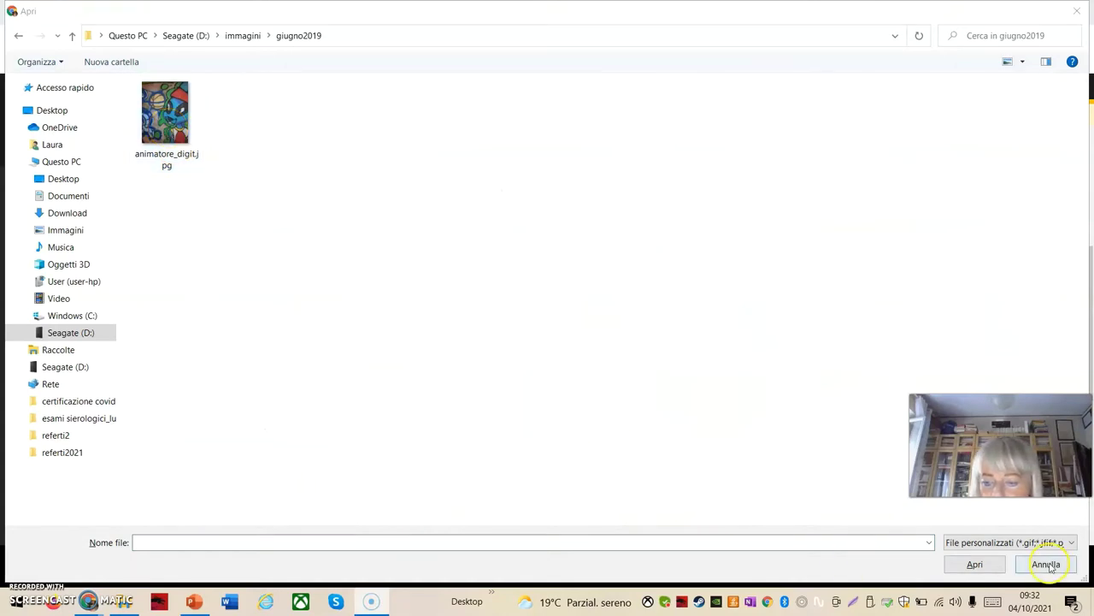
pyautogui.click(976, 565)
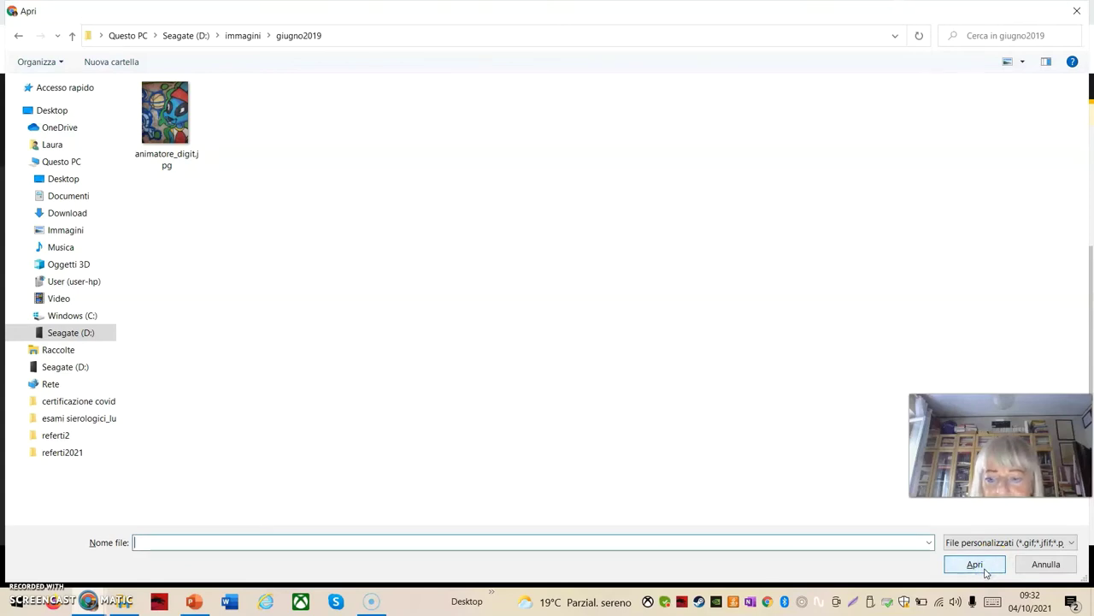
pyautogui.click(171, 164)
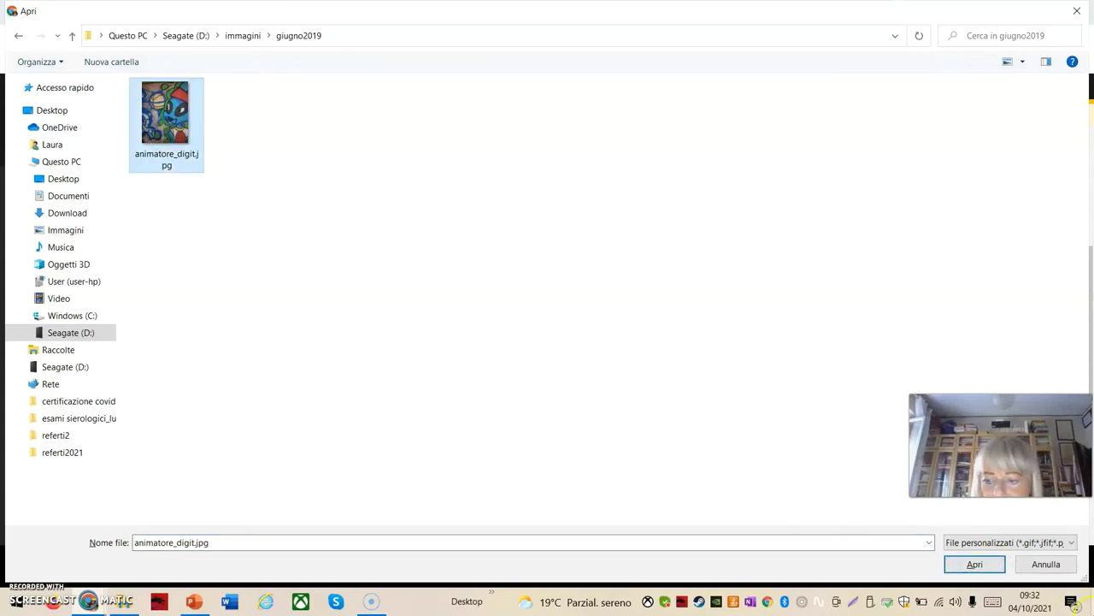
pyautogui.click(975, 564)
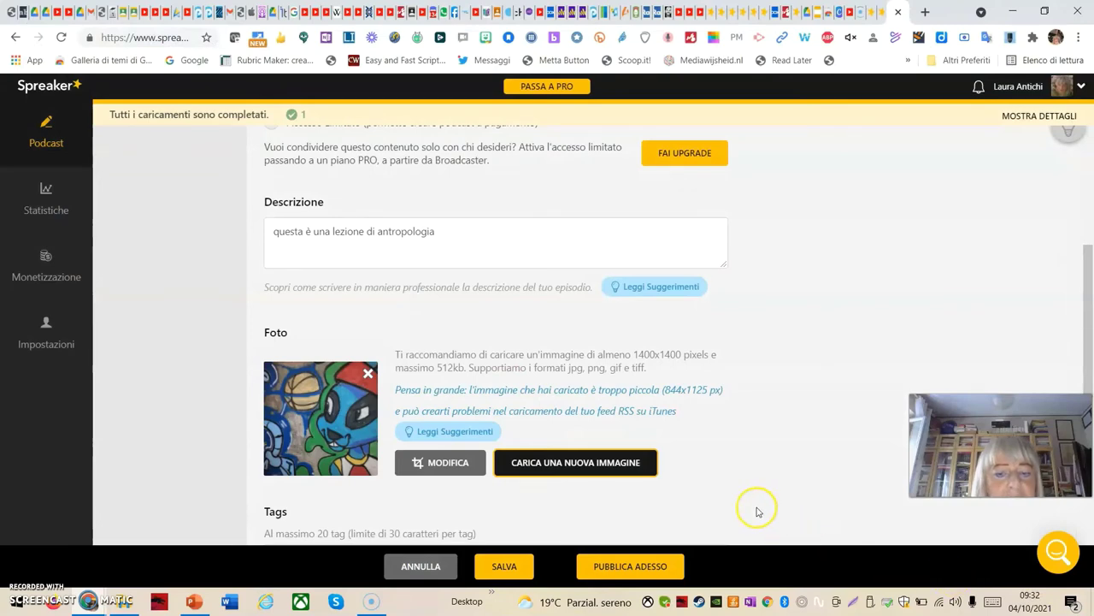
# Add the tag 'antropologia' to the Potlatch episode
pyautogui.scroll(-2, 708, 425)
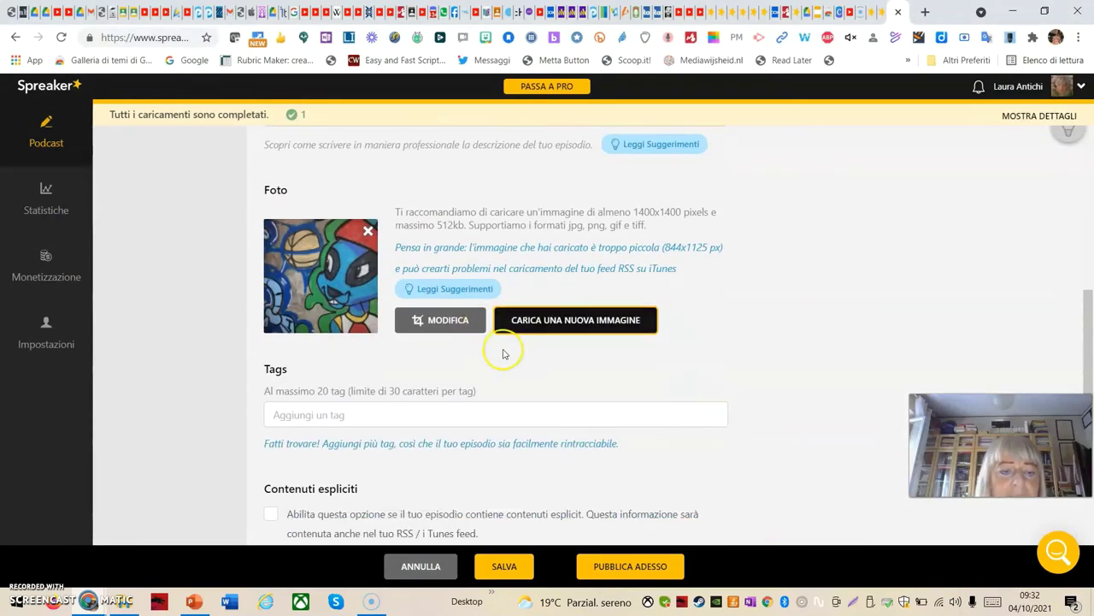
pyautogui.click(304, 419)
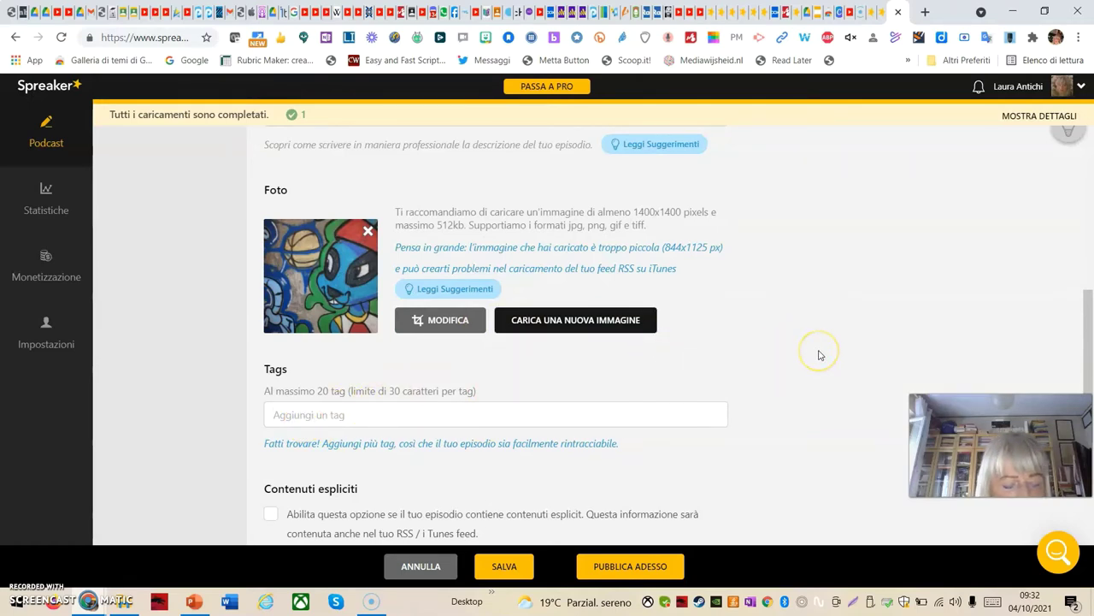
pyautogui.write('antropologia')
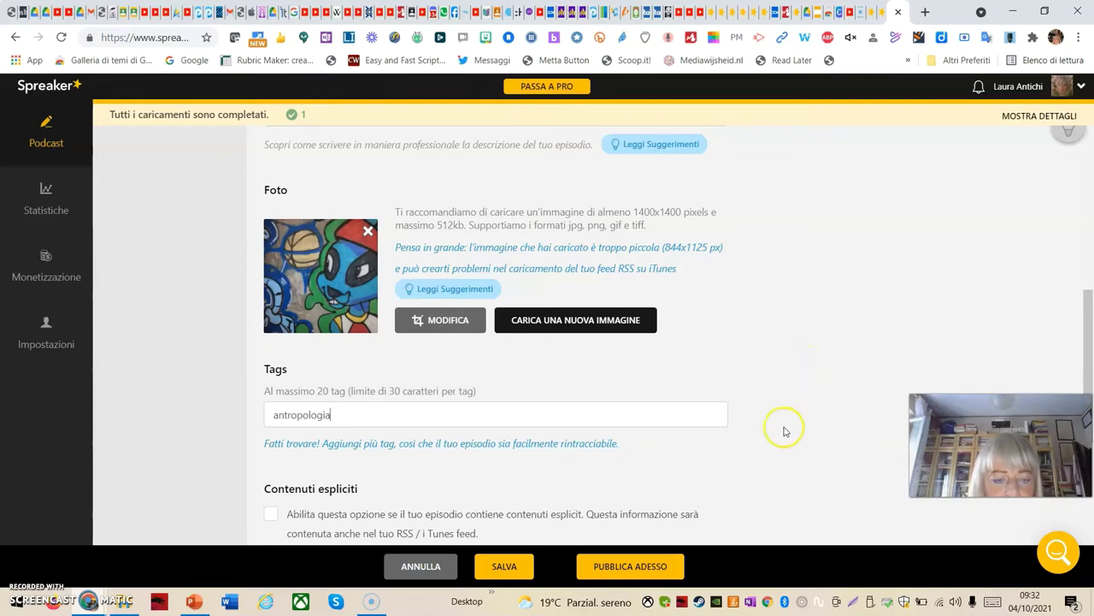
pyautogui.scroll(-1, 397, 470)
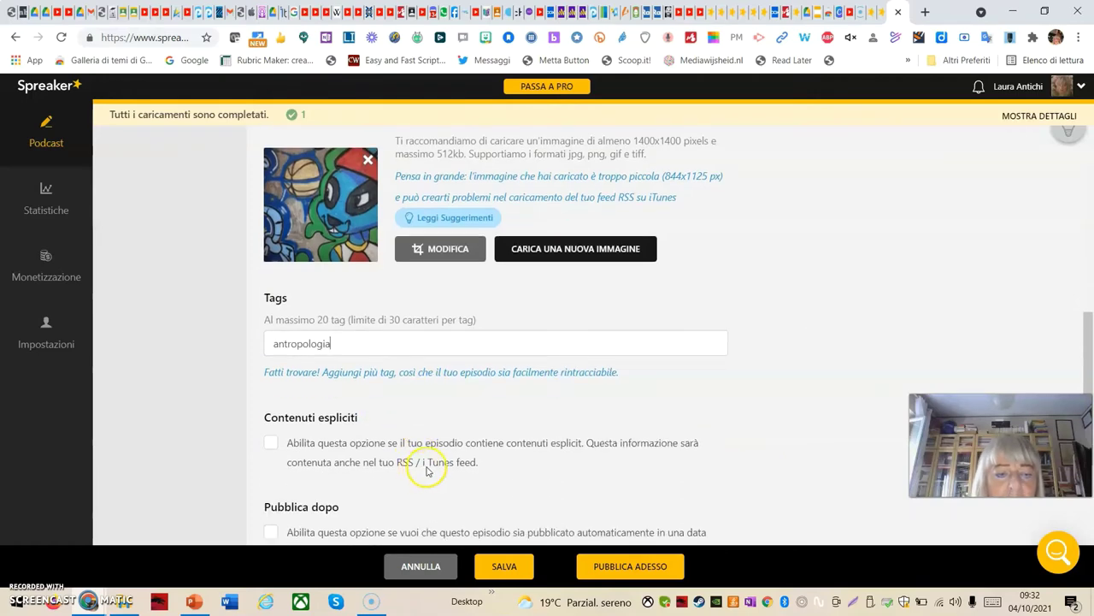
pyautogui.scroll(-1, 428, 464)
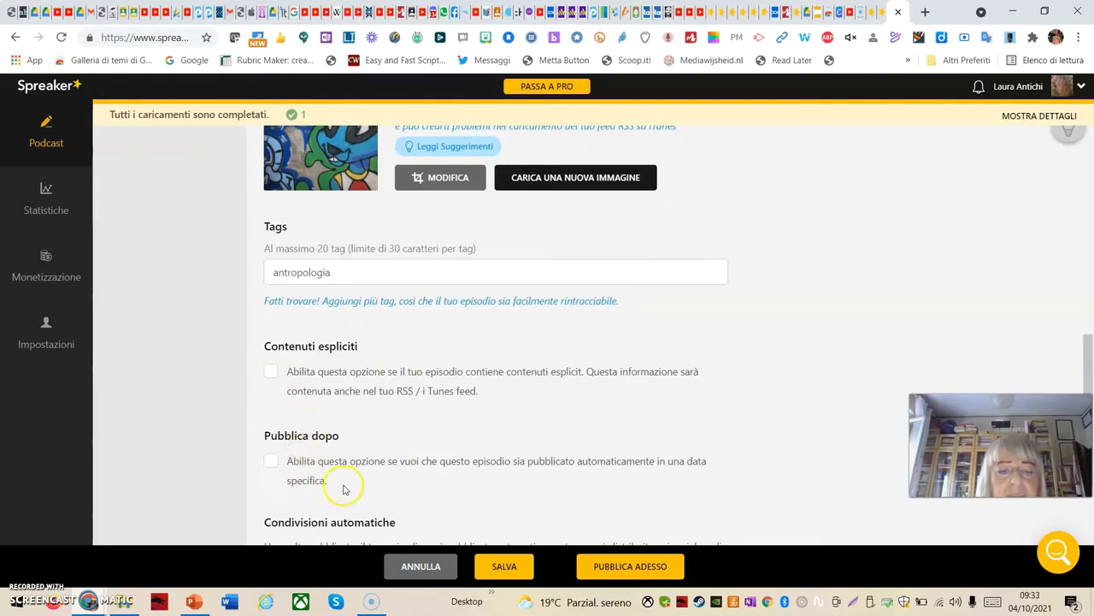
pyautogui.scroll(-1, 345, 489)
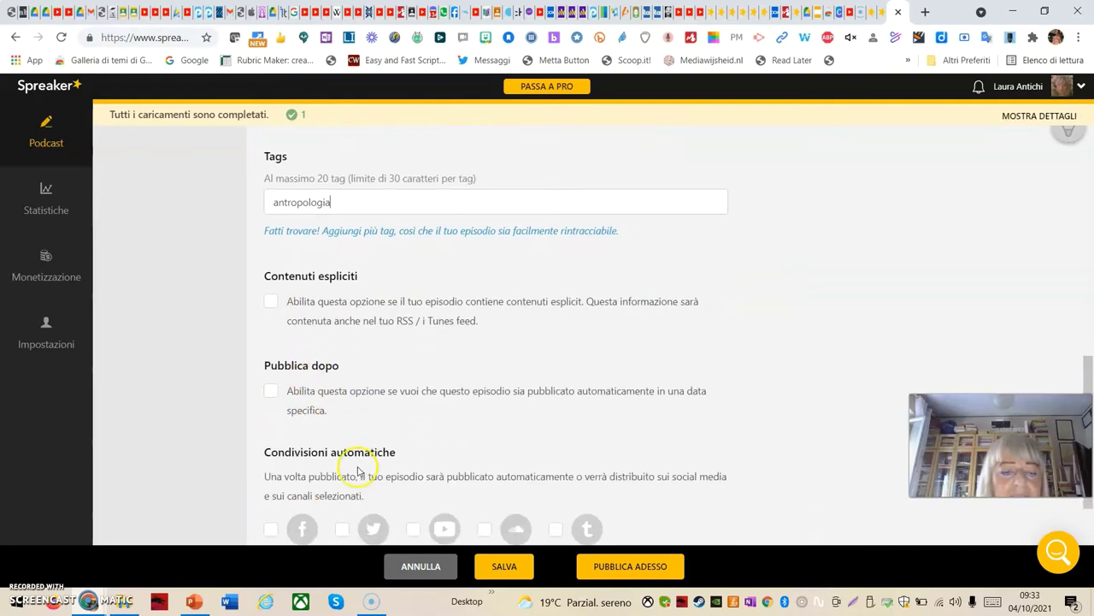
pyautogui.click(277, 395)
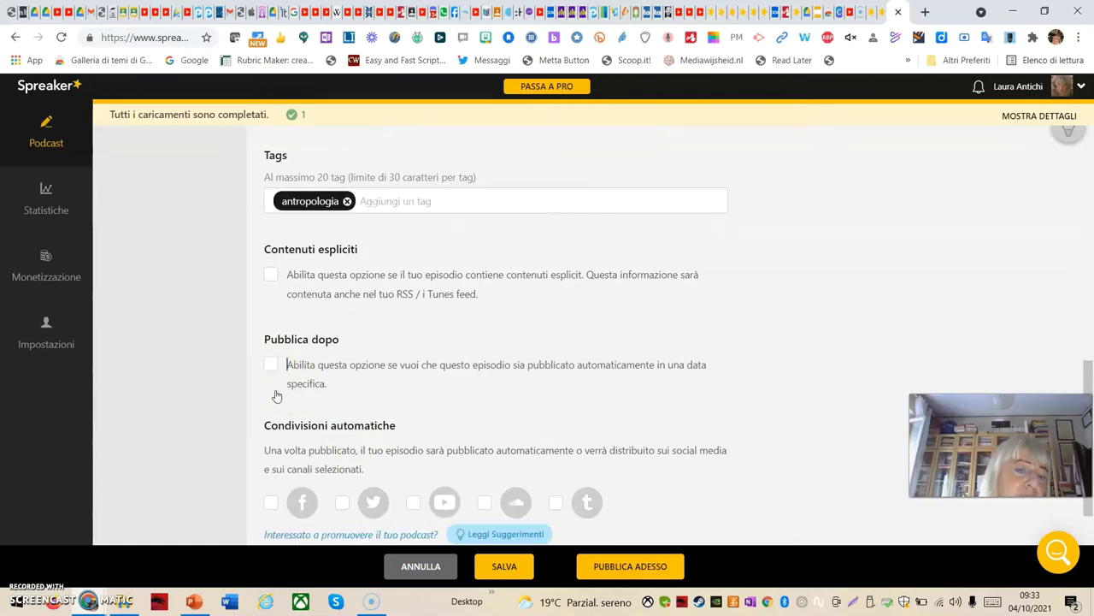
# Tick and untick Pubblica dopo so scheduled publishing stays off, then scroll back to the top
pyautogui.click(272, 364)
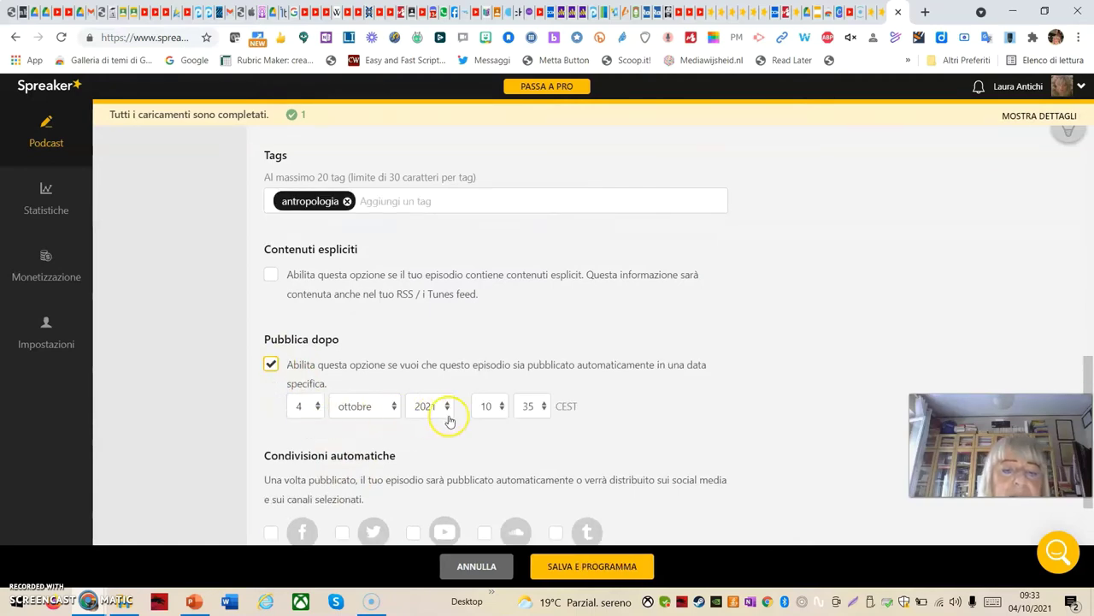
pyautogui.click(272, 366)
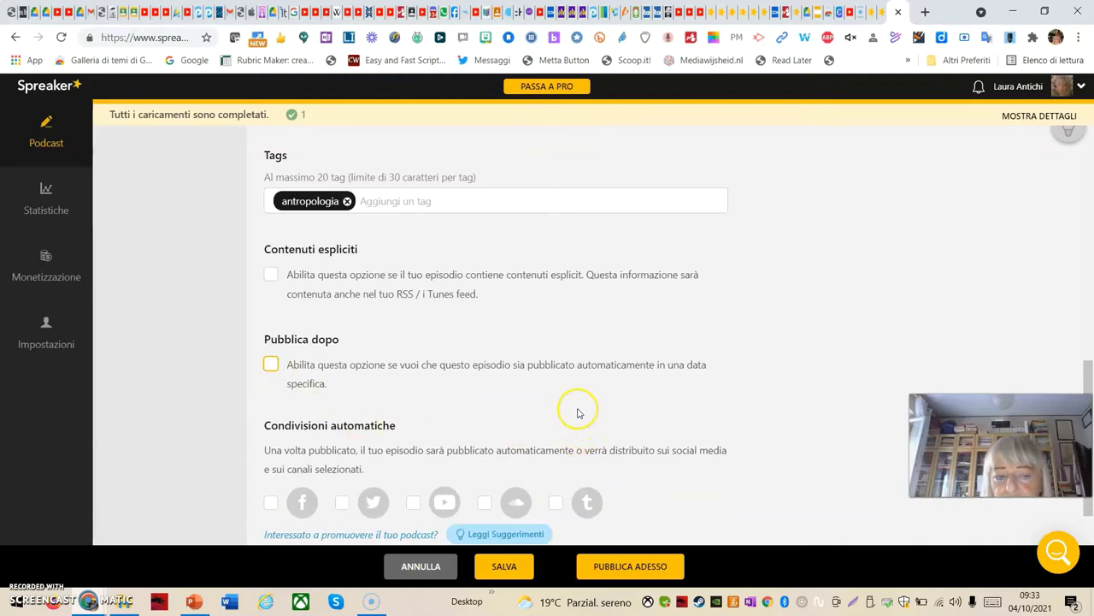
pyautogui.scroll(-2, 580, 414)
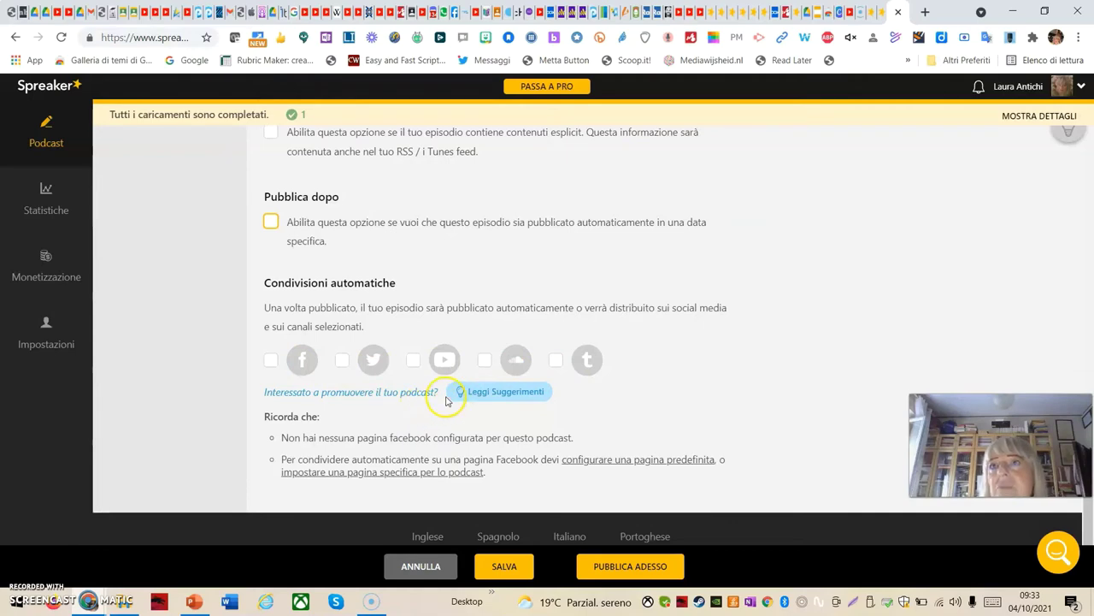
pyautogui.scroll(-1, 451, 389)
pyautogui.scroll(3, 471, 395)
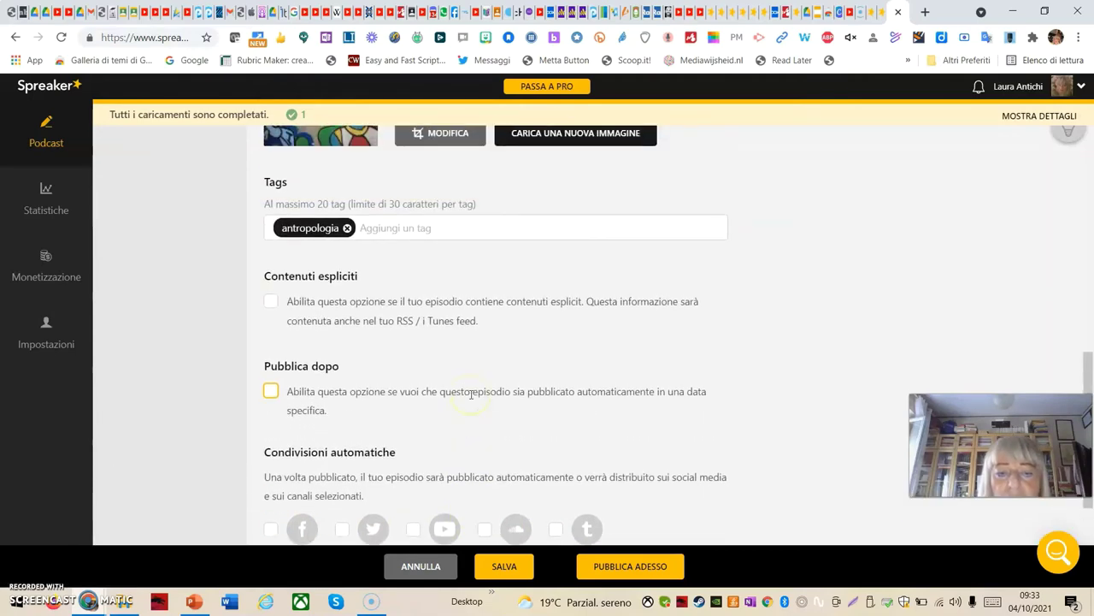
pyautogui.scroll(7, 471, 394)
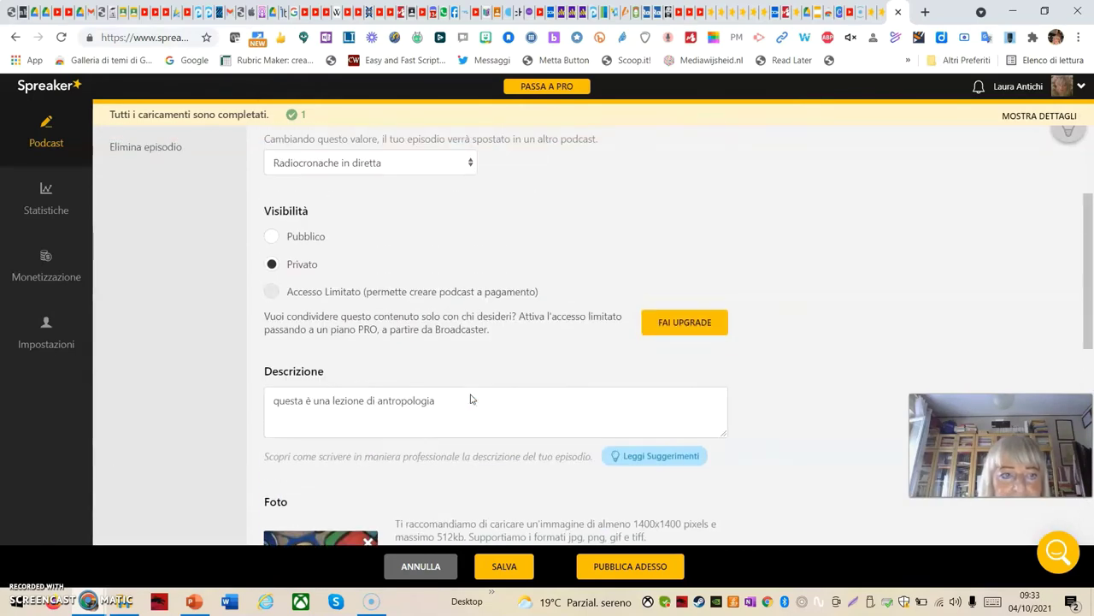
pyautogui.scroll(6, 470, 399)
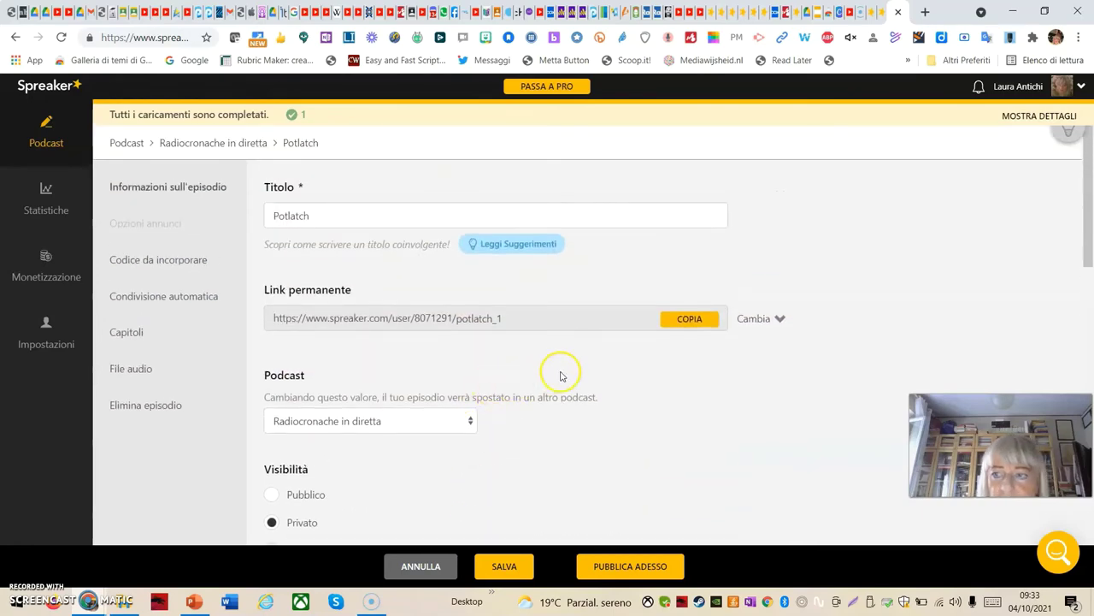
pyautogui.scroll(-15, 562, 376)
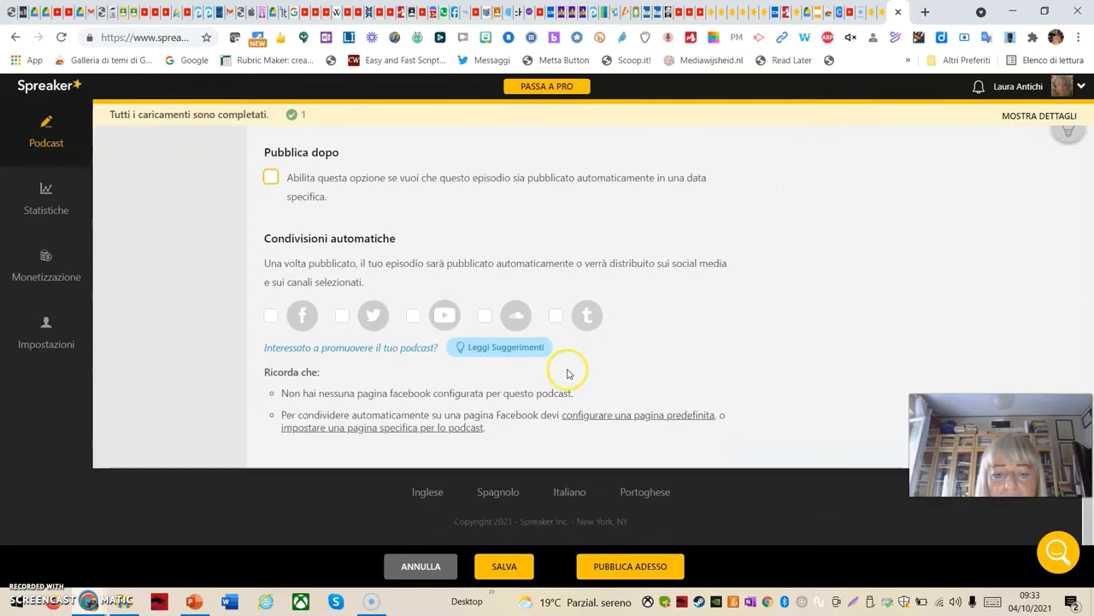
pyautogui.scroll(15, 568, 374)
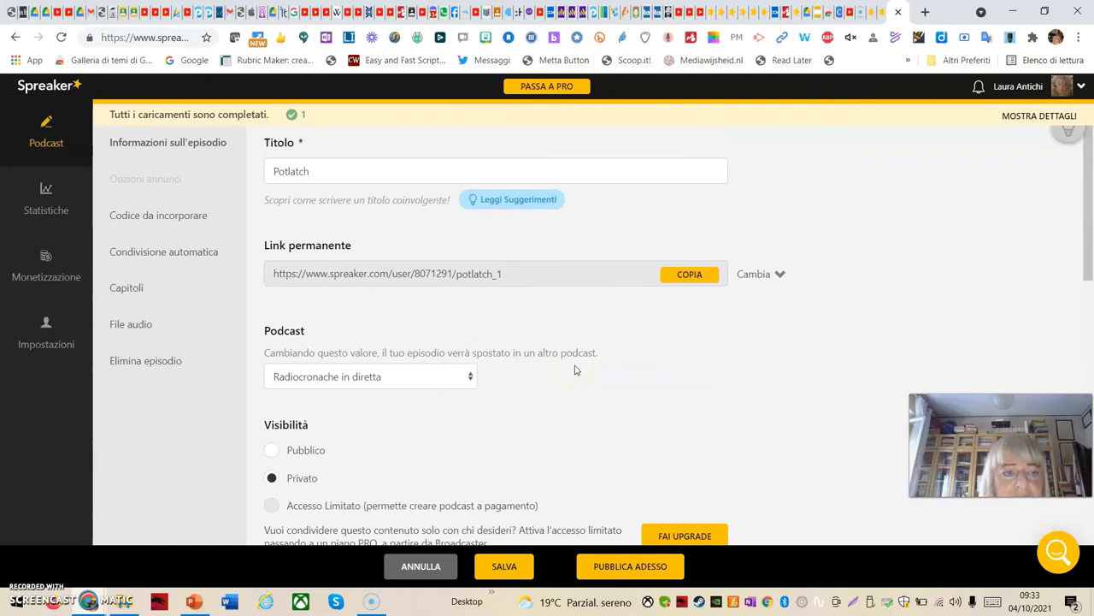
pyautogui.click(165, 223)
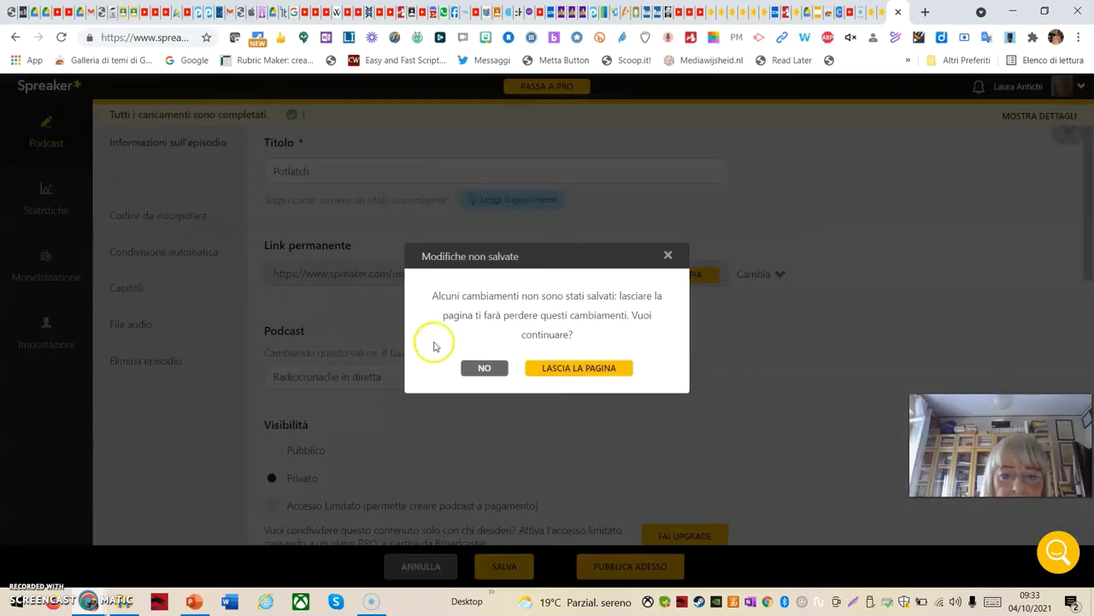
pyautogui.click(484, 369)
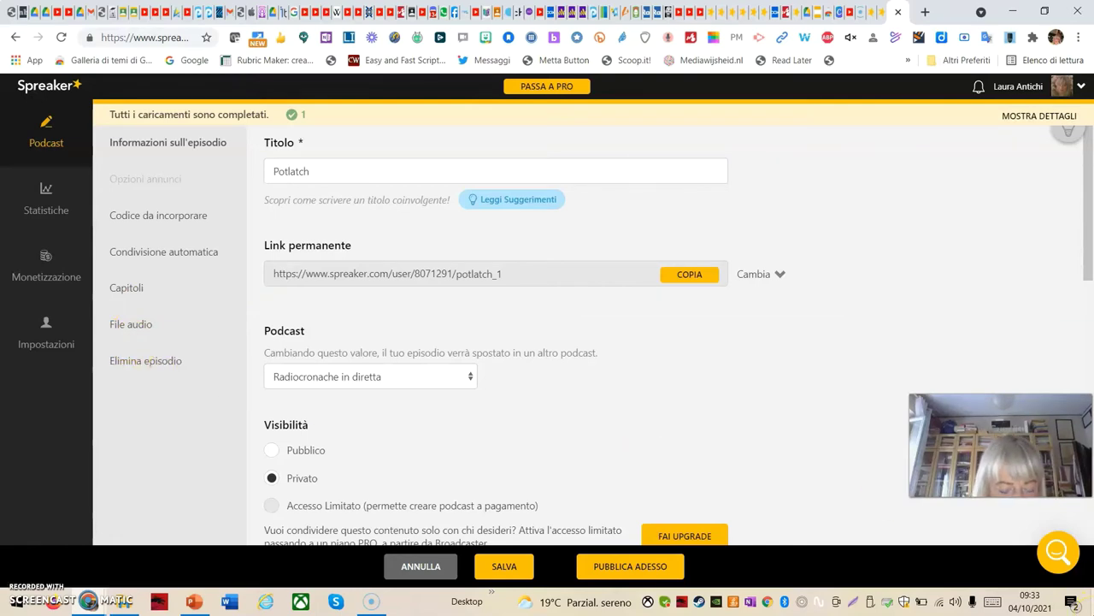
pyautogui.scroll(-15, 590, 333)
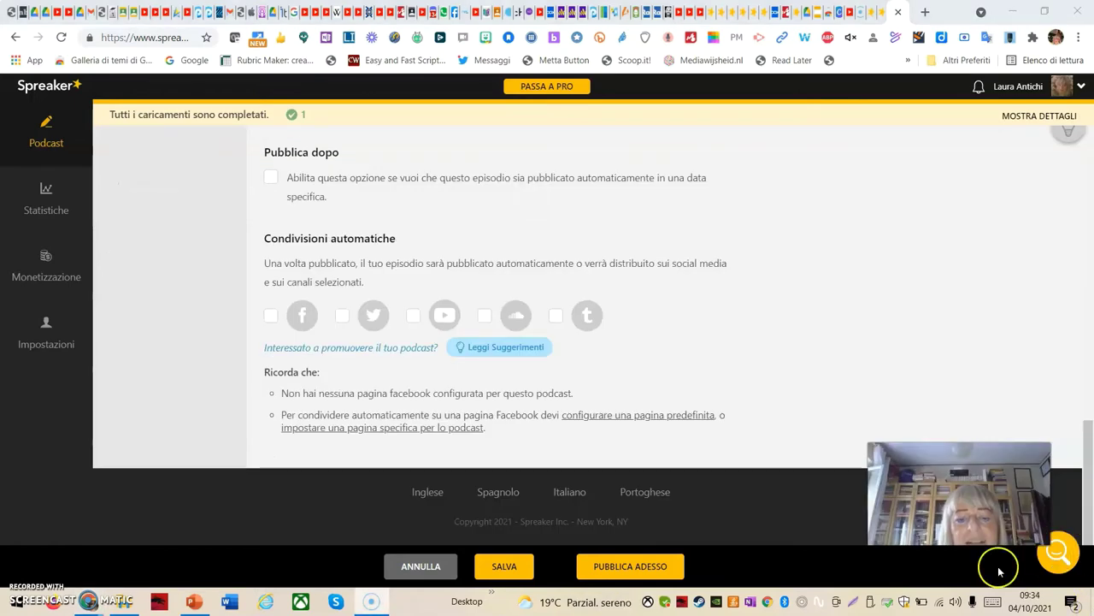
# Save the Potlatch episode and publish it immediately as private, confirming with SÌ, PUBBLICA
pyautogui.click(502, 570)
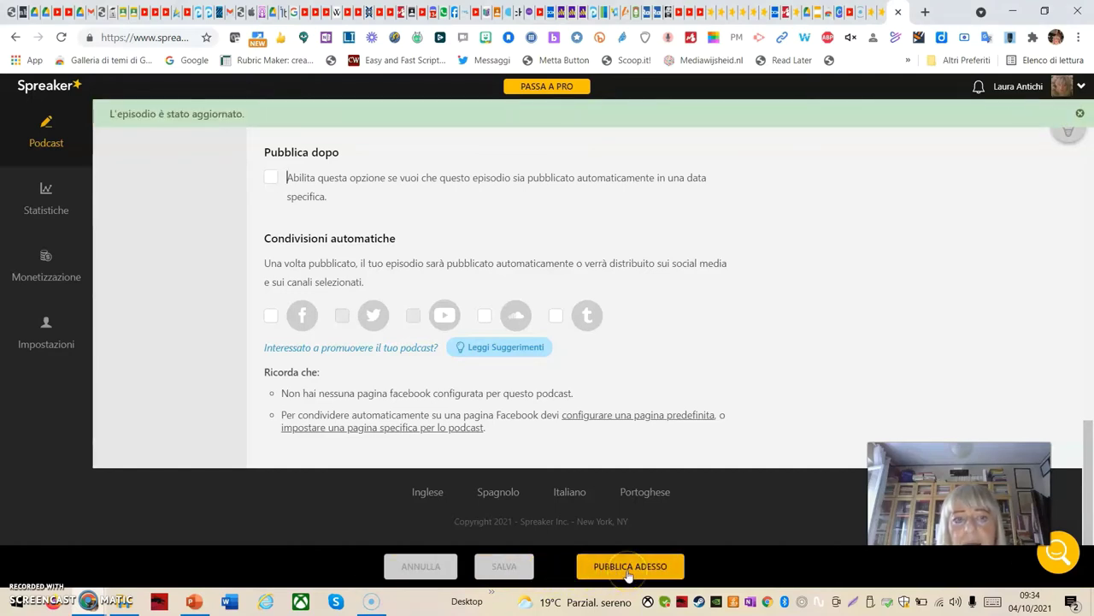
pyautogui.click(629, 571)
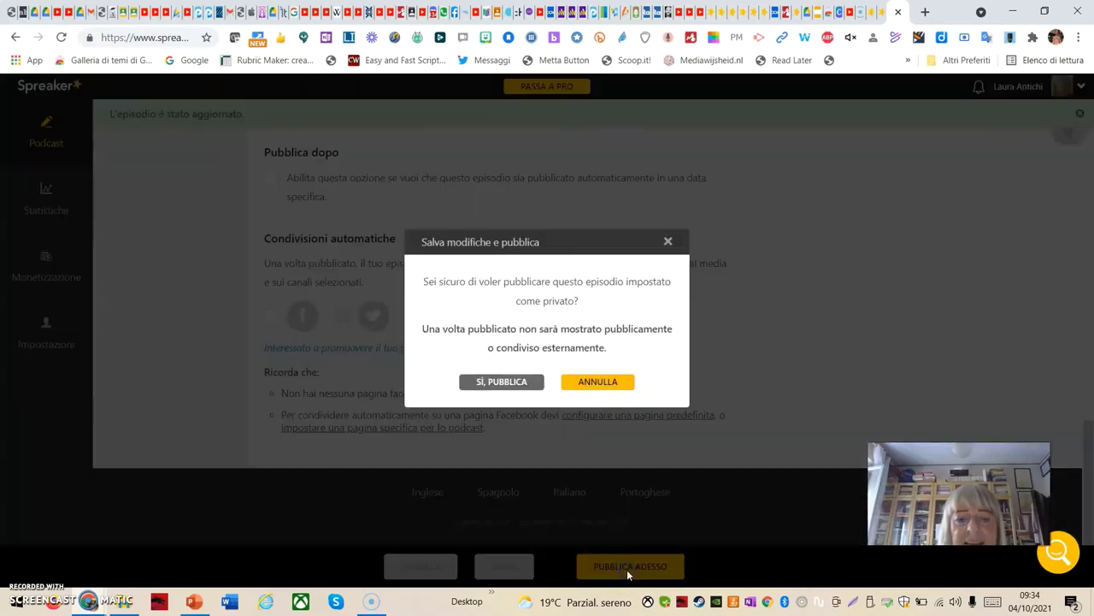
pyautogui.click(497, 382)
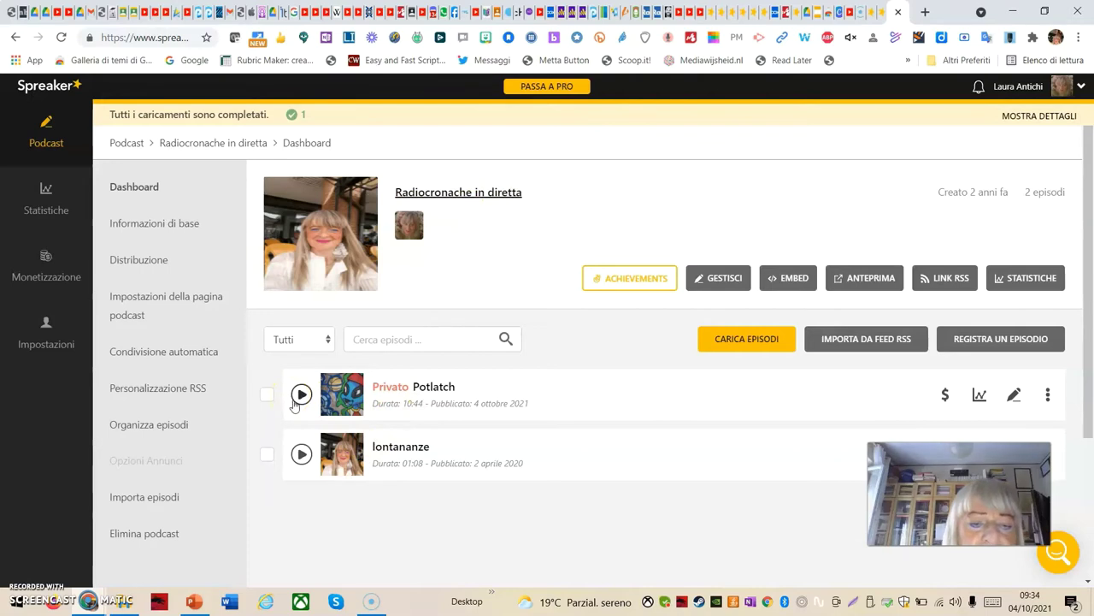
# Open the Potlatch episode for editing from its actions menu
pyautogui.click(403, 397)
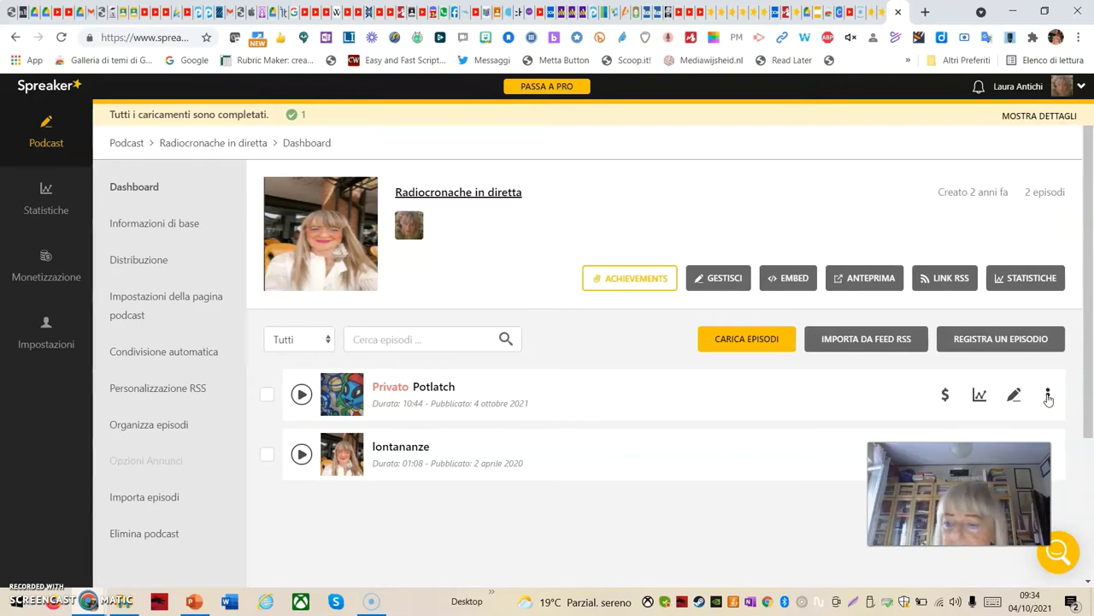
pyautogui.click(1048, 396)
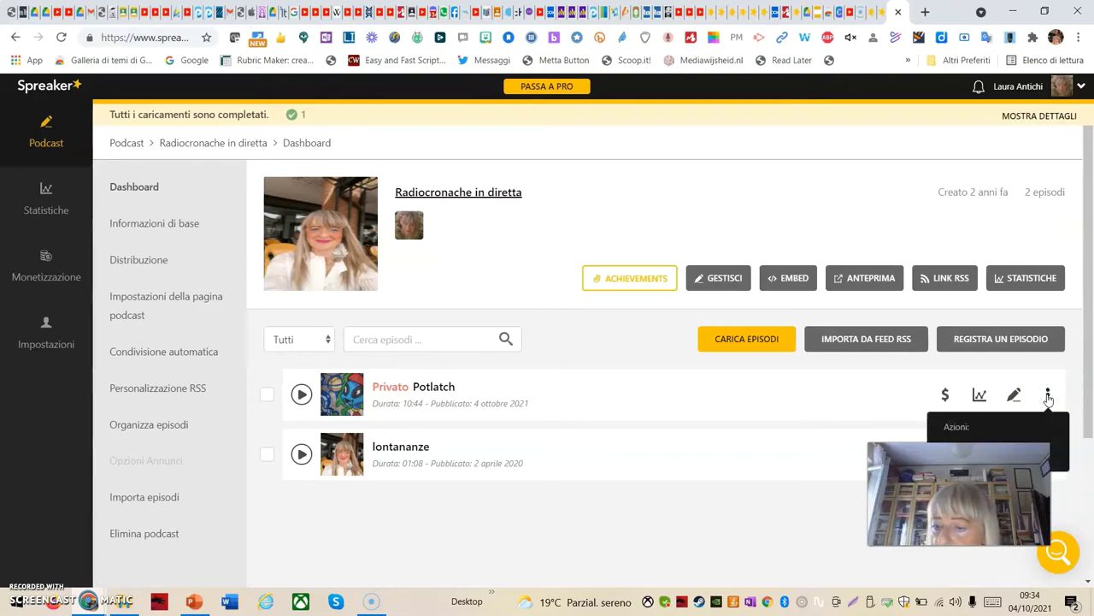
pyautogui.click(1014, 395)
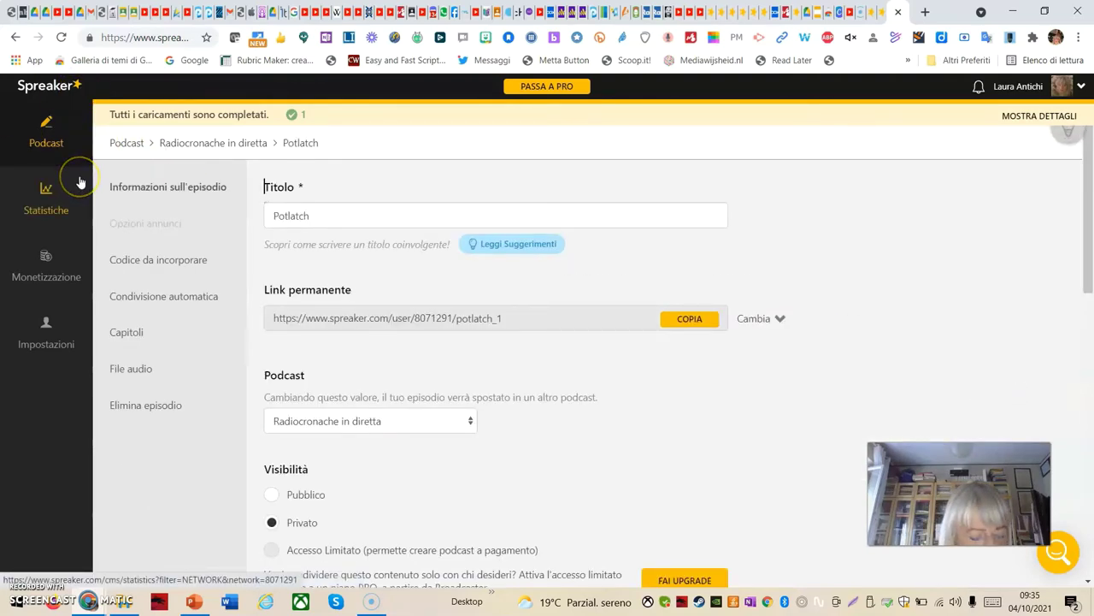
# Review the episode form, then open the Radiocronache in diretta dashboard from the Podcast list
pyautogui.scroll(-5, 589, 470)
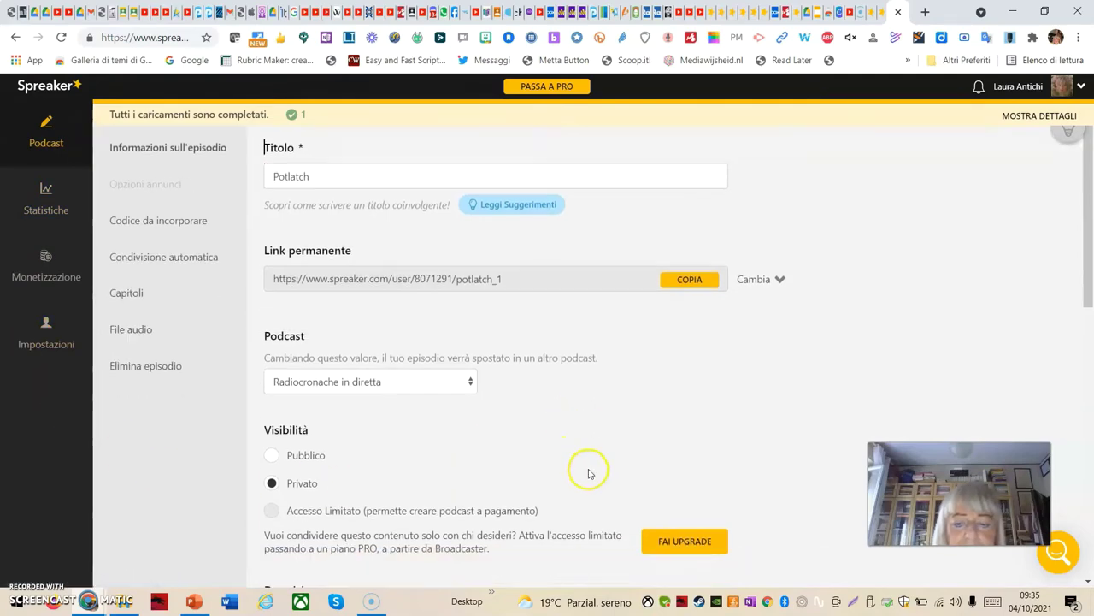
pyautogui.scroll(-3, 682, 459)
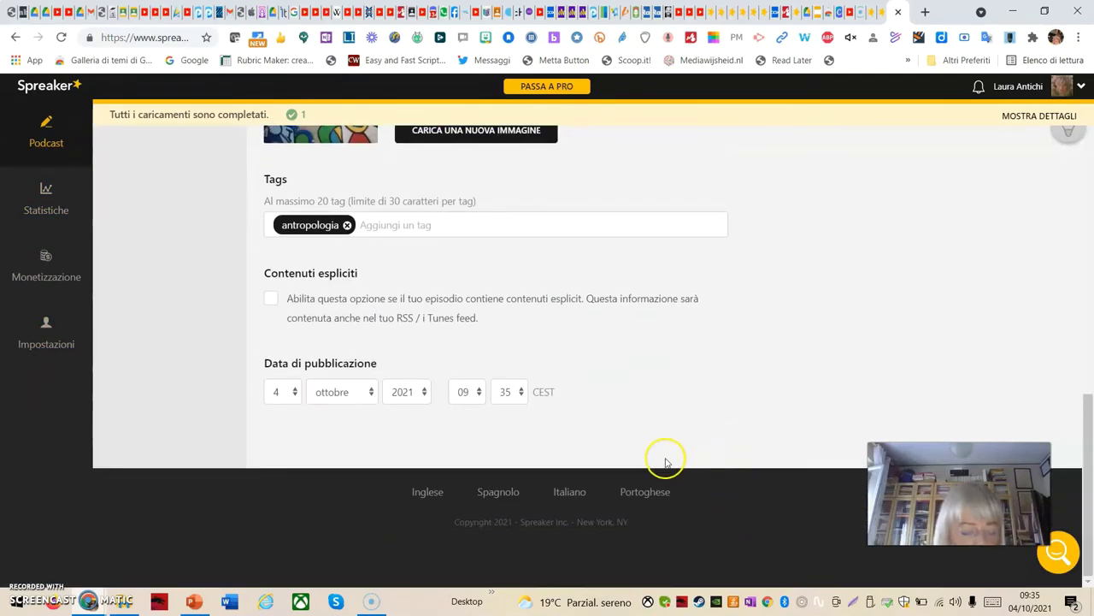
pyautogui.scroll(2, 664, 457)
pyautogui.scroll(7, 666, 459)
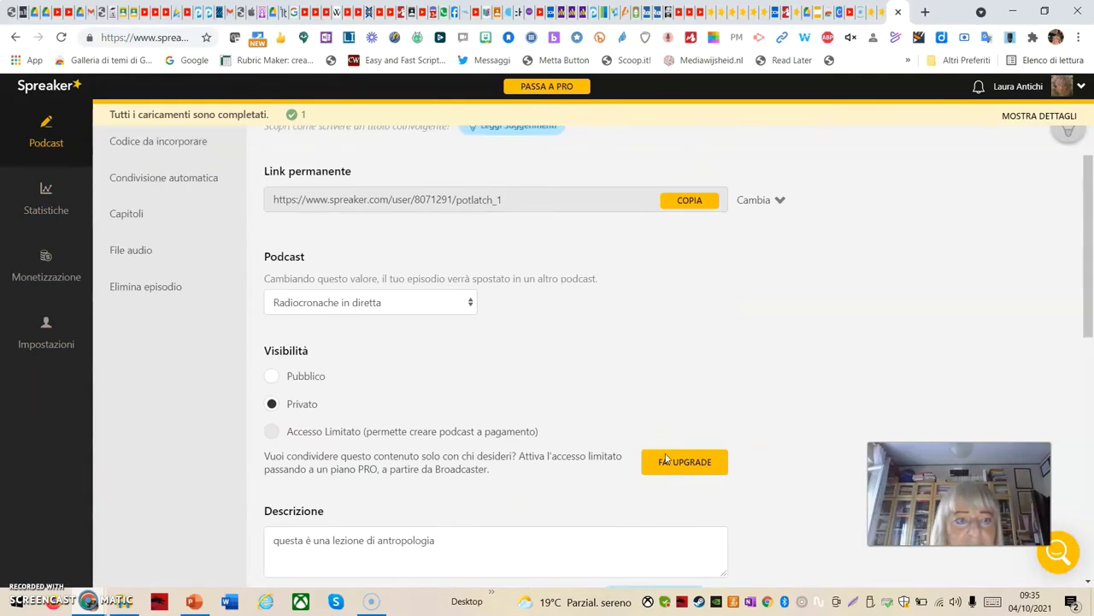
pyautogui.click(53, 144)
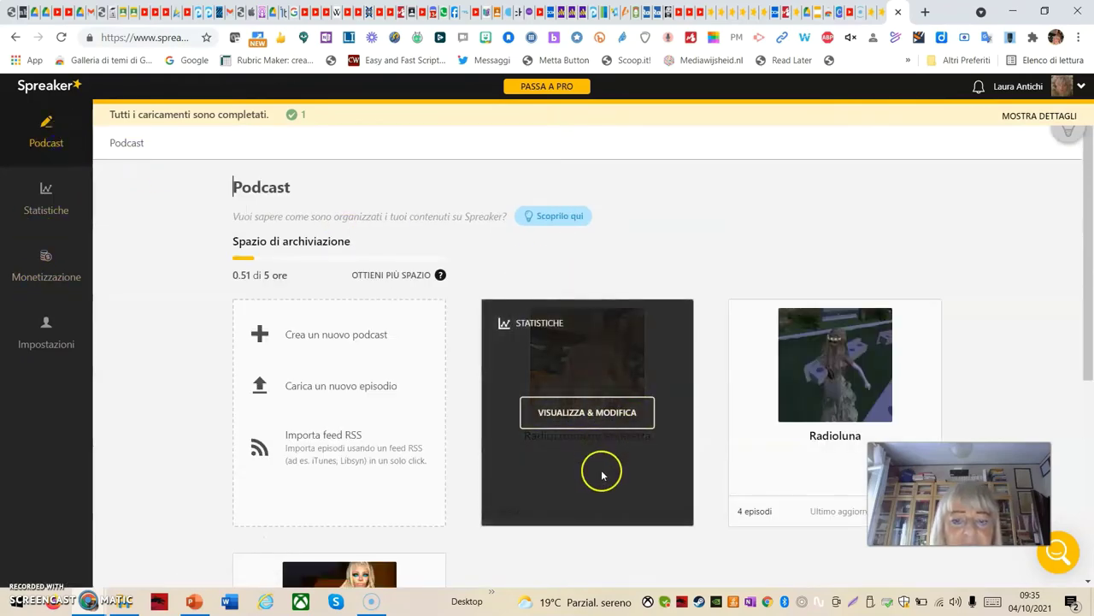
pyautogui.click(605, 417)
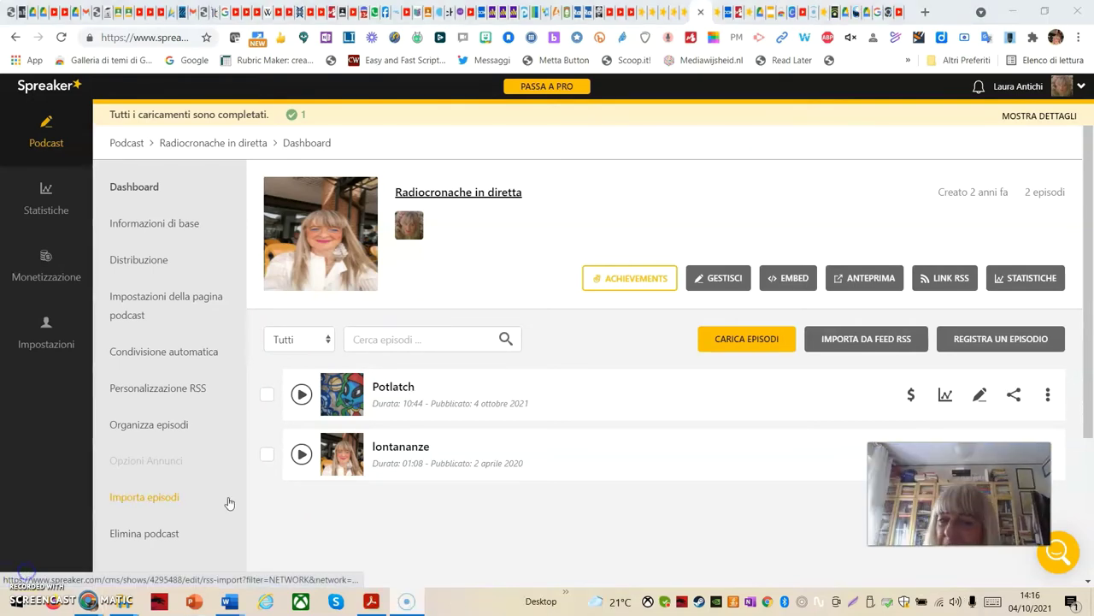
pyautogui.click(251, 465)
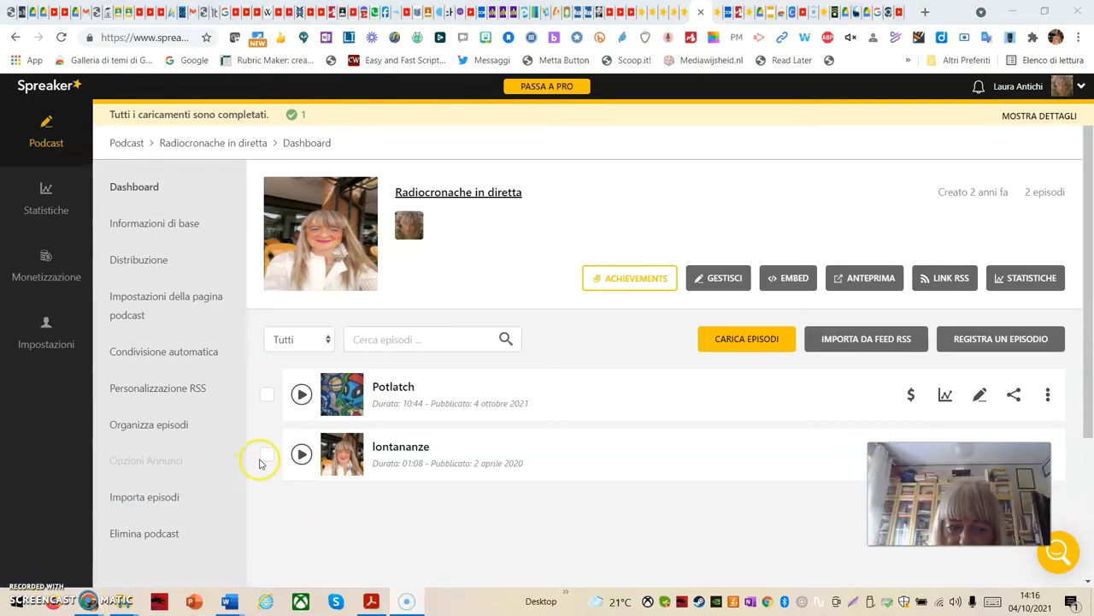
pyautogui.click(300, 395)
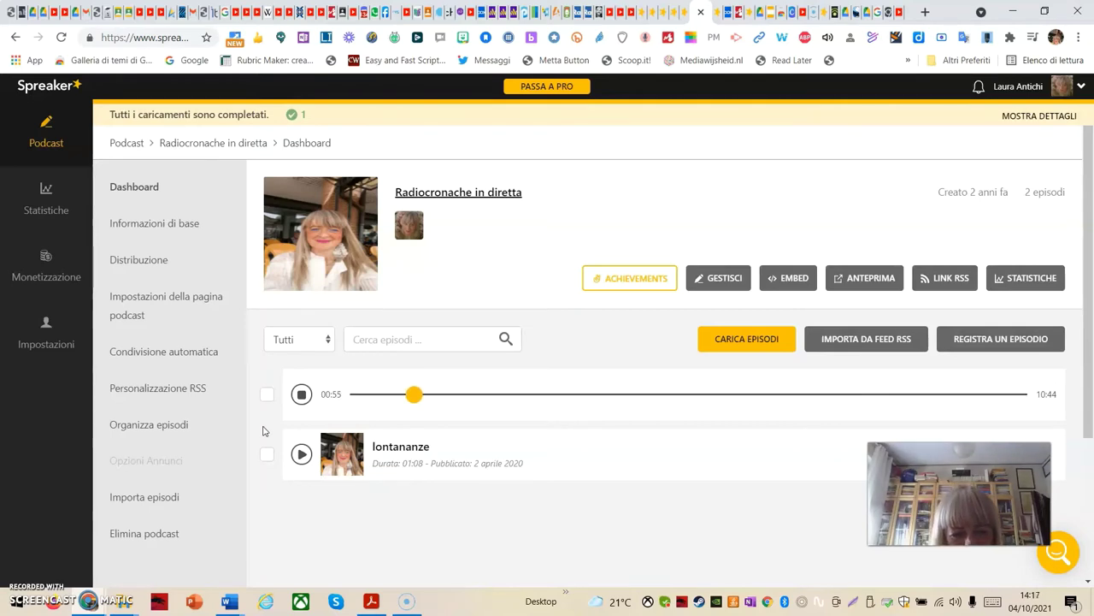
pyautogui.click(301, 394)
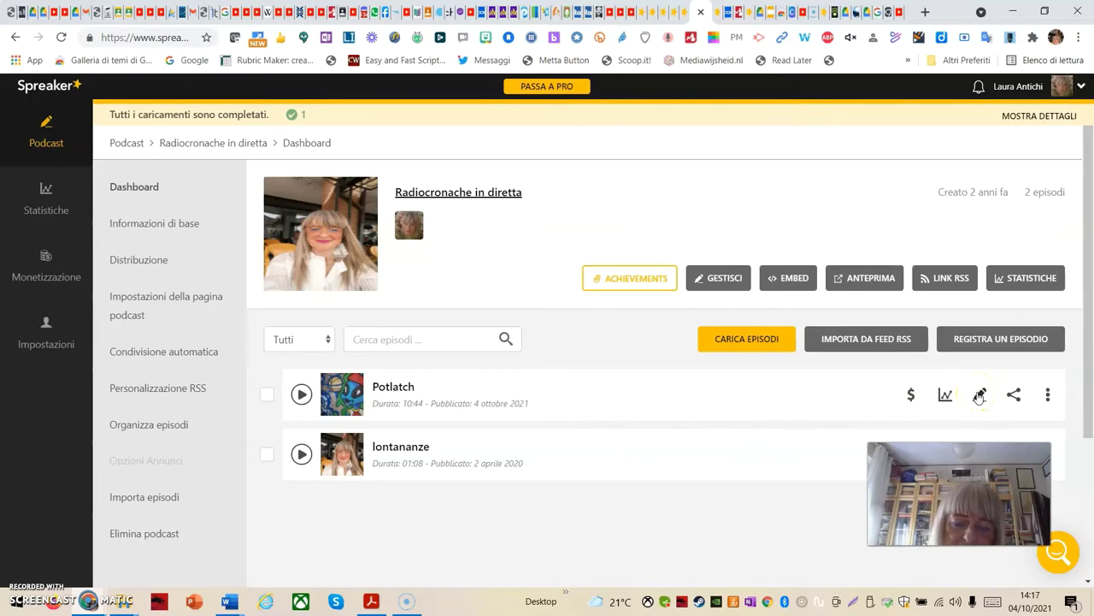
# Edit the Potlatch episode and copy its 'Link per il download diretto' with COPIA
pyautogui.click(979, 394)
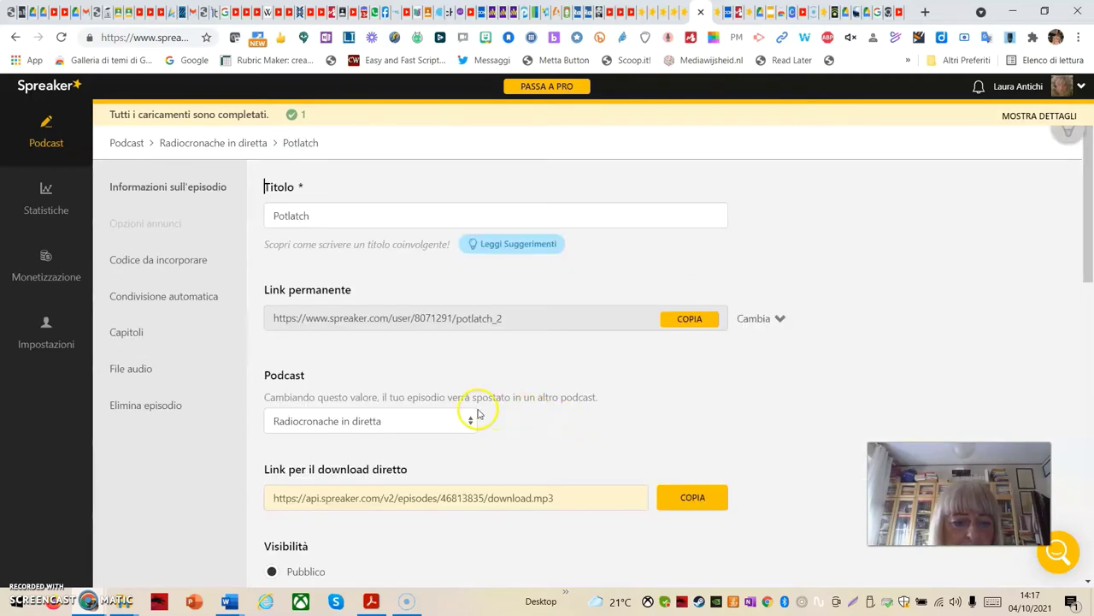
pyautogui.scroll(-3, 480, 418)
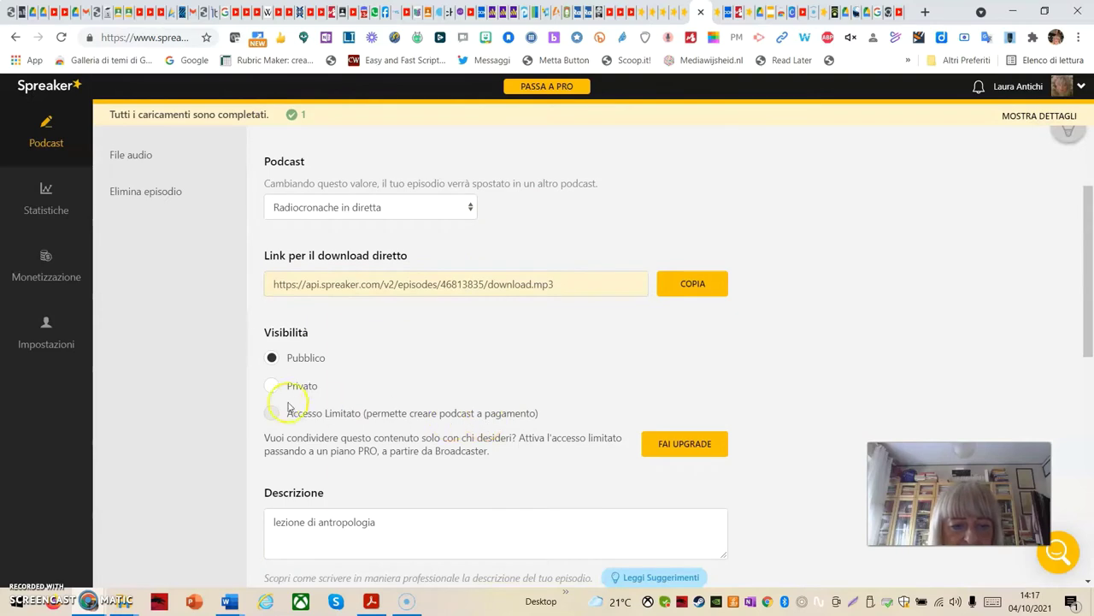
pyautogui.scroll(2, 361, 334)
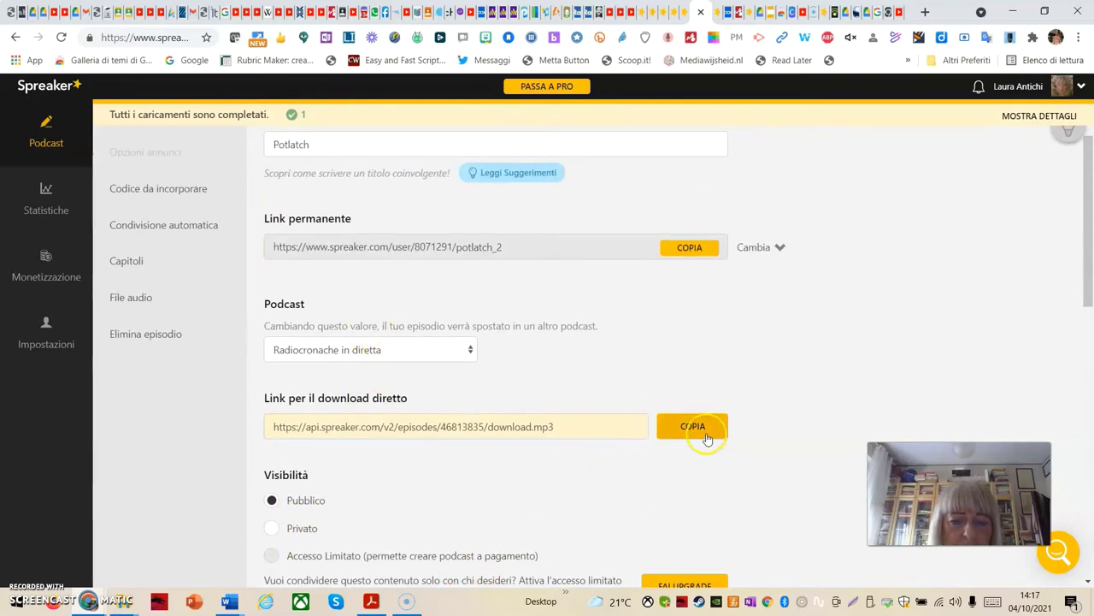
pyautogui.click(707, 437)
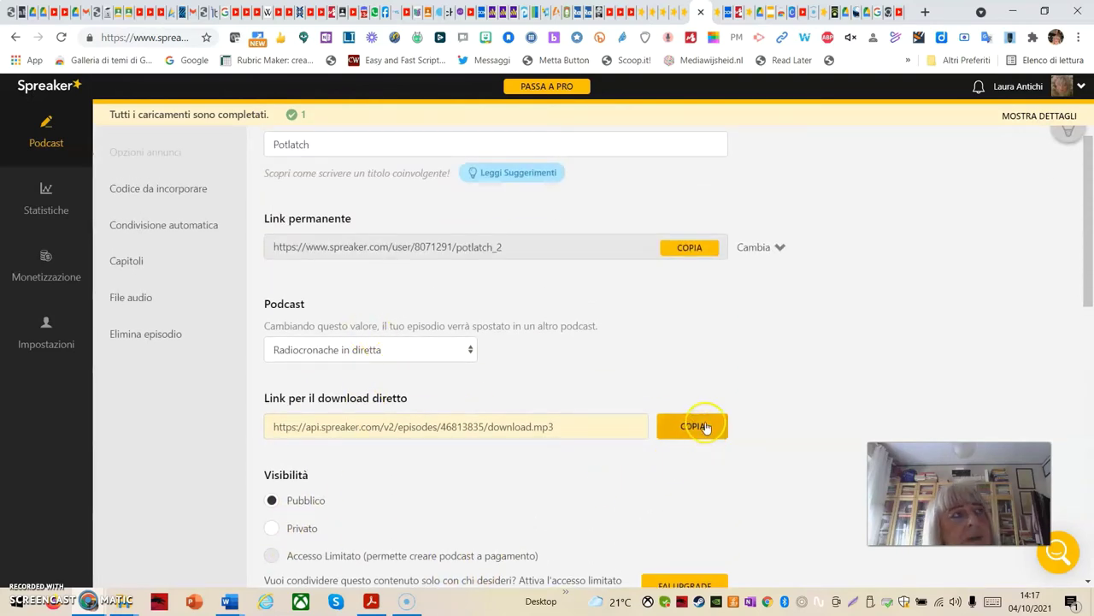
pyautogui.click(700, 426)
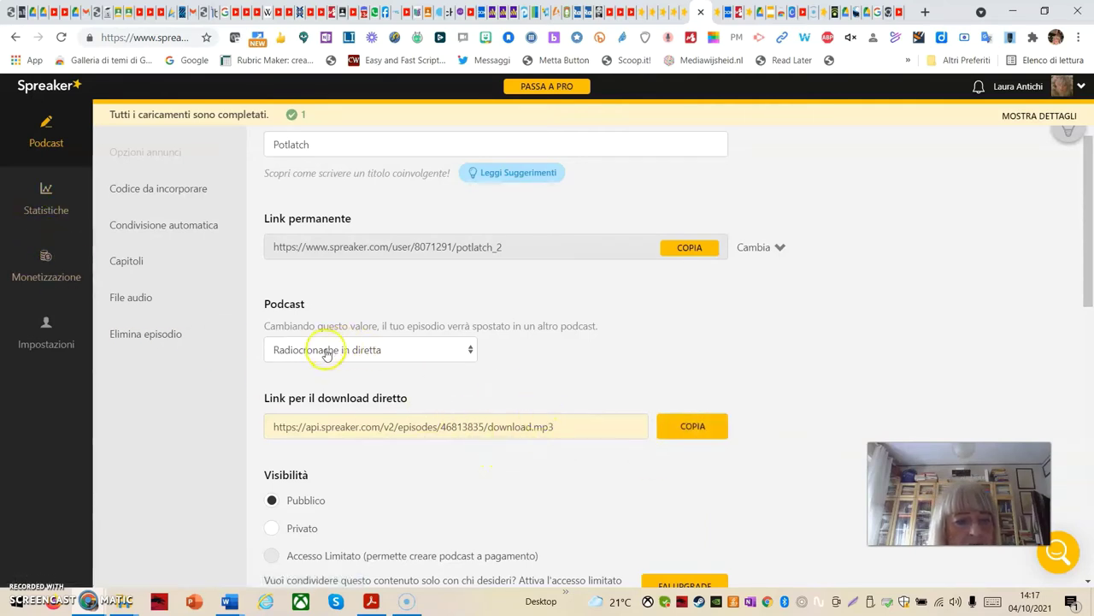
pyautogui.scroll(1, 891, 346)
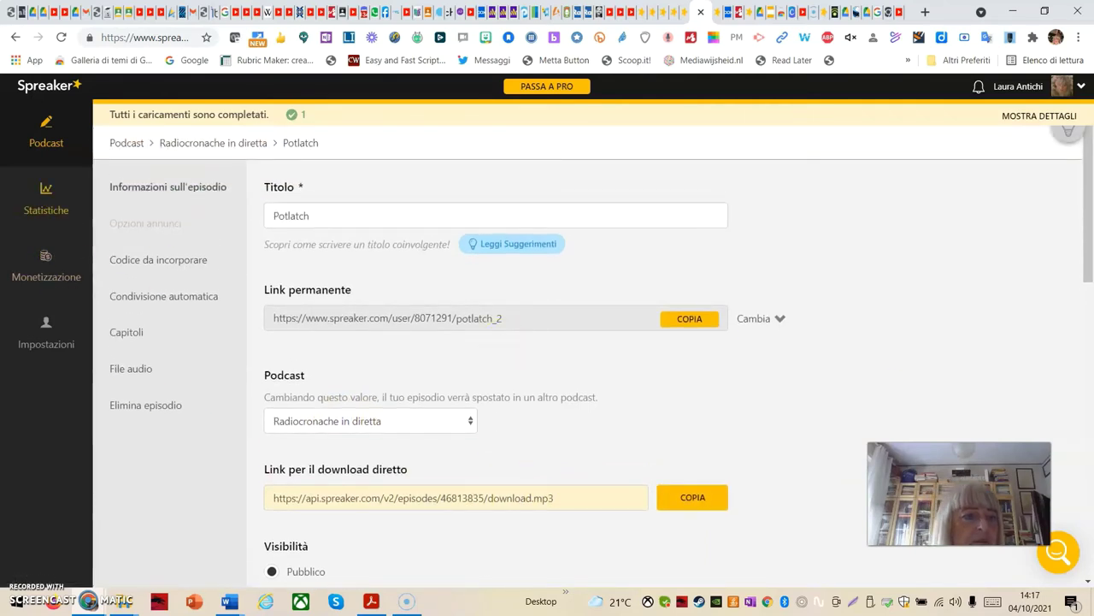
# Return to the Podcast overview and browse the Radiocronache in diretta, Radioluna and Tracce di lantichi cards
pyautogui.click(45, 132)
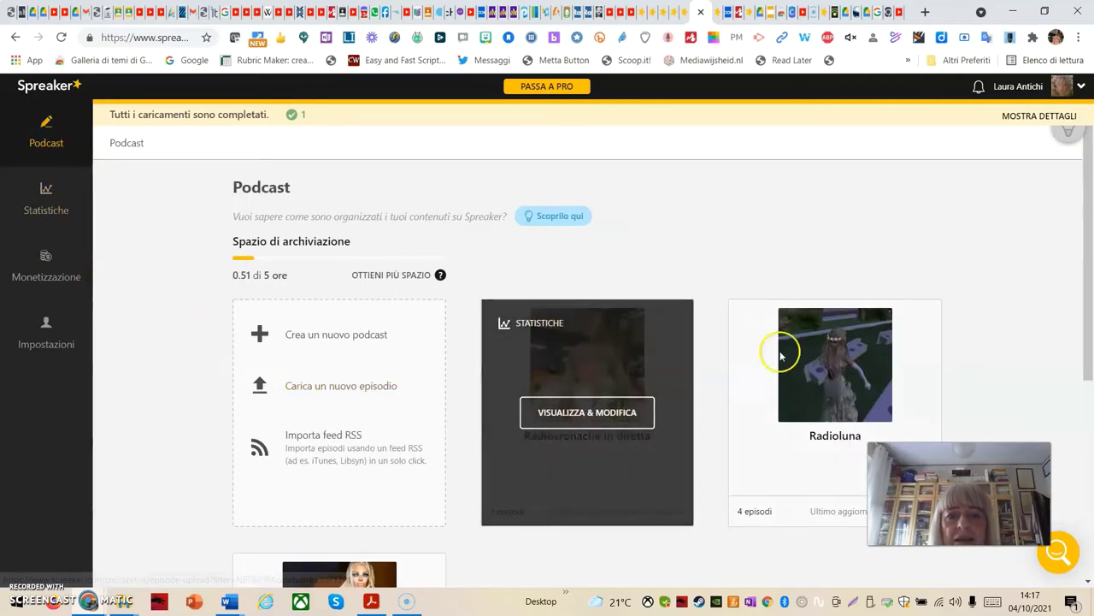
pyautogui.scroll(-1, 1002, 318)
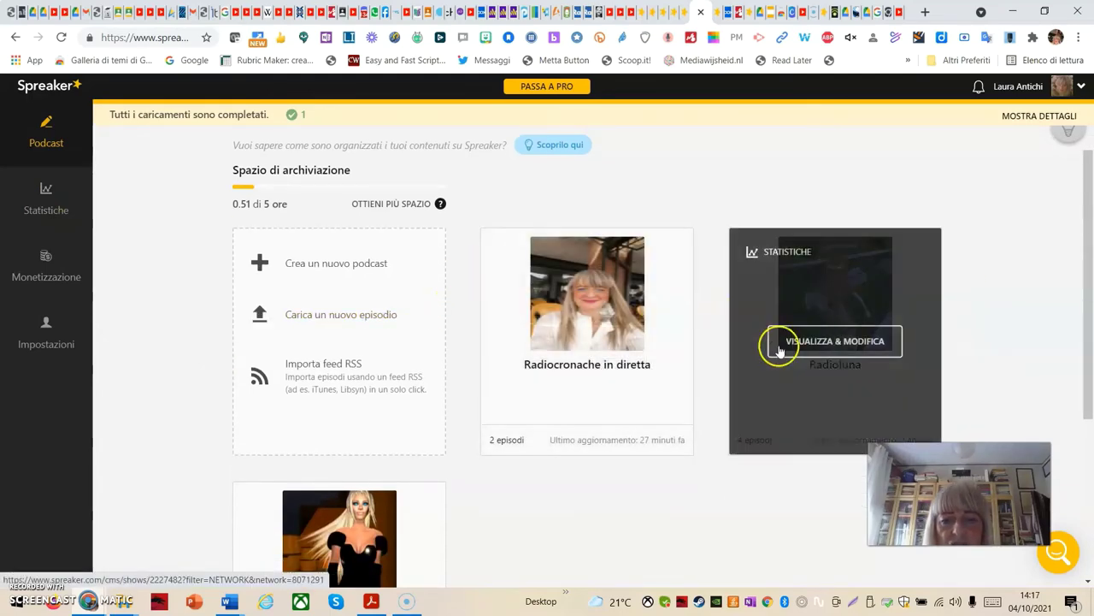
pyautogui.moveTo(581, 422)
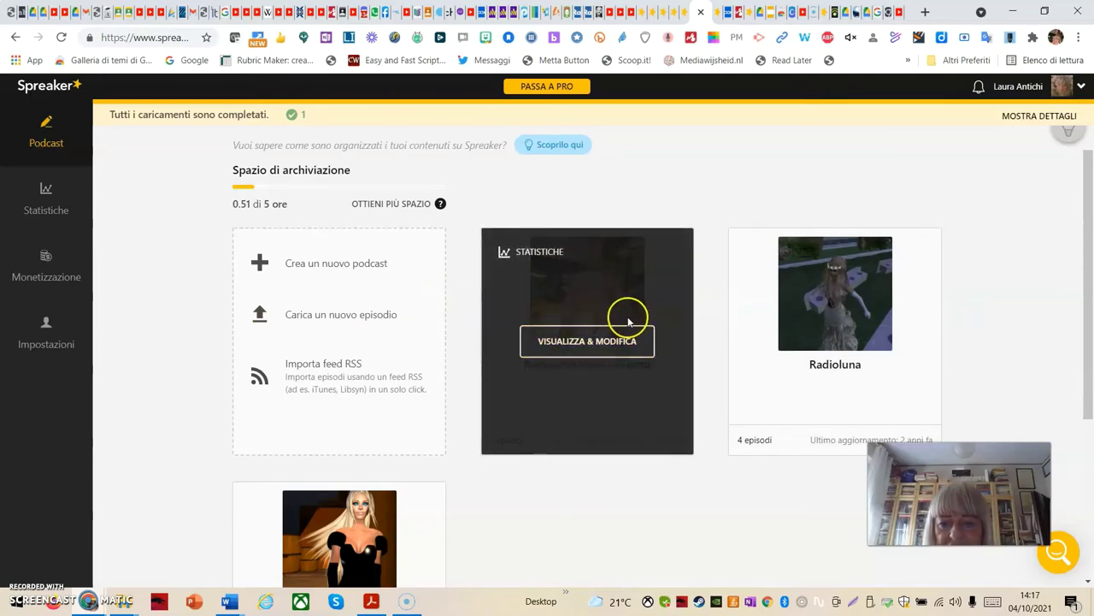
pyautogui.moveTo(777, 337)
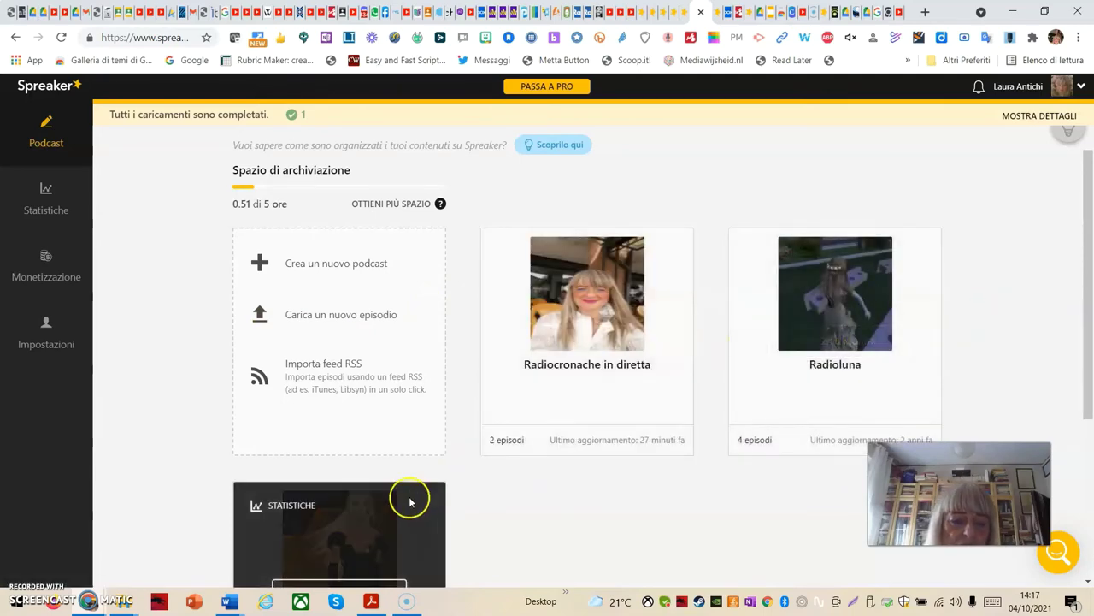
pyautogui.scroll(-1, 410, 496)
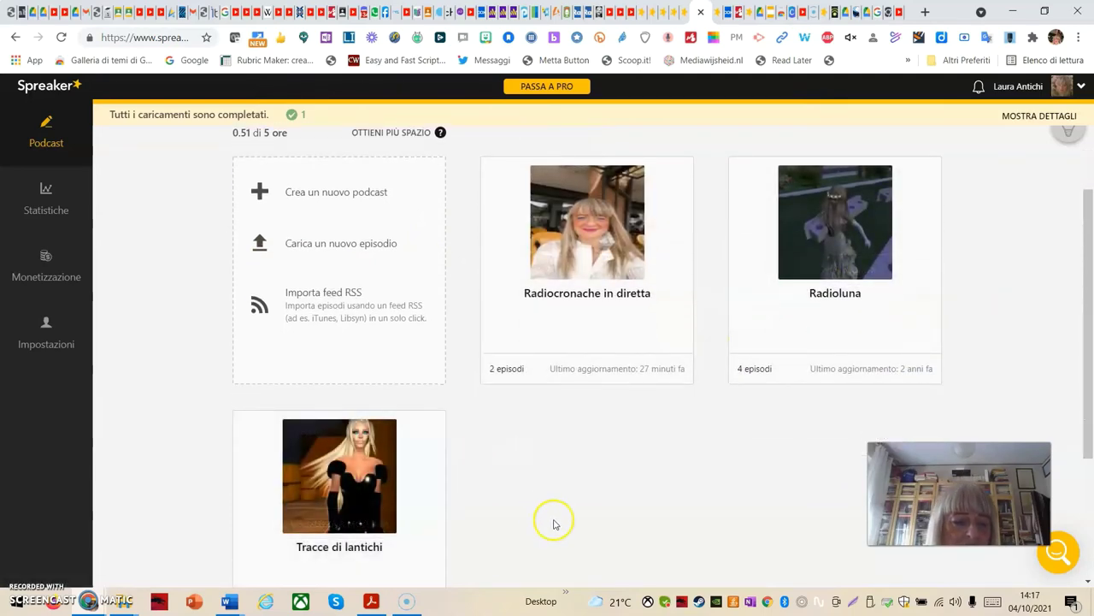
pyautogui.scroll(2, 547, 517)
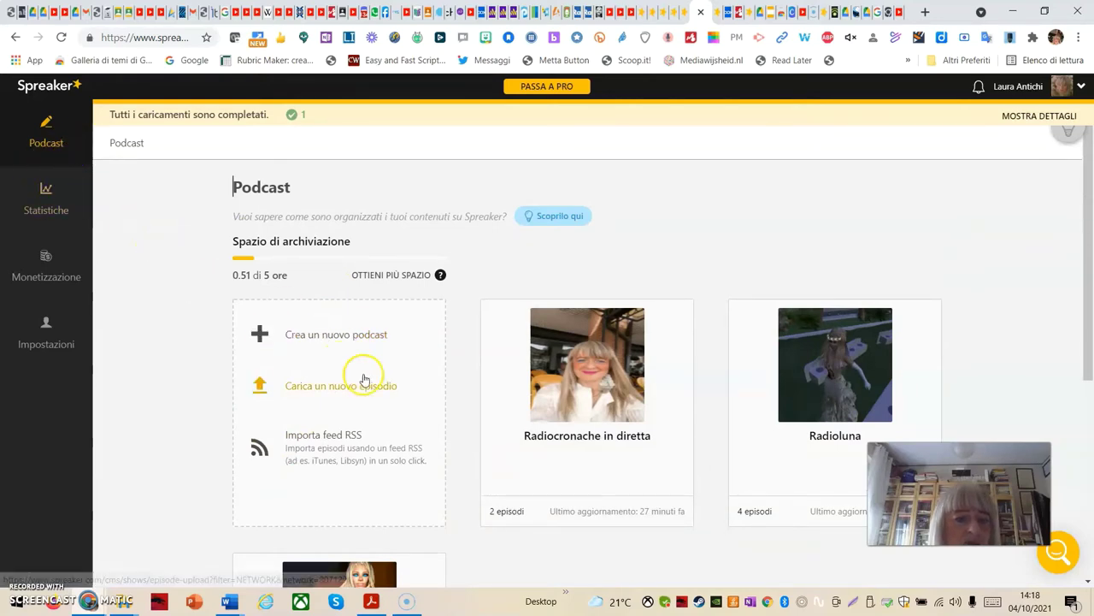
# Start a new podcast and enter the title 'Recensioni di libri'
pyautogui.click(349, 338)
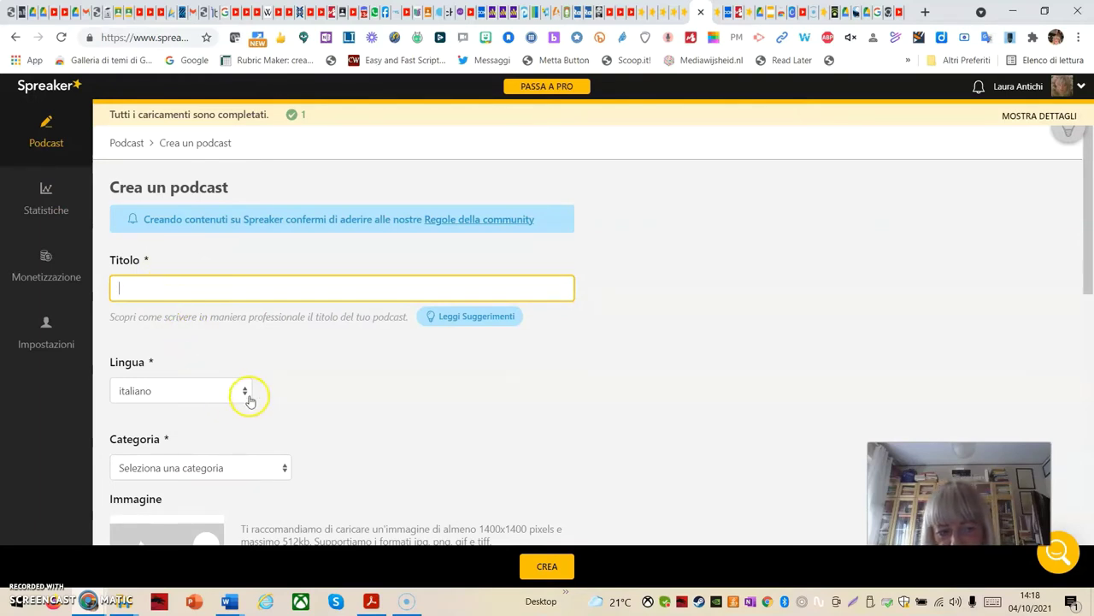
pyautogui.click(165, 286)
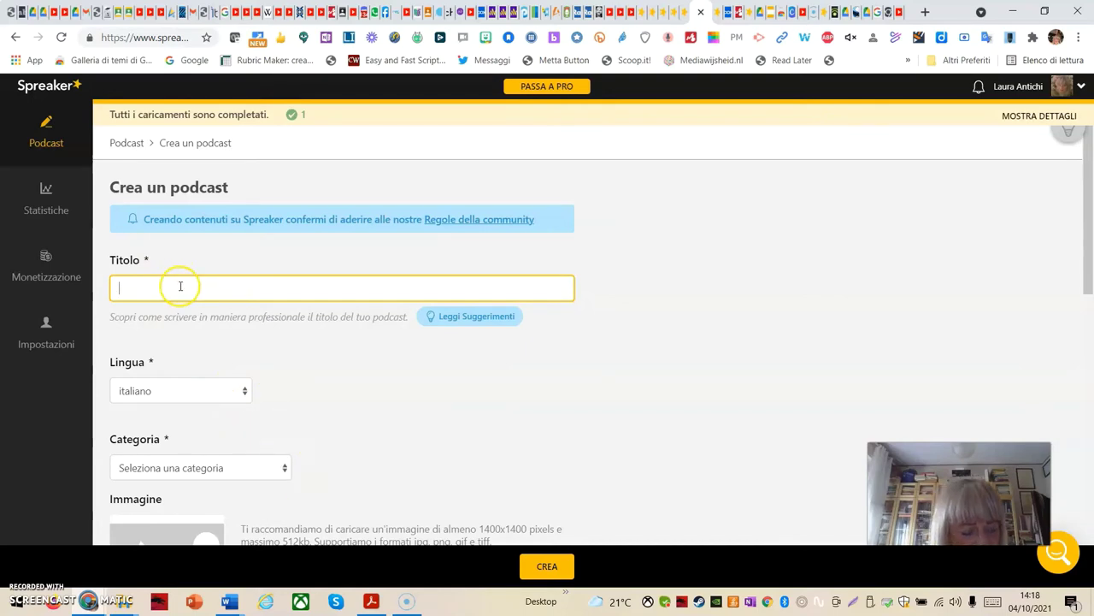
pyautogui.write('Rec')
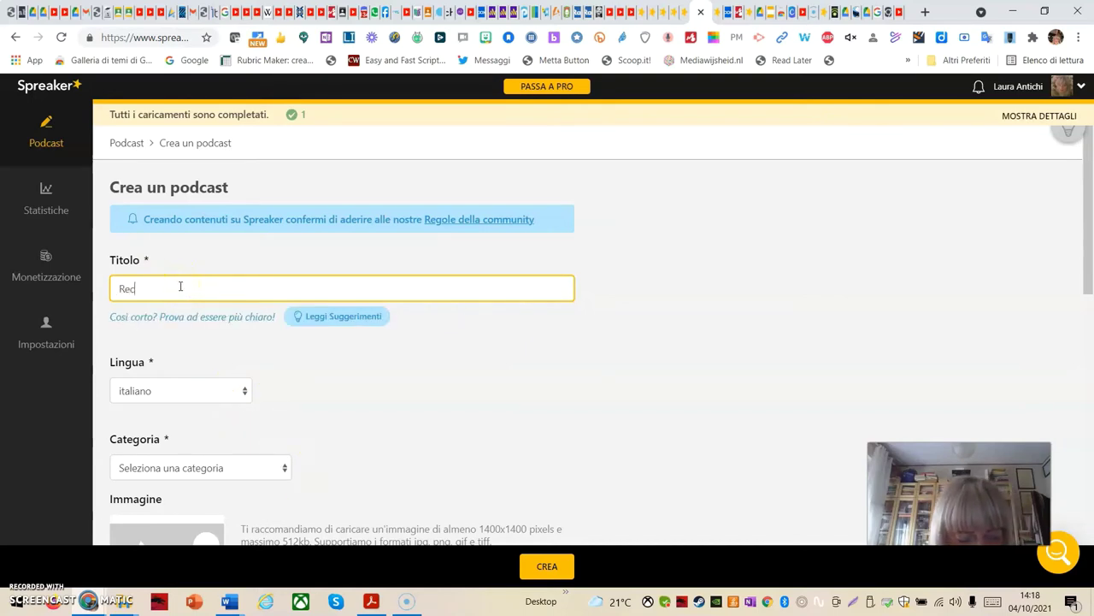
pyautogui.write('ensioni')
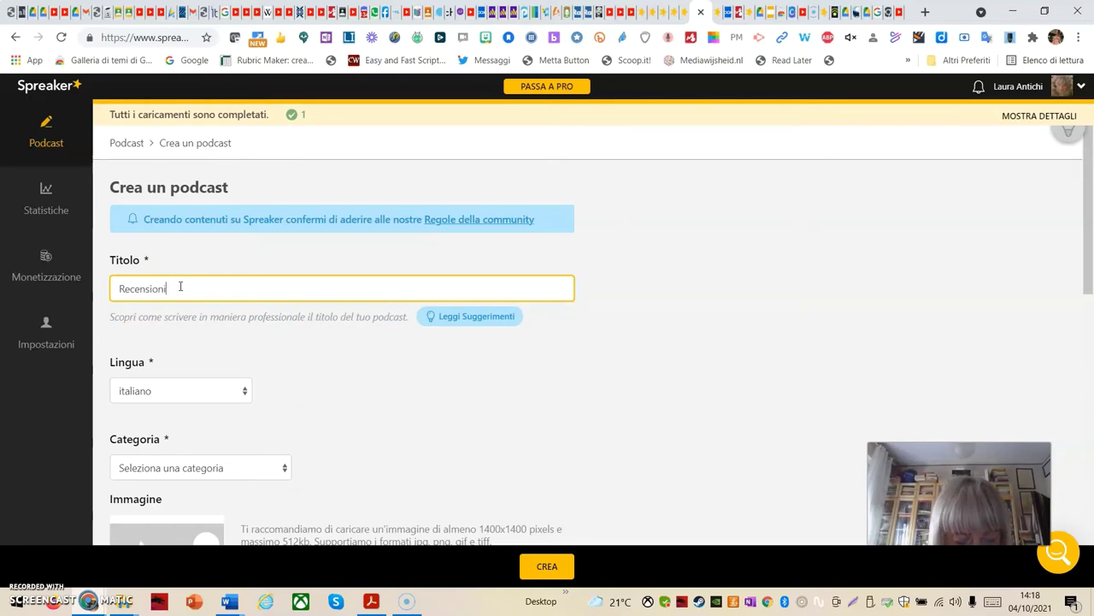
pyautogui.write(' di libri')
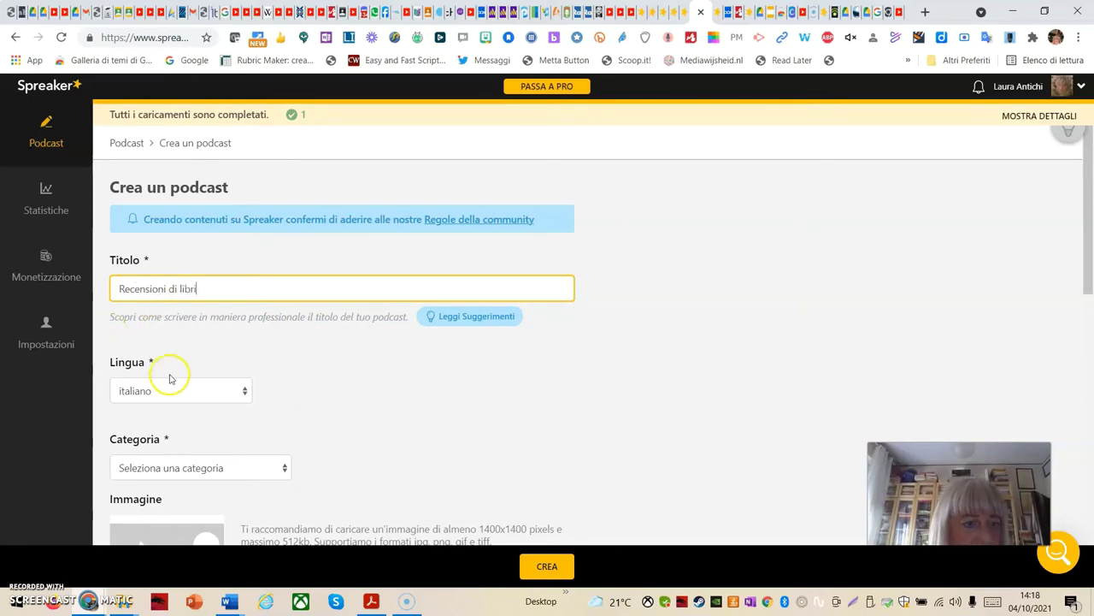
pyautogui.scroll(-2, 230, 394)
# Set the podcast category to Libri and upload 20180531_184249.jpg as its image
pyautogui.click(281, 329)
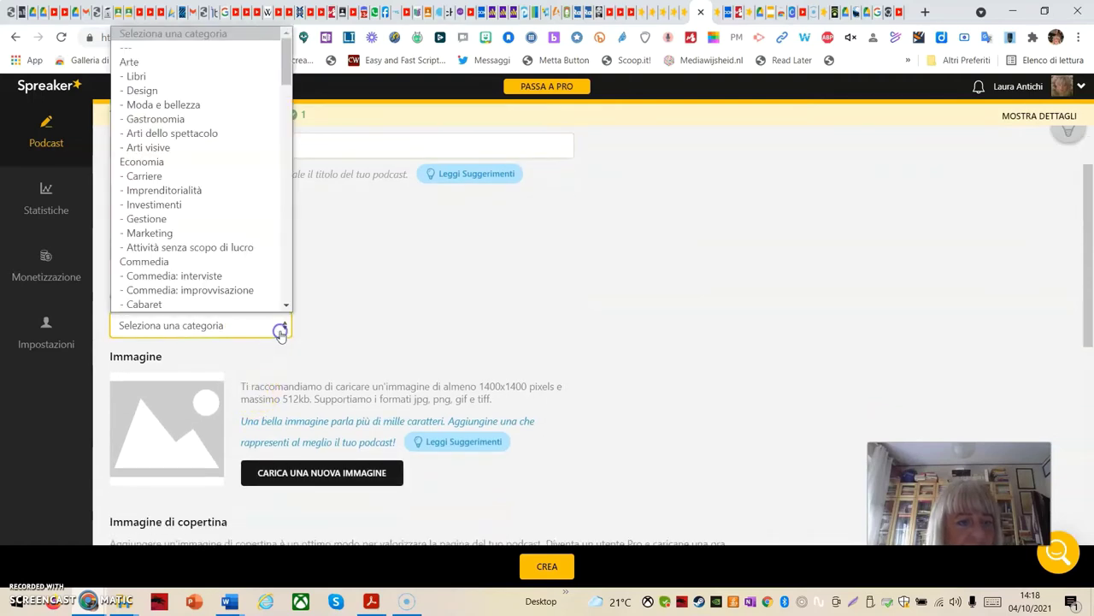
pyautogui.click(139, 77)
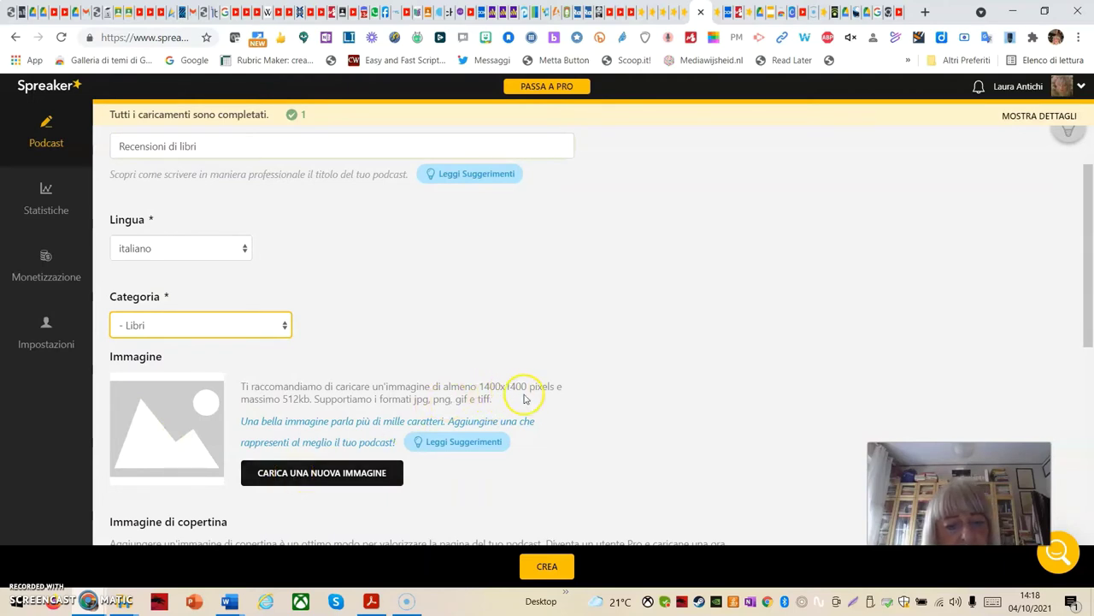
pyautogui.click(340, 478)
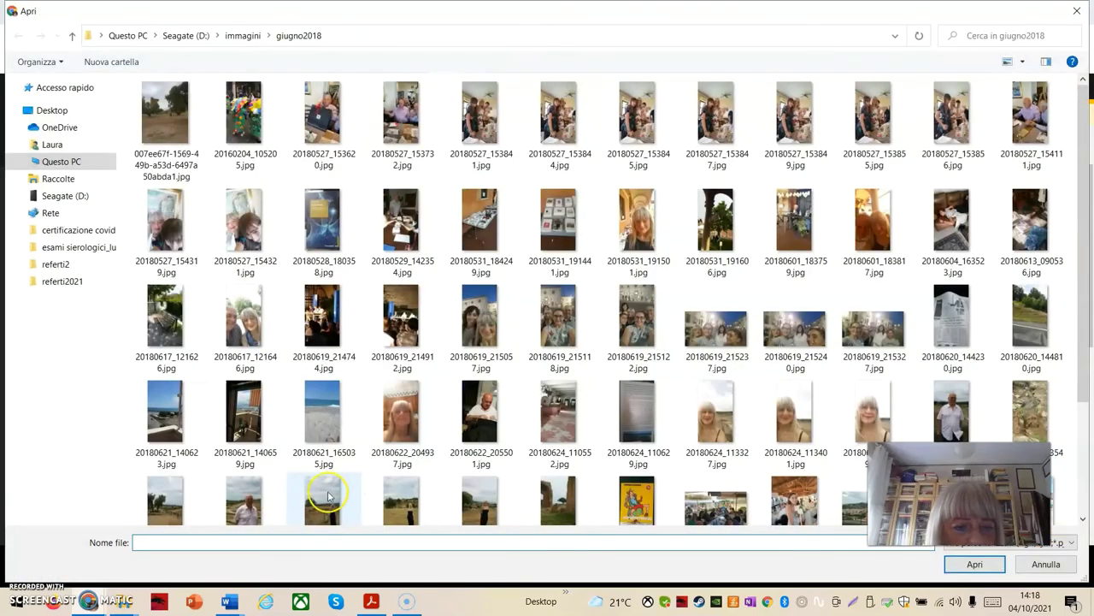
pyautogui.click(480, 226)
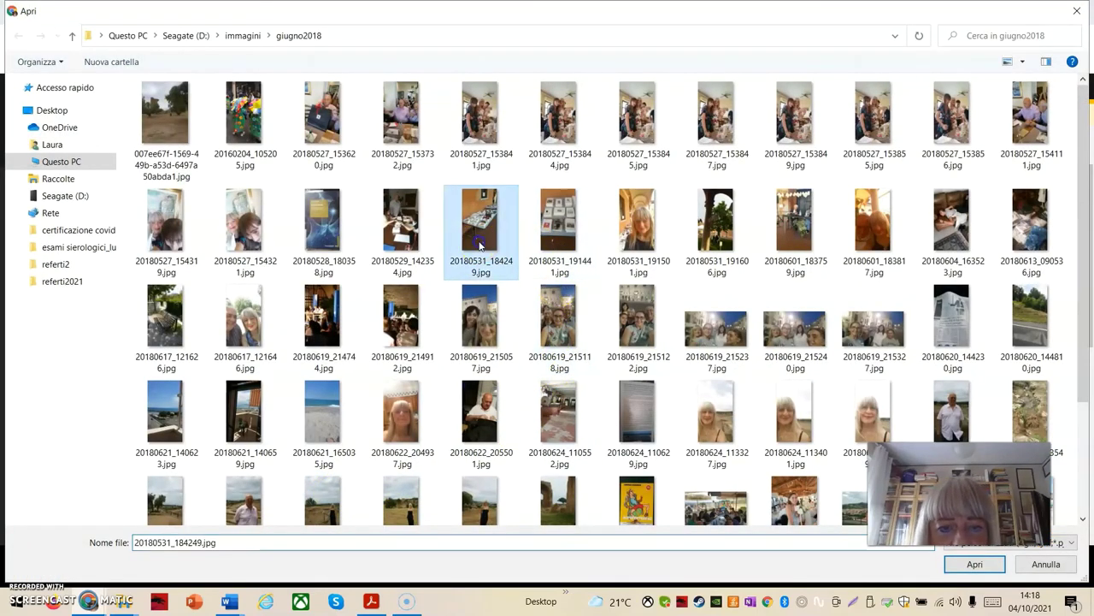
pyautogui.click(975, 564)
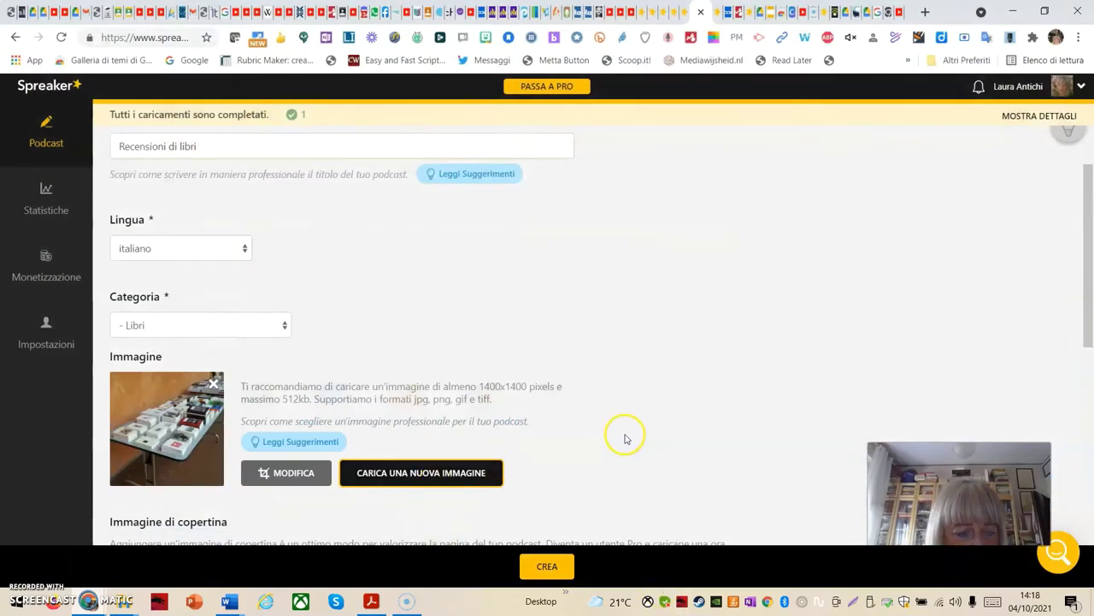
pyautogui.scroll(-3, 551, 443)
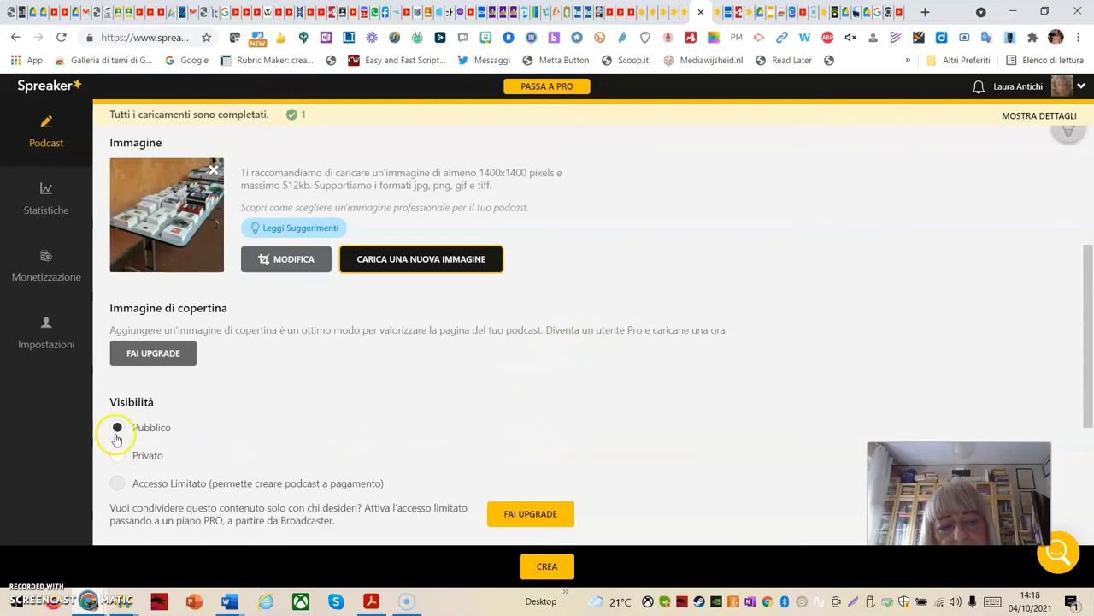
pyautogui.scroll(-2, 649, 427)
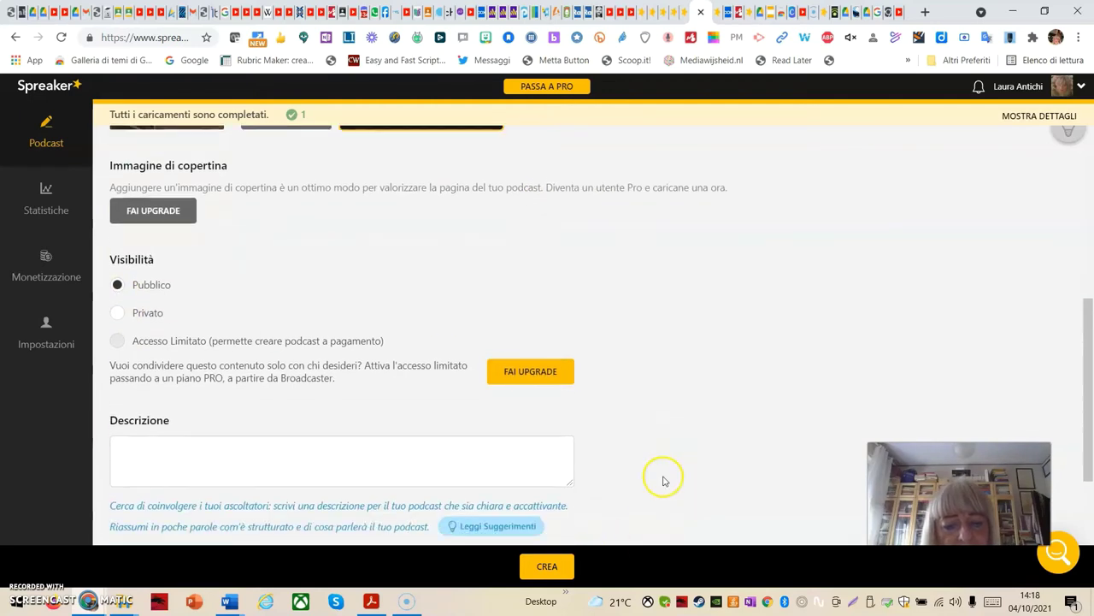
# Enter the podcast description 'lettura di libri'
pyautogui.scroll(-1, 599, 483)
pyautogui.click(166, 387)
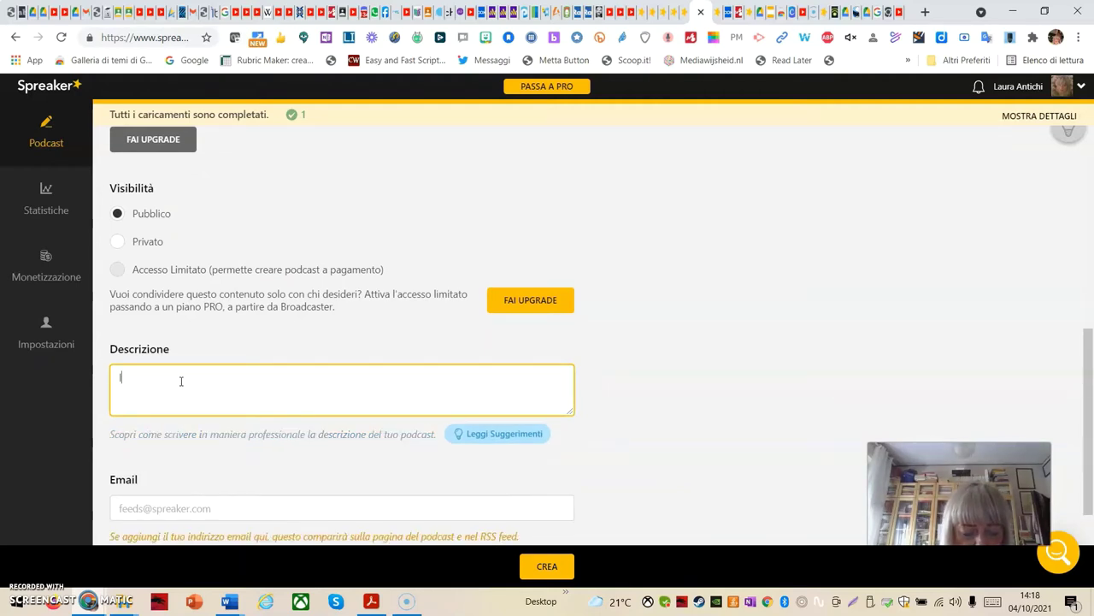
pyautogui.write('lettura')
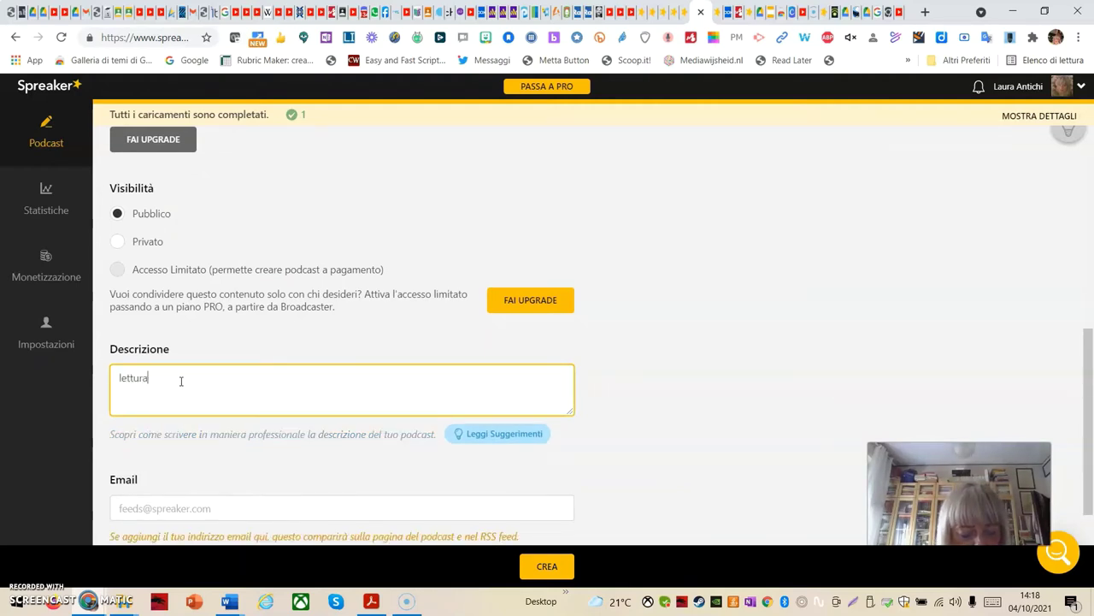
pyautogui.write(' di libri')
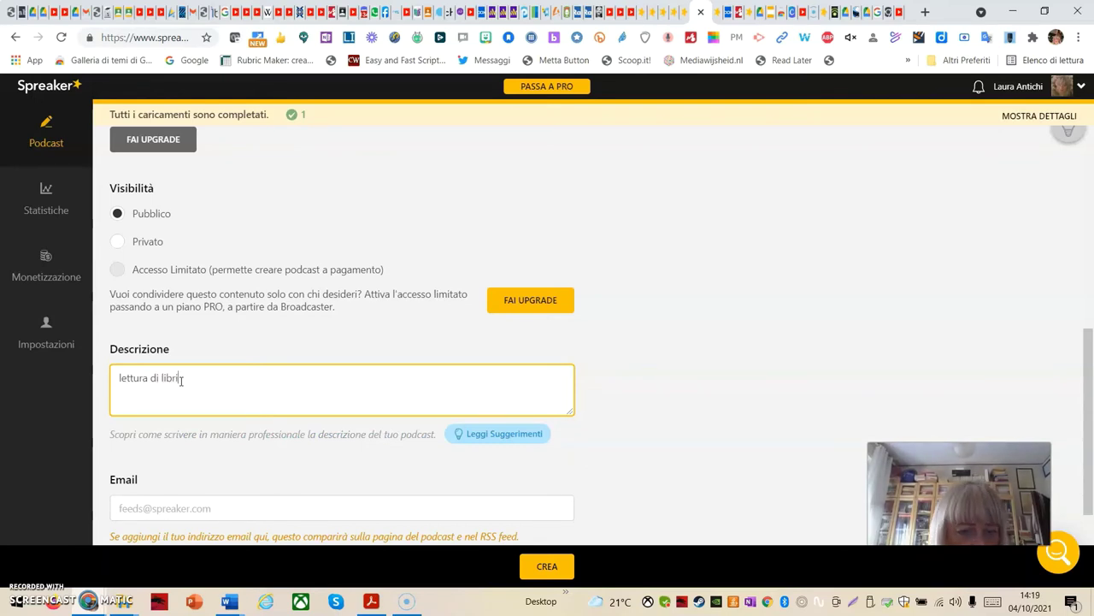
pyautogui.scroll(-2, 208, 462)
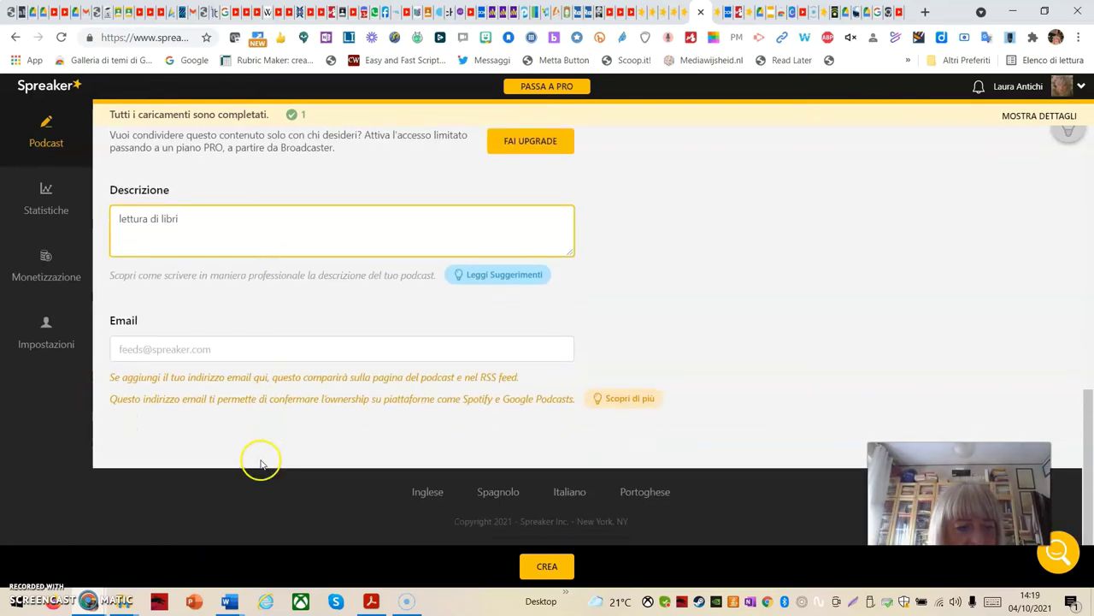
# Fill in the contact e-mail address and return to the top of the form
pyautogui.click(212, 349)
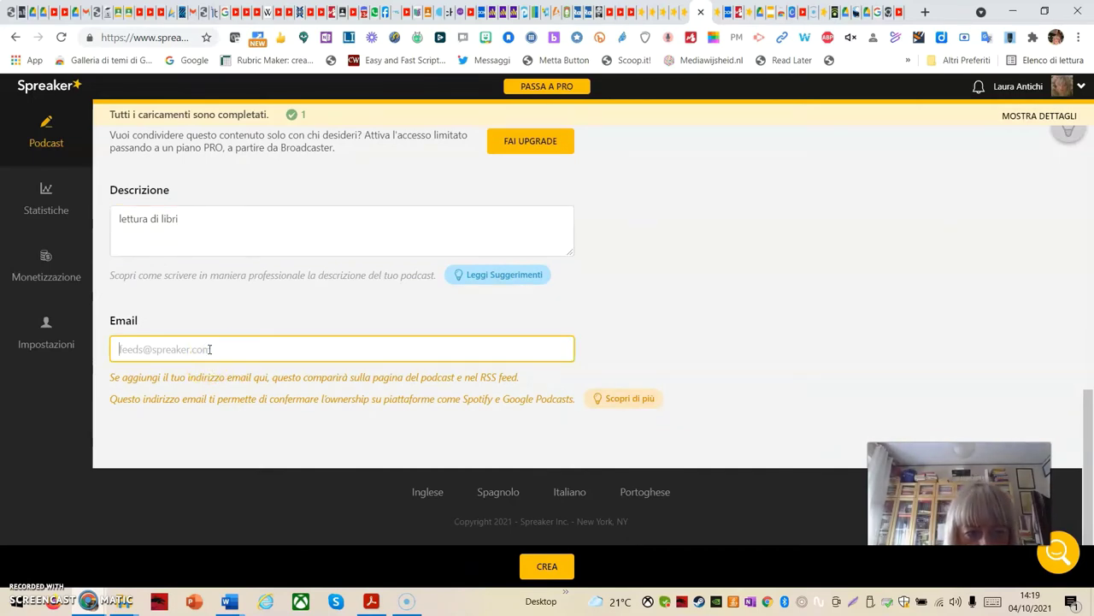
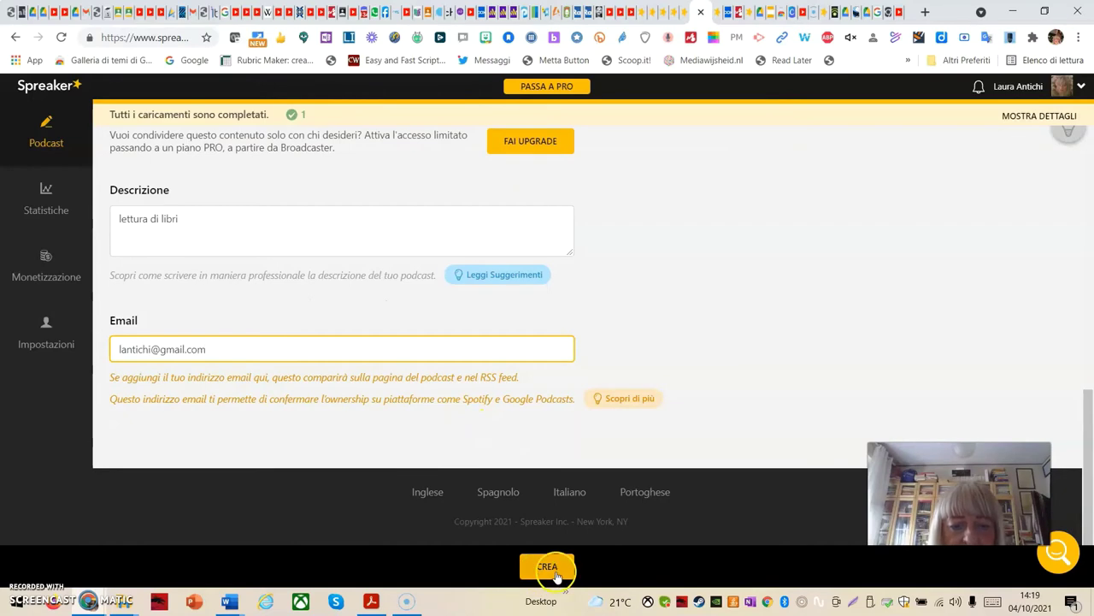
pyautogui.scroll(8, 667, 302)
pyautogui.scroll(2, 665, 304)
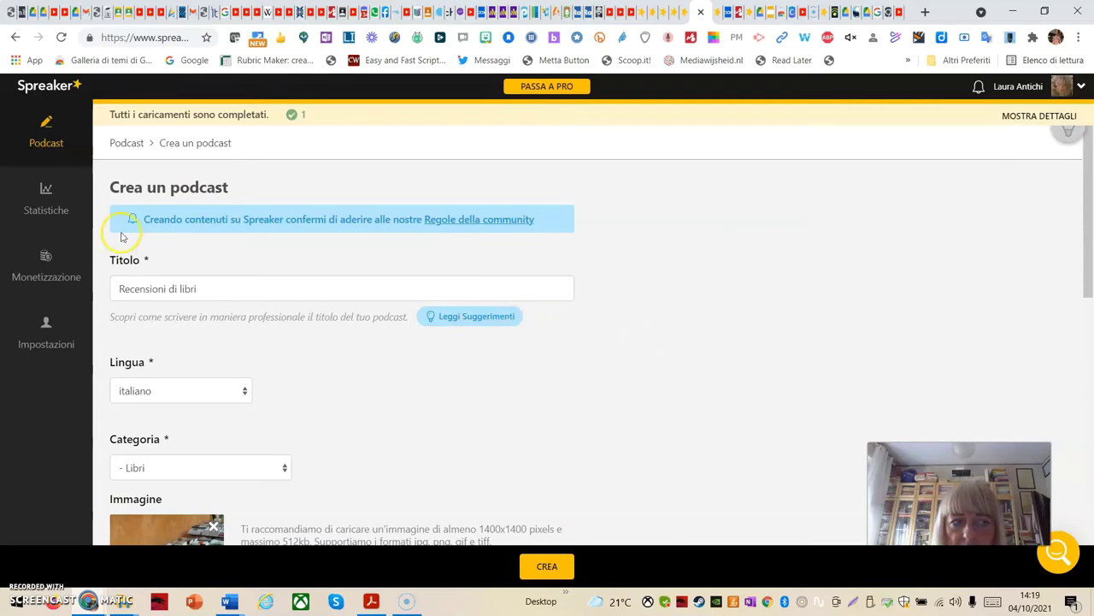
# Leave the Crea un podcast form for the Podcast overview and browse its three podcast cards
pyautogui.click(55, 143)
pyautogui.moveTo(556, 396)
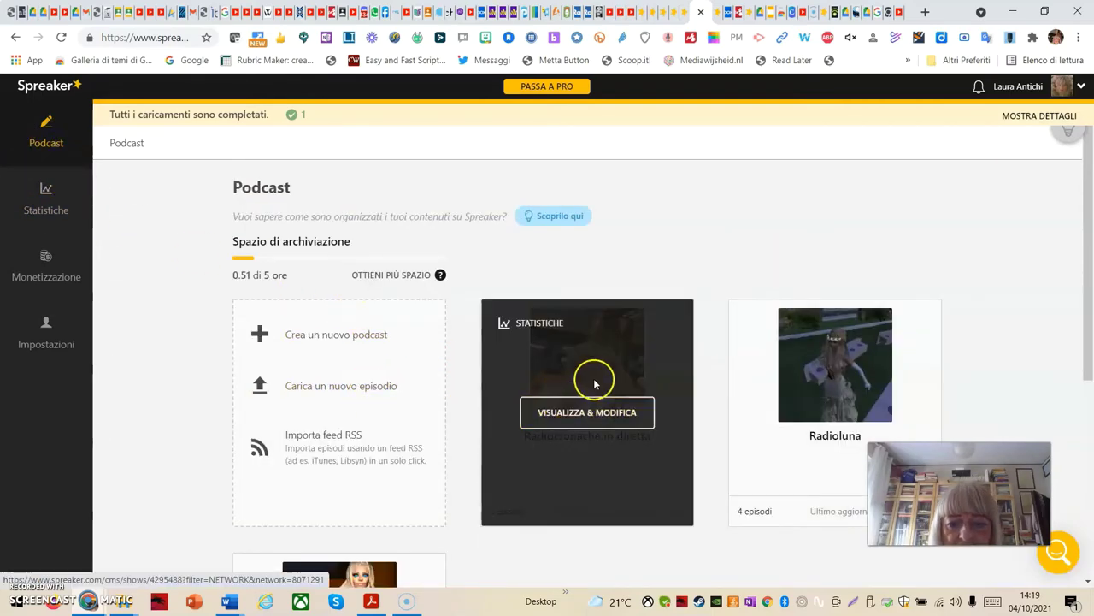
pyautogui.moveTo(837, 447)
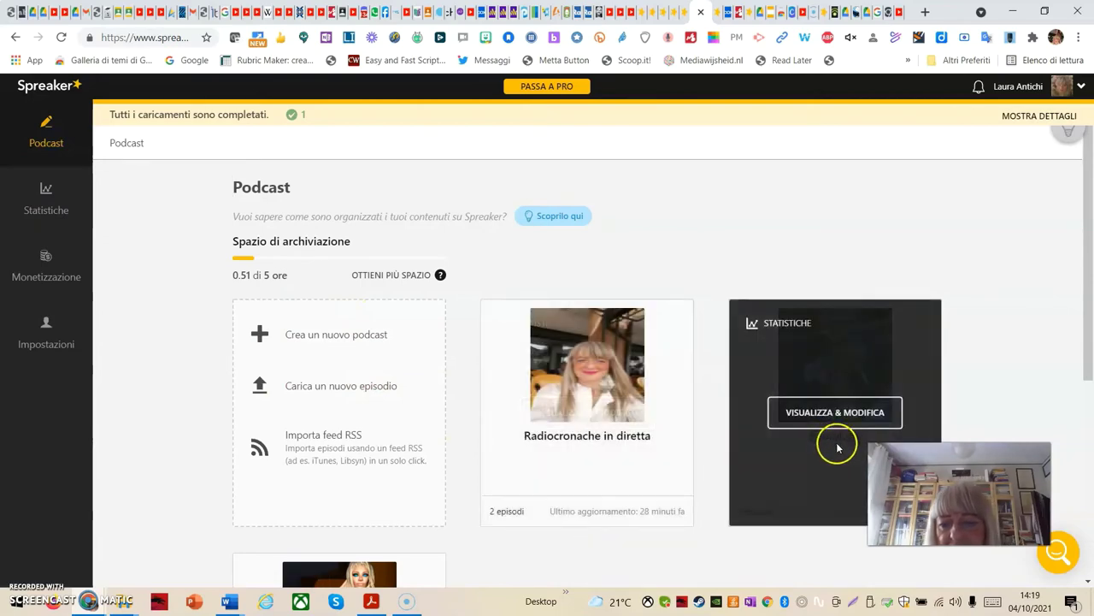
pyautogui.scroll(-3, 342, 440)
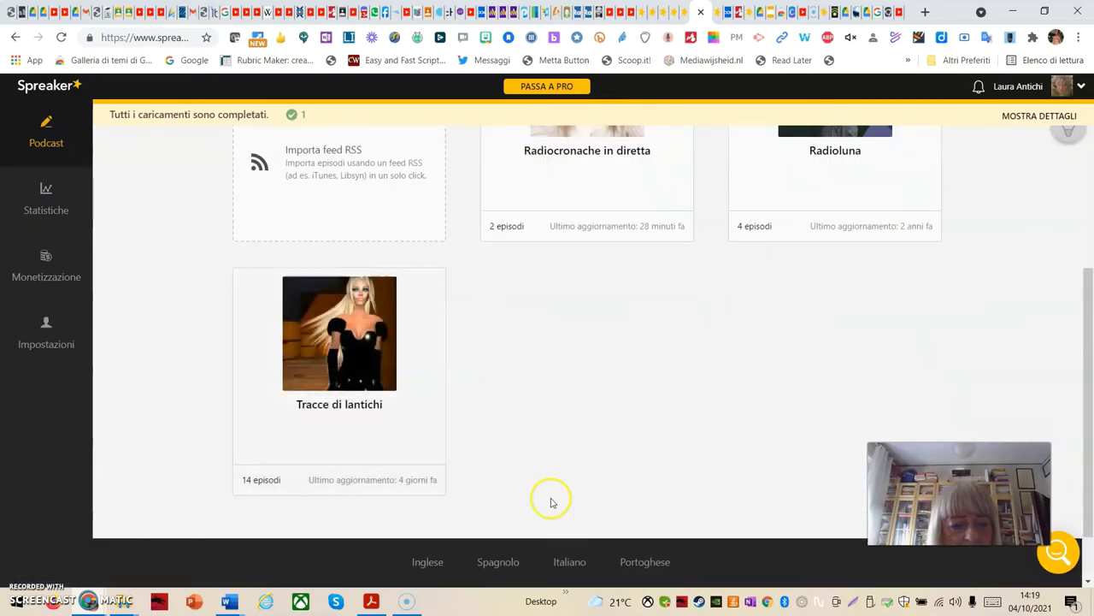
pyautogui.scroll(3, 584, 430)
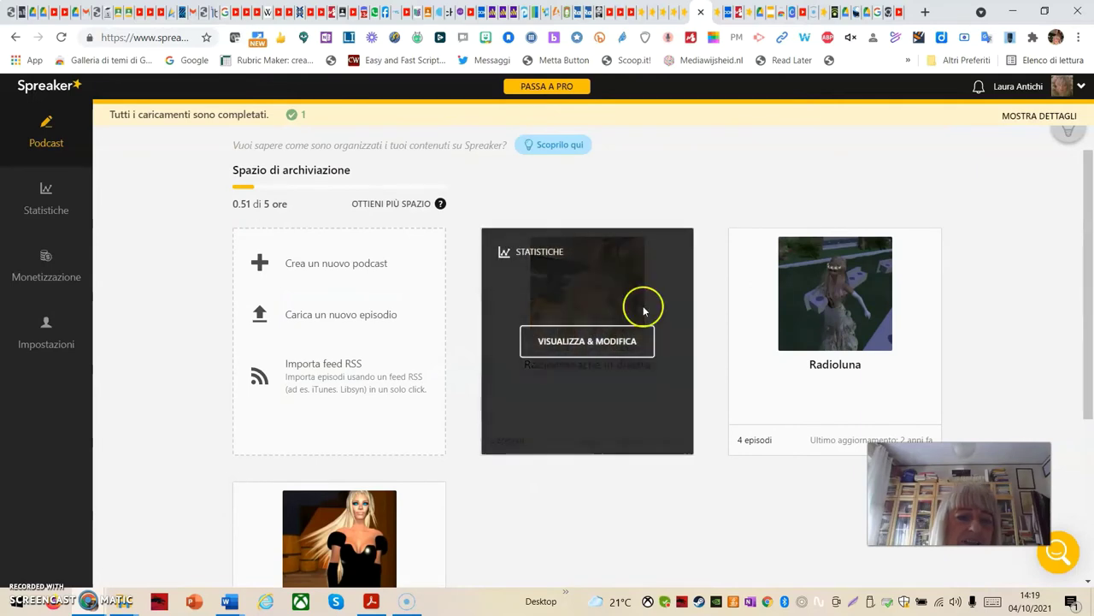
pyautogui.scroll(1, 728, 128)
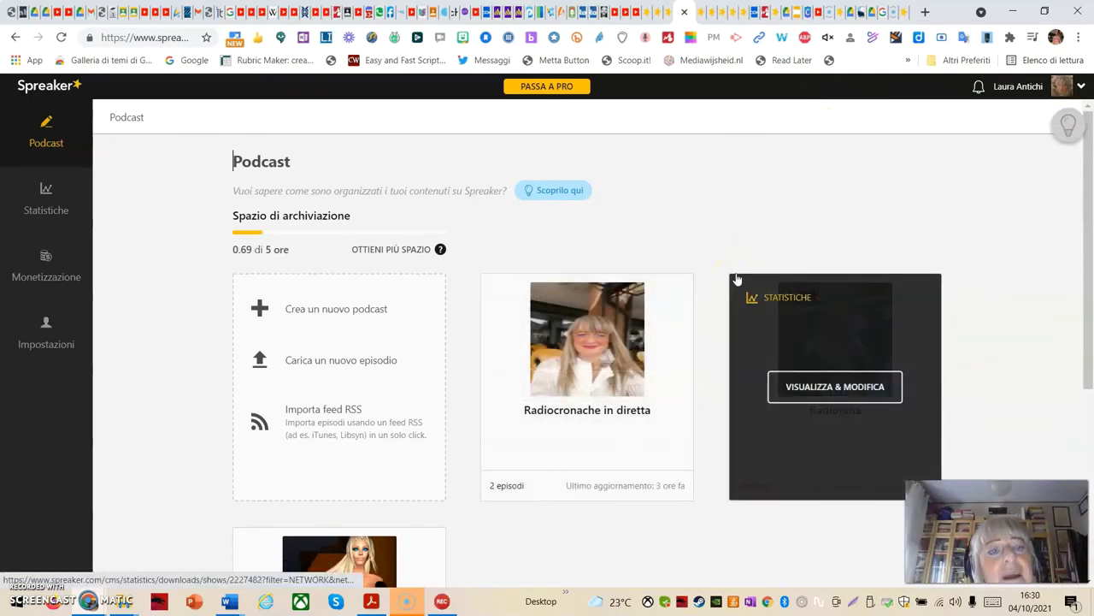
pyautogui.moveTo(602, 482)
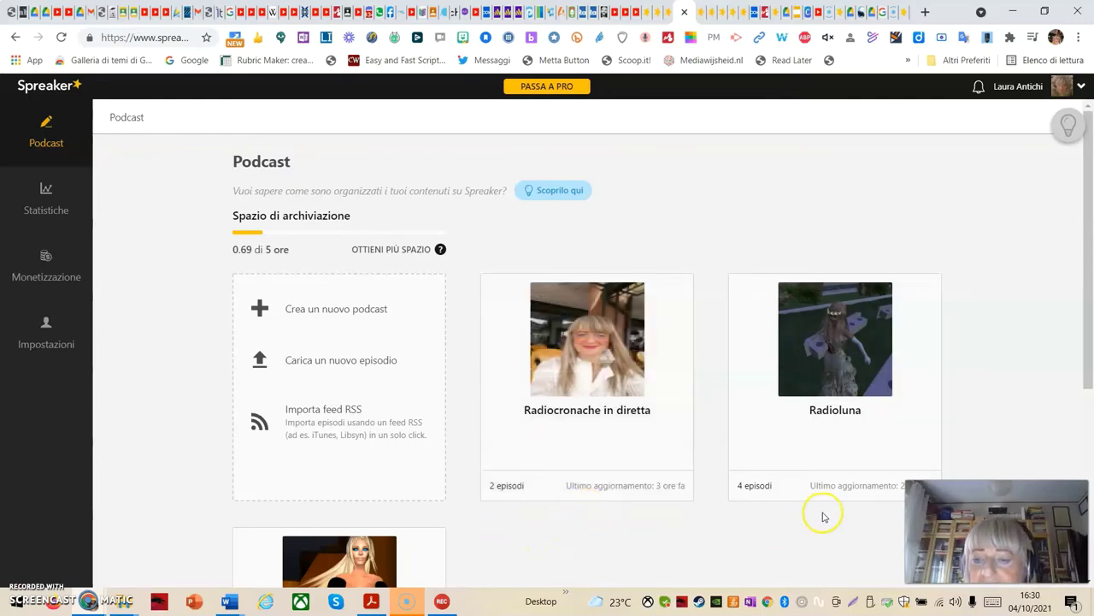
pyautogui.moveTo(884, 442)
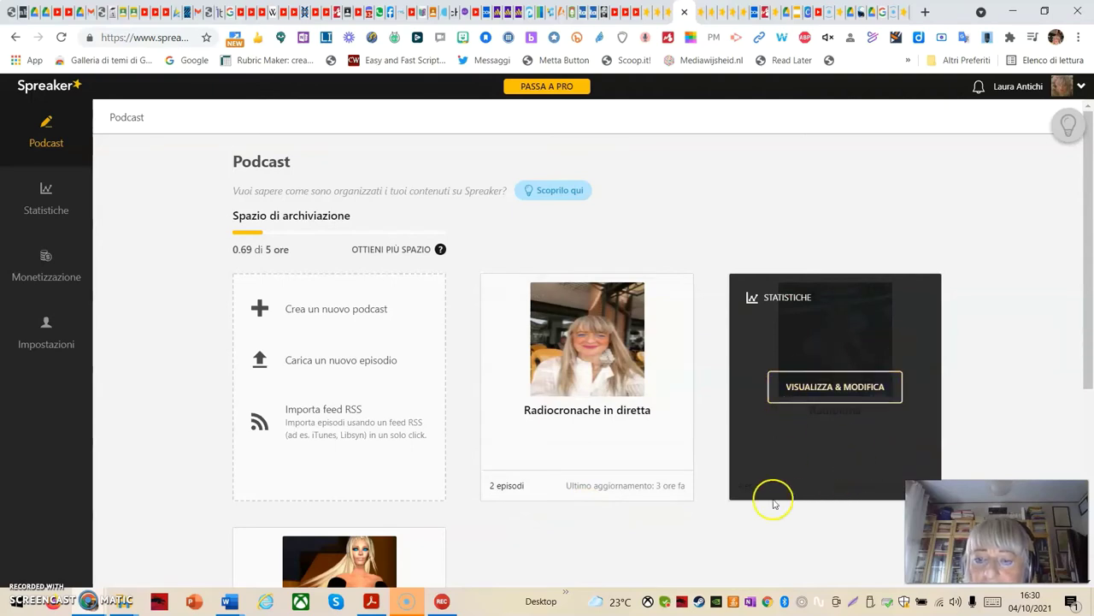
pyautogui.moveTo(770, 505)
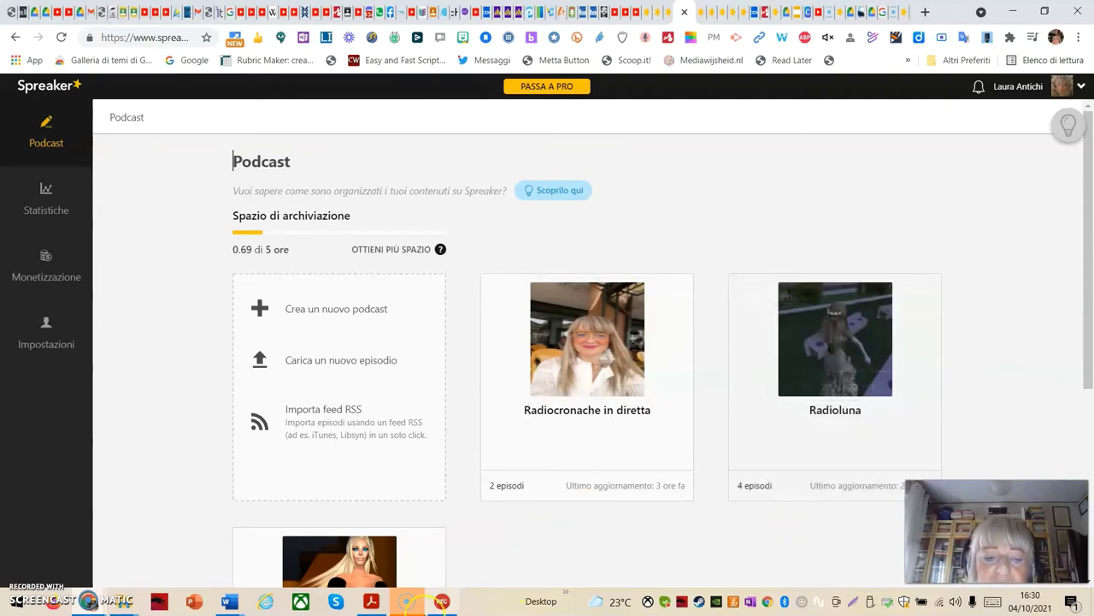
pyautogui.scroll(-4, 464, 576)
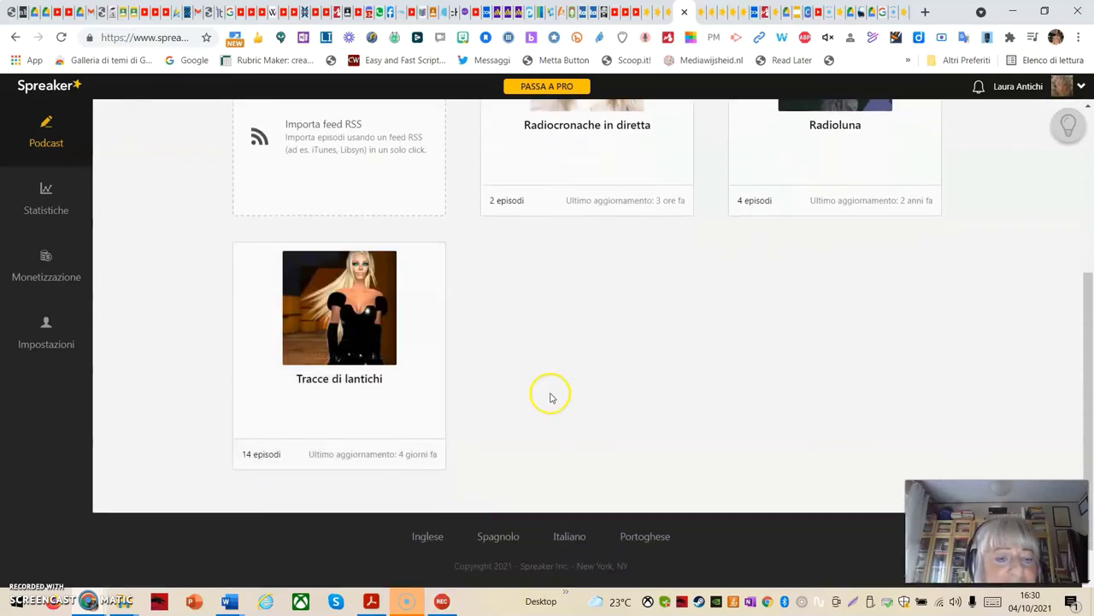
pyautogui.scroll(3, 545, 416)
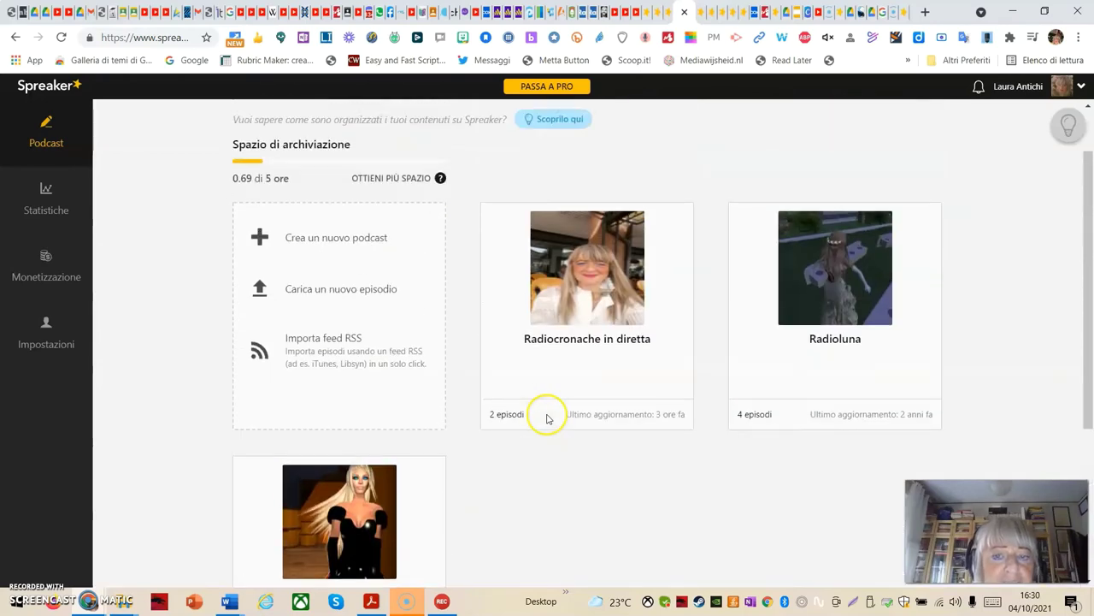
pyautogui.moveTo(560, 421)
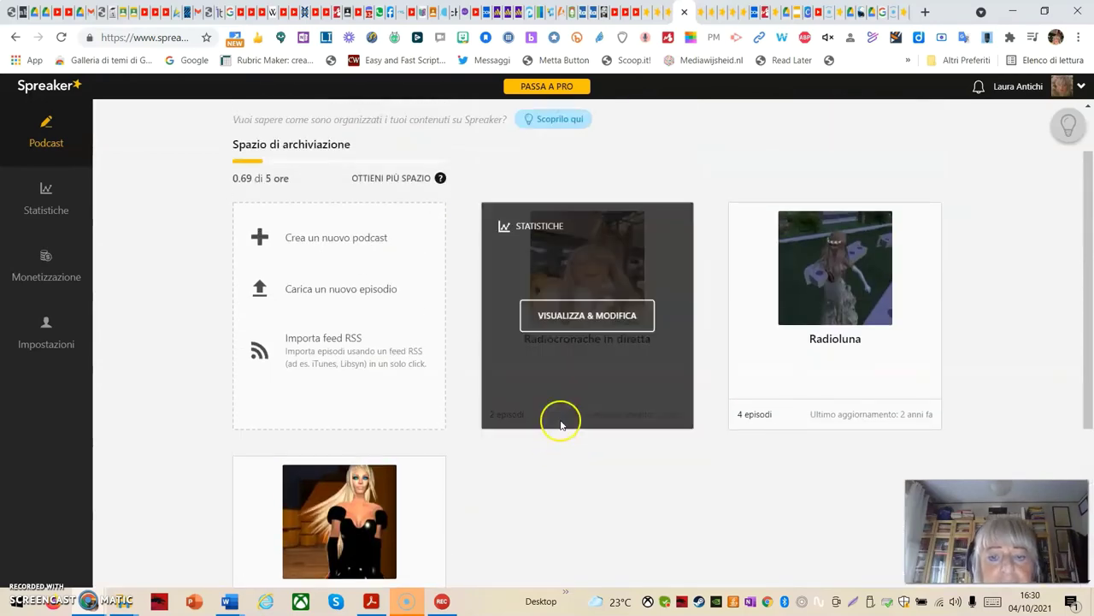
# Open the Radiocronache in diretta dashboard, copy Potlatch's link, then choose to view it from Azioni
pyautogui.click(580, 326)
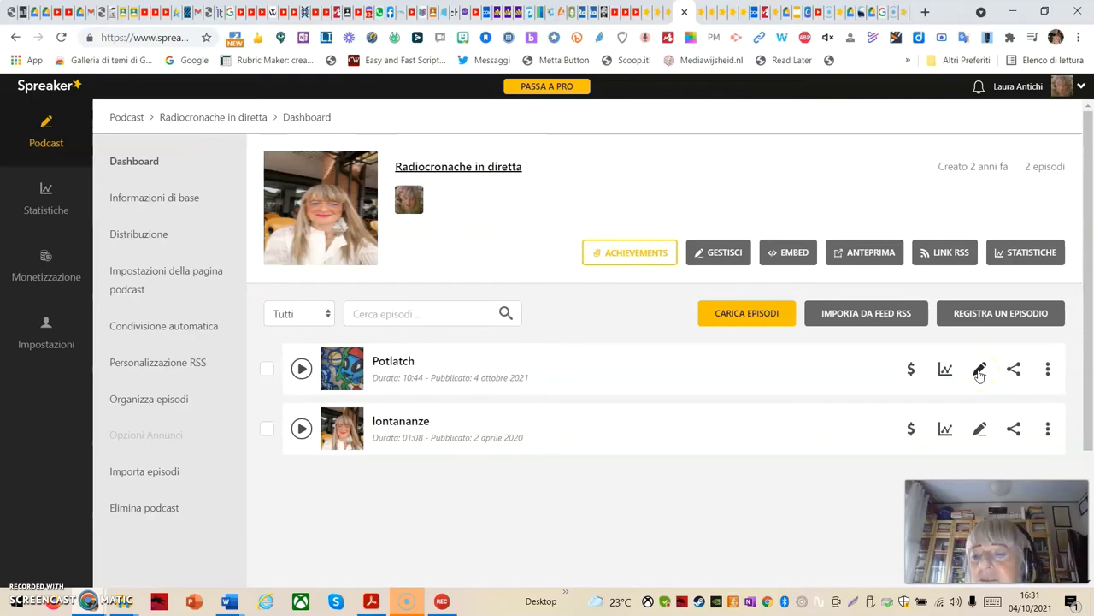
pyautogui.click(1017, 373)
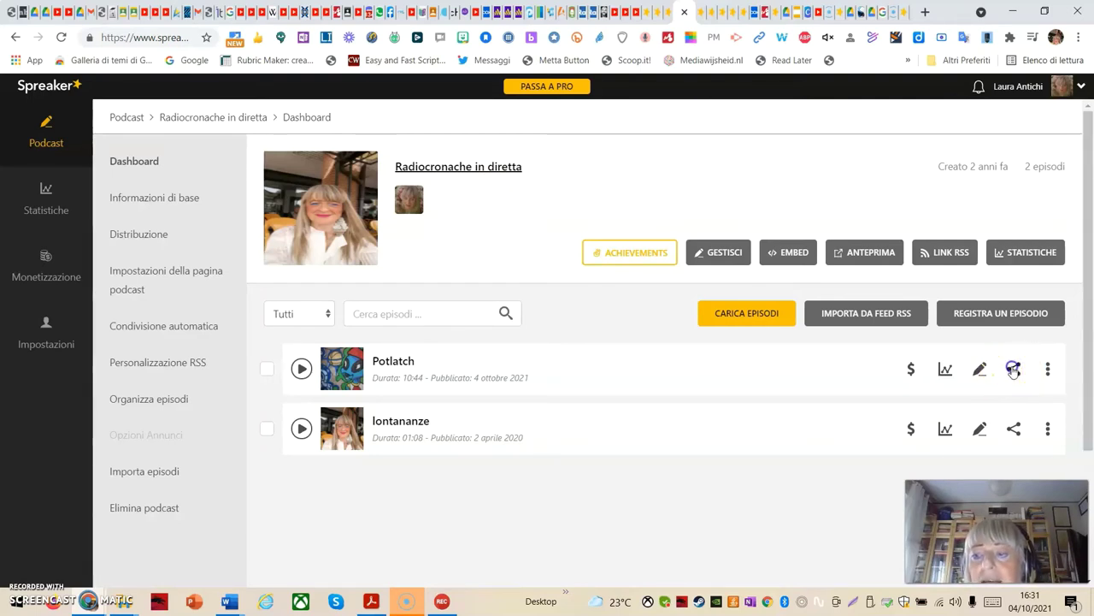
pyautogui.click(1014, 371)
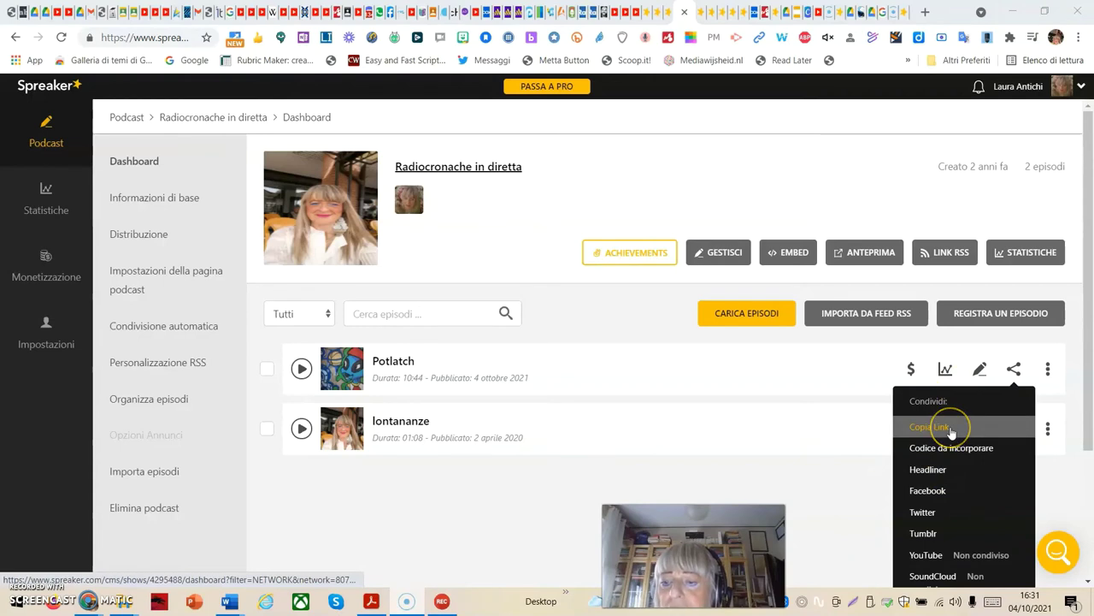
pyautogui.click(956, 453)
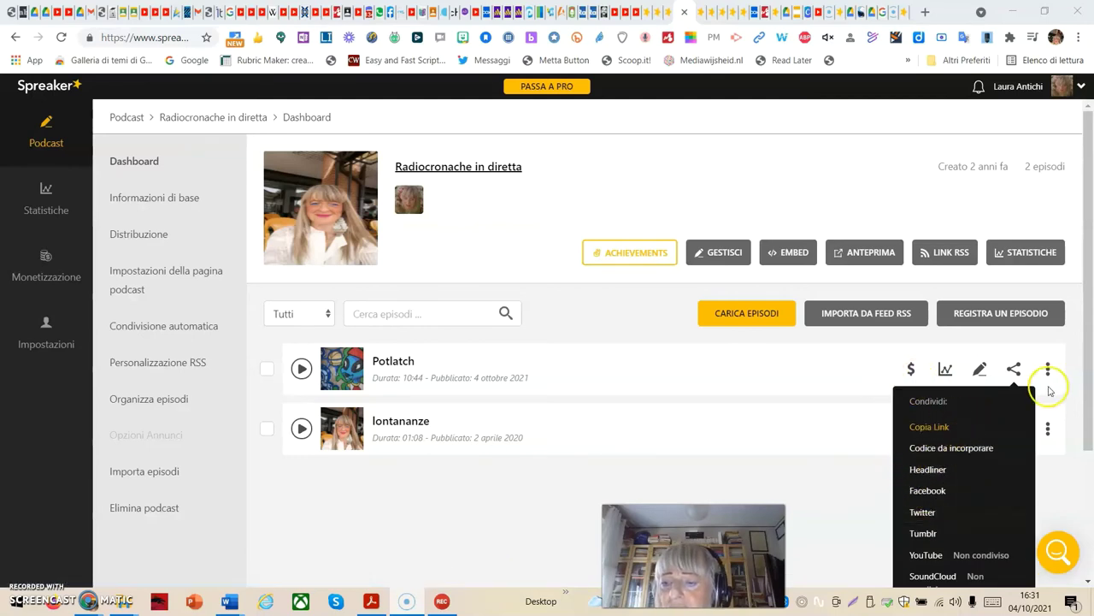
pyautogui.click(1071, 371)
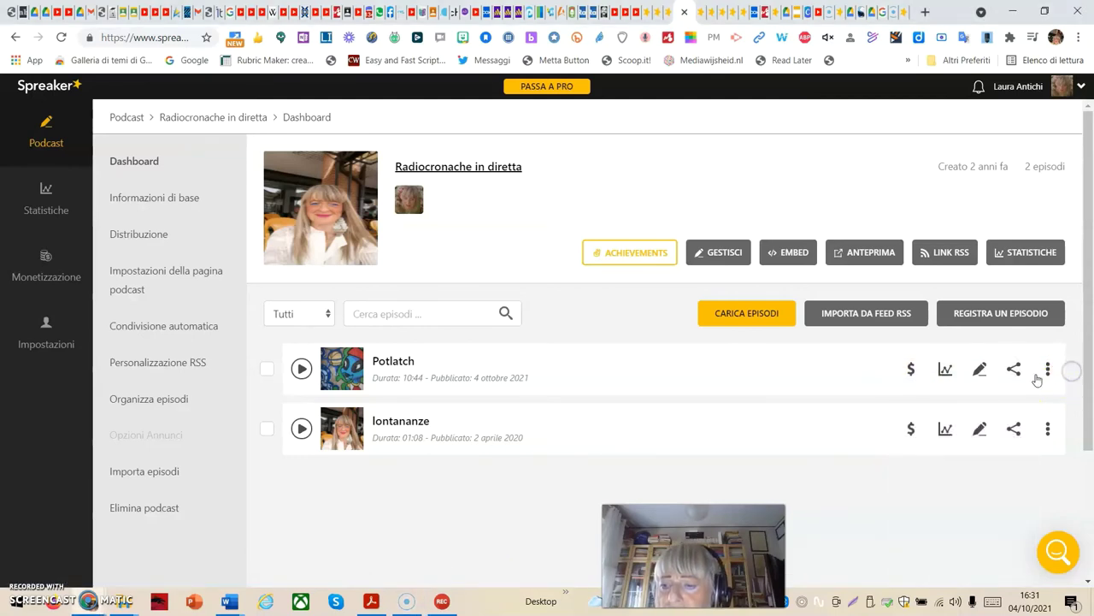
pyautogui.click(1049, 370)
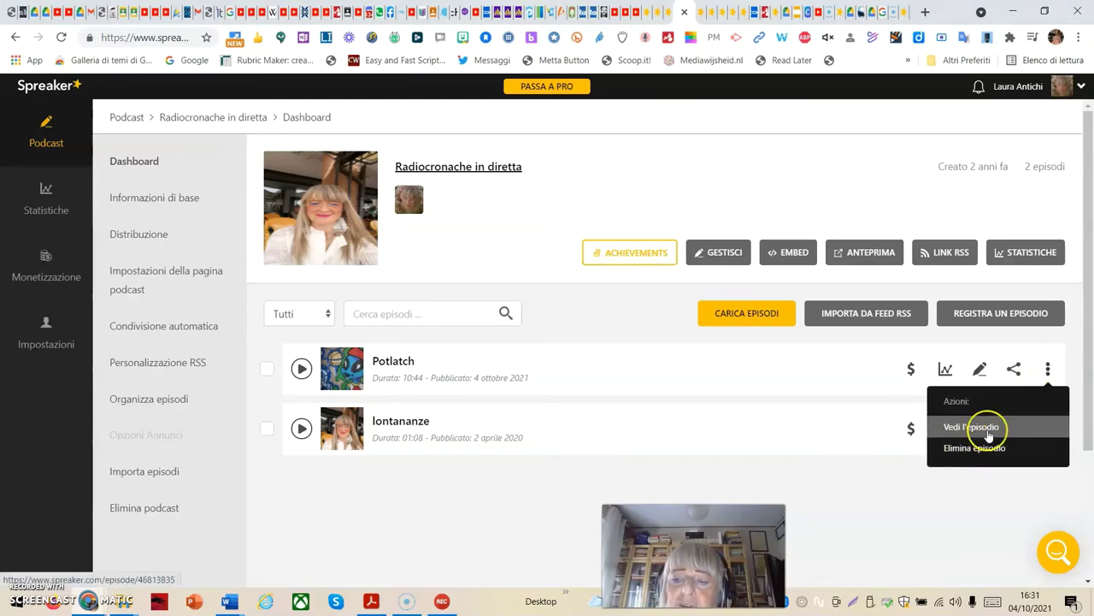
pyautogui.click(986, 460)
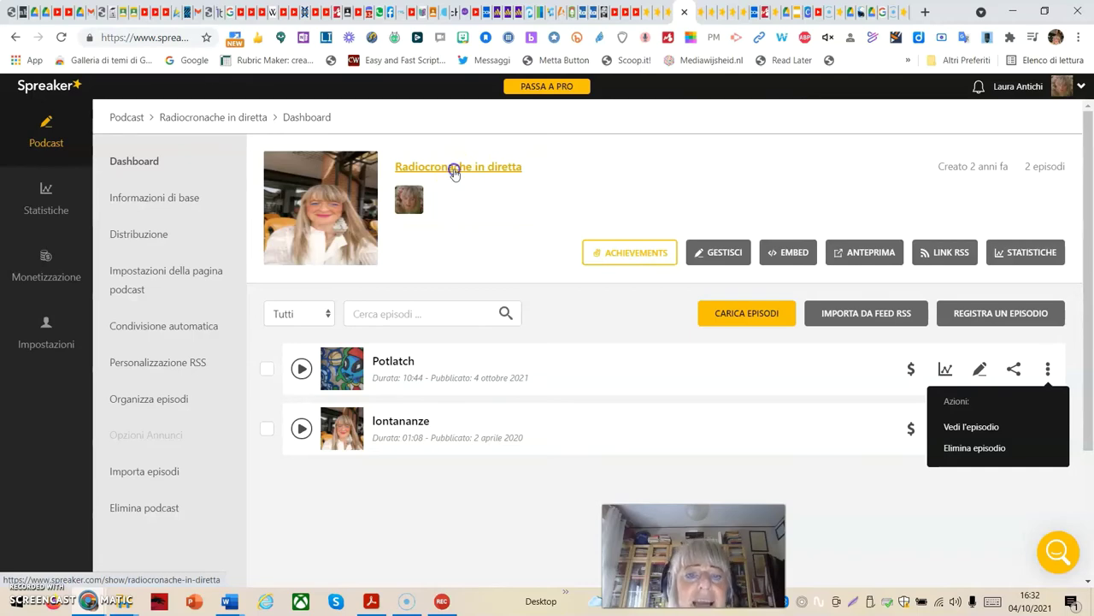
# Open the public Radiocronache in diretta page and scroll through its content
pyautogui.click(454, 170)
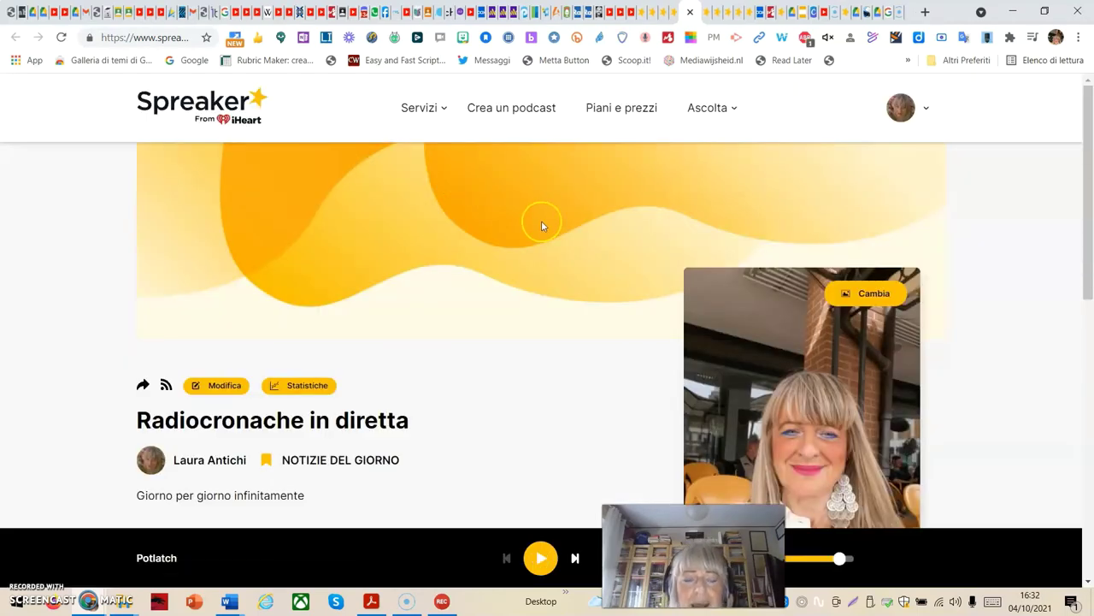
pyautogui.scroll(-2, 897, 323)
pyautogui.scroll(2, 904, 319)
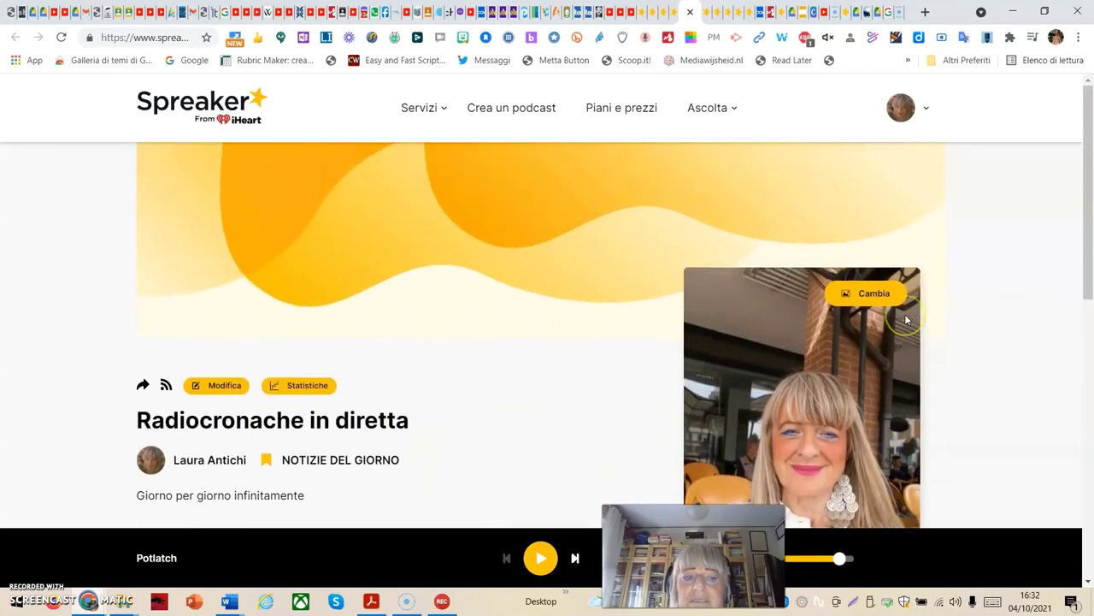
pyautogui.scroll(-1, 905, 317)
pyautogui.scroll(1, 904, 316)
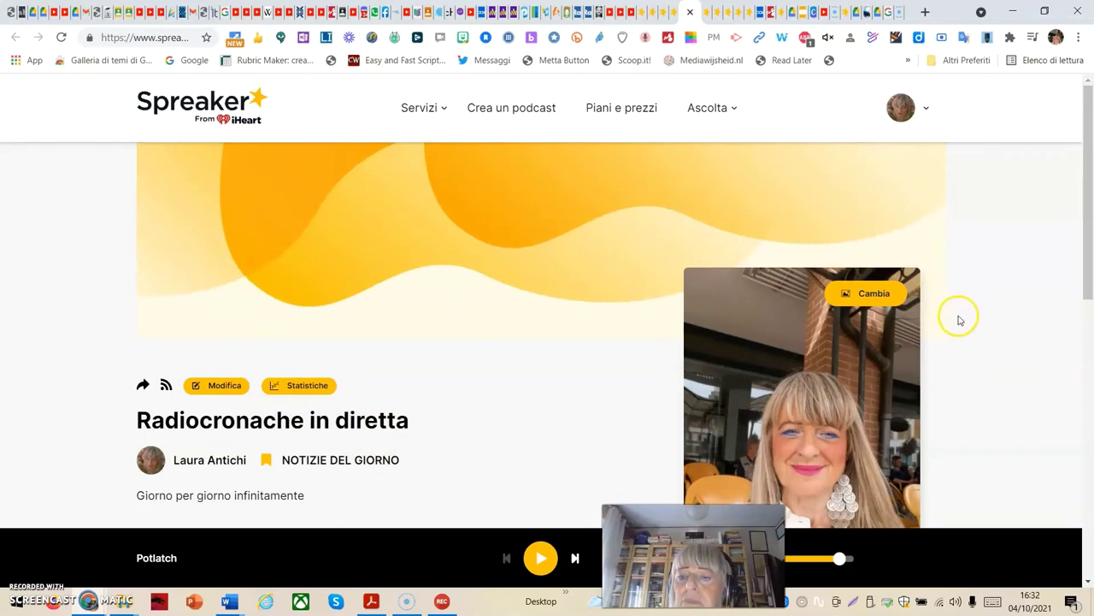
pyautogui.scroll(-3, 962, 314)
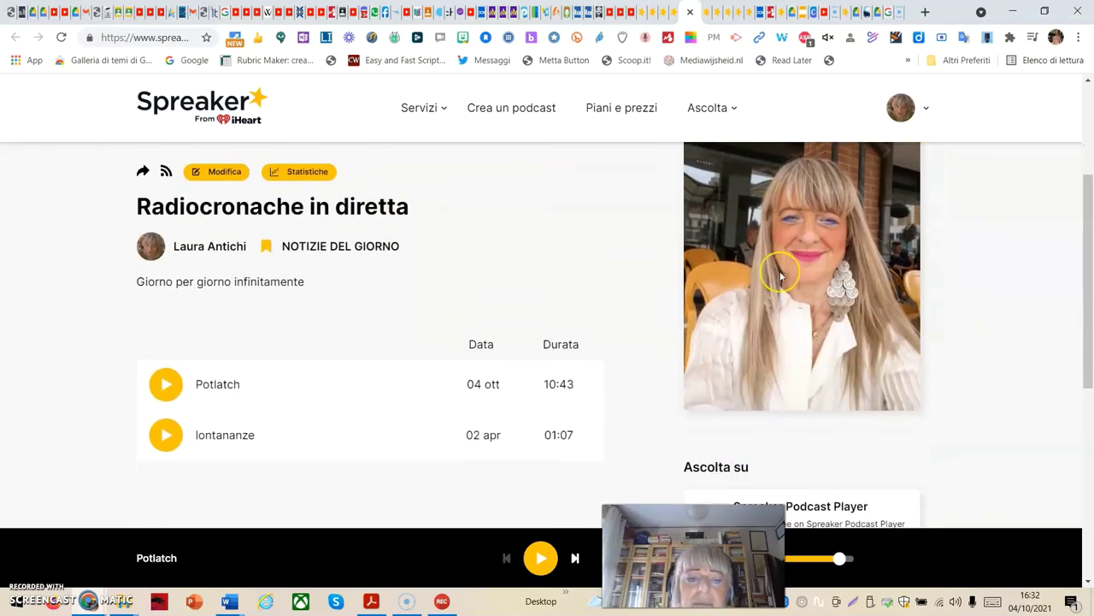
pyautogui.scroll(-1, 792, 300)
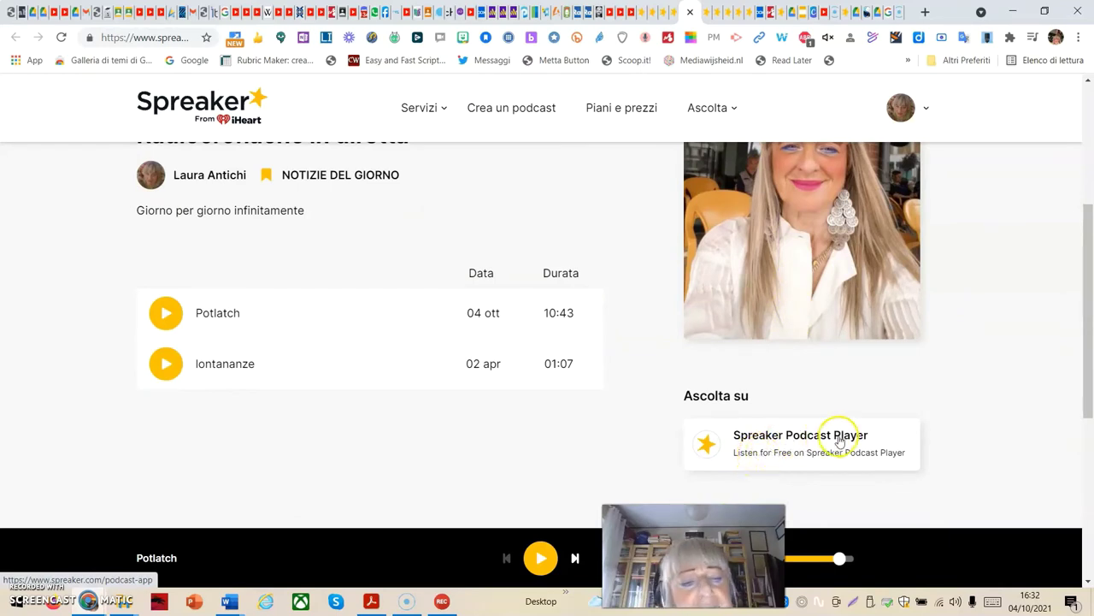
pyautogui.scroll(2, 359, 267)
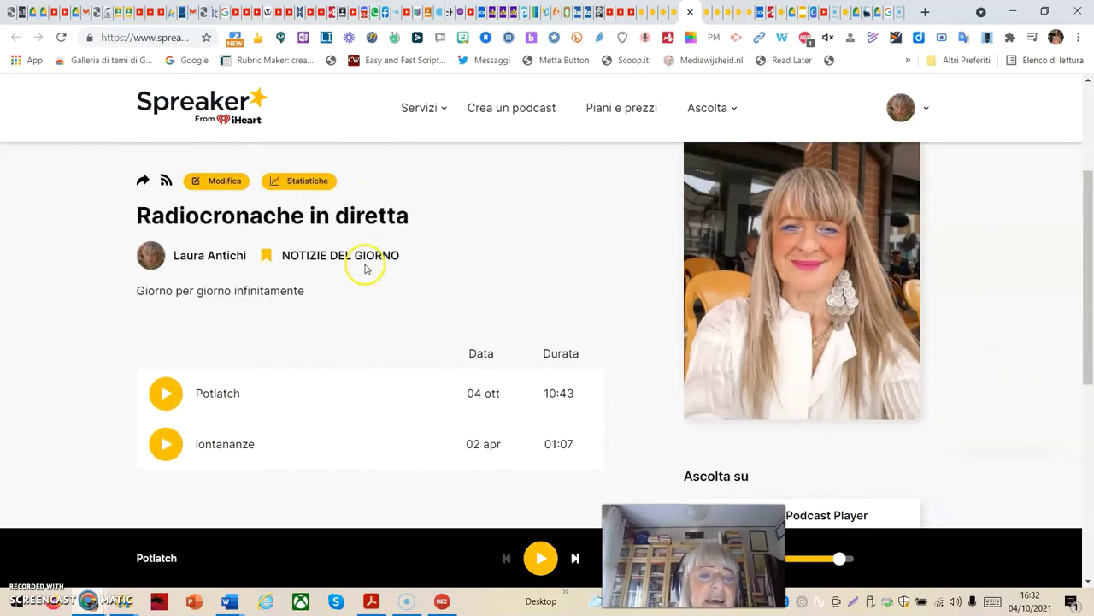
pyautogui.scroll(2, 366, 271)
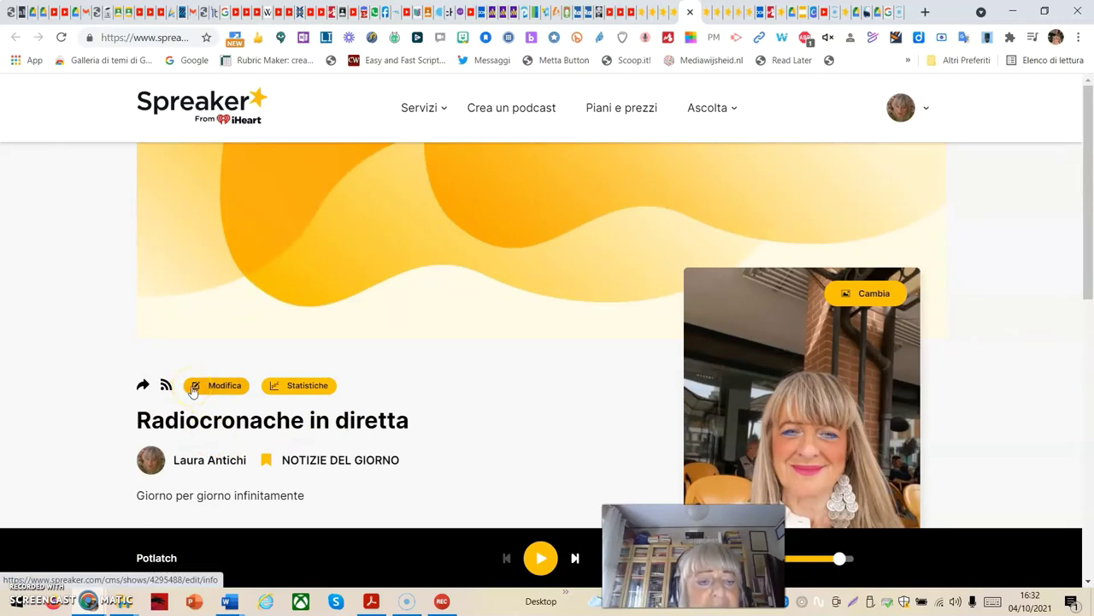
# Open the podcast's Modifica settings in a new tab, return to the public page and copy the podcast link
pyautogui.click(214, 387)
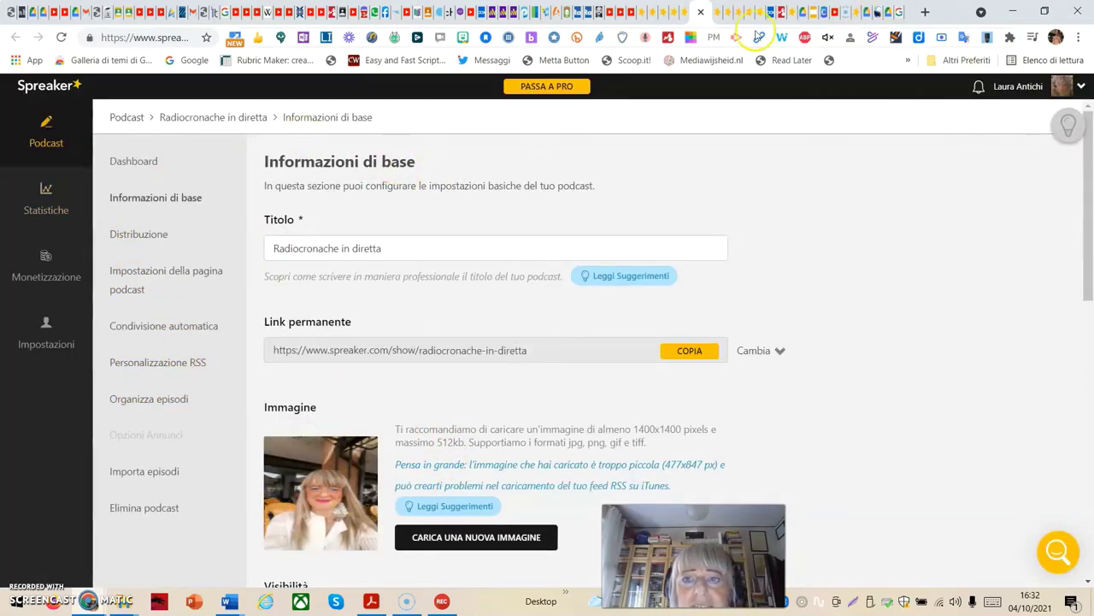
pyautogui.click(686, 11)
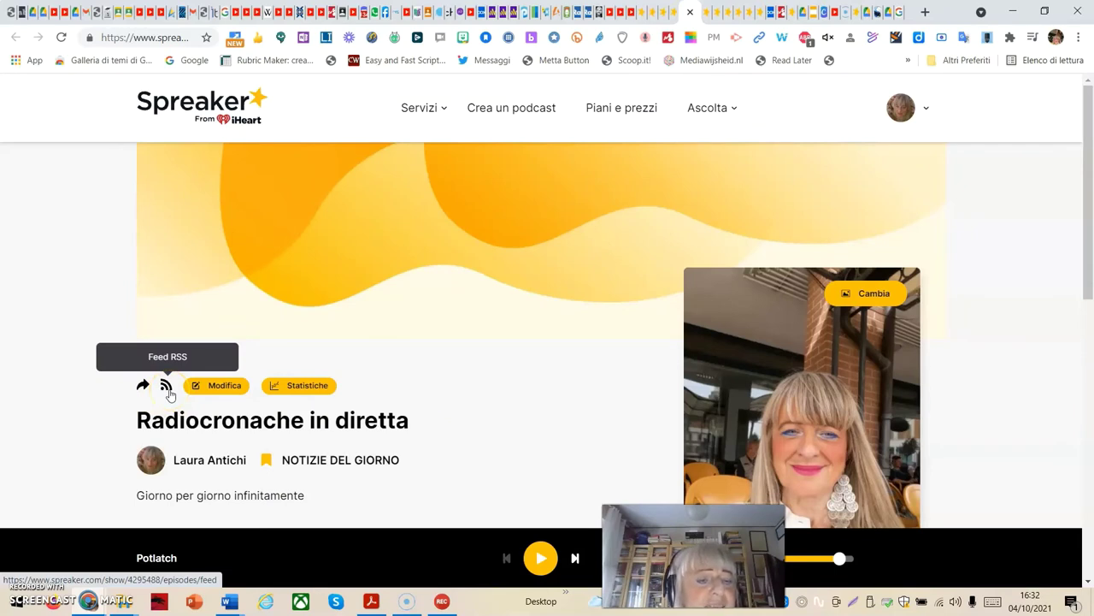
pyautogui.click(143, 386)
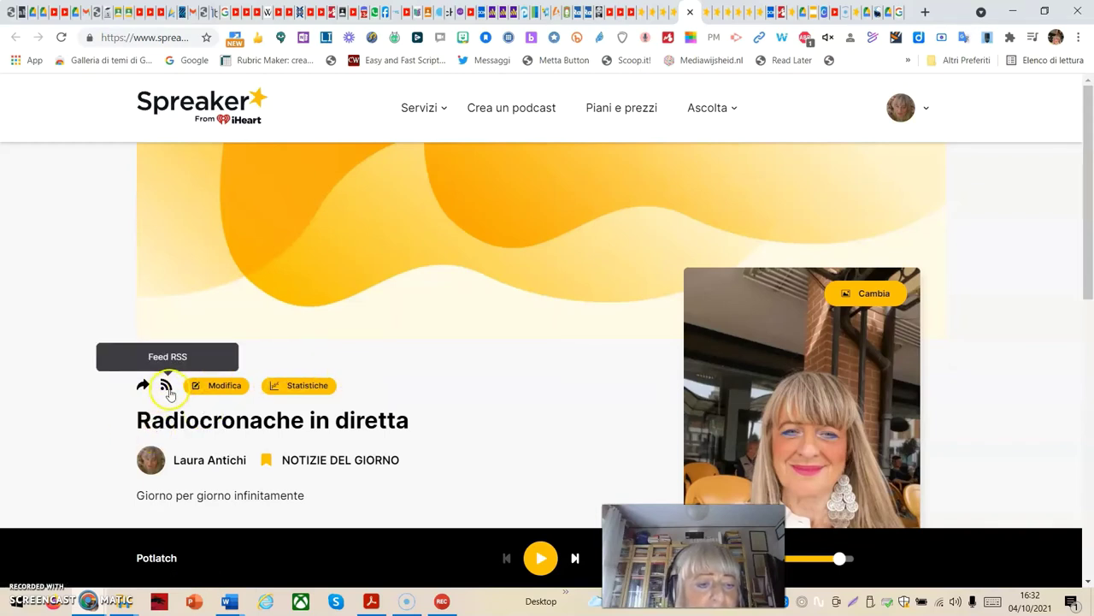
pyautogui.click(142, 386)
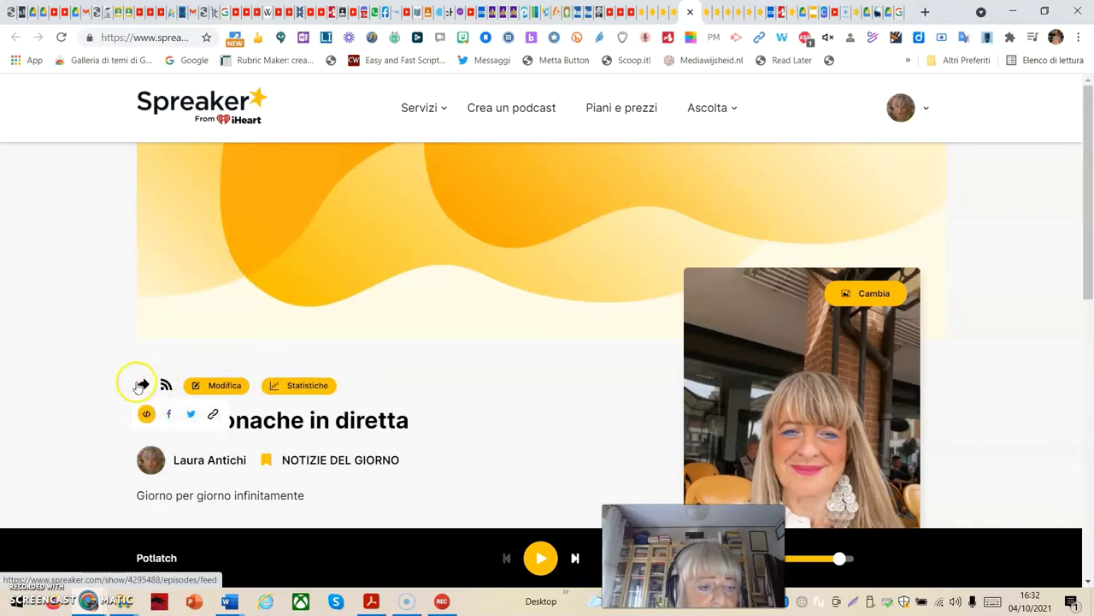
pyautogui.click(142, 386)
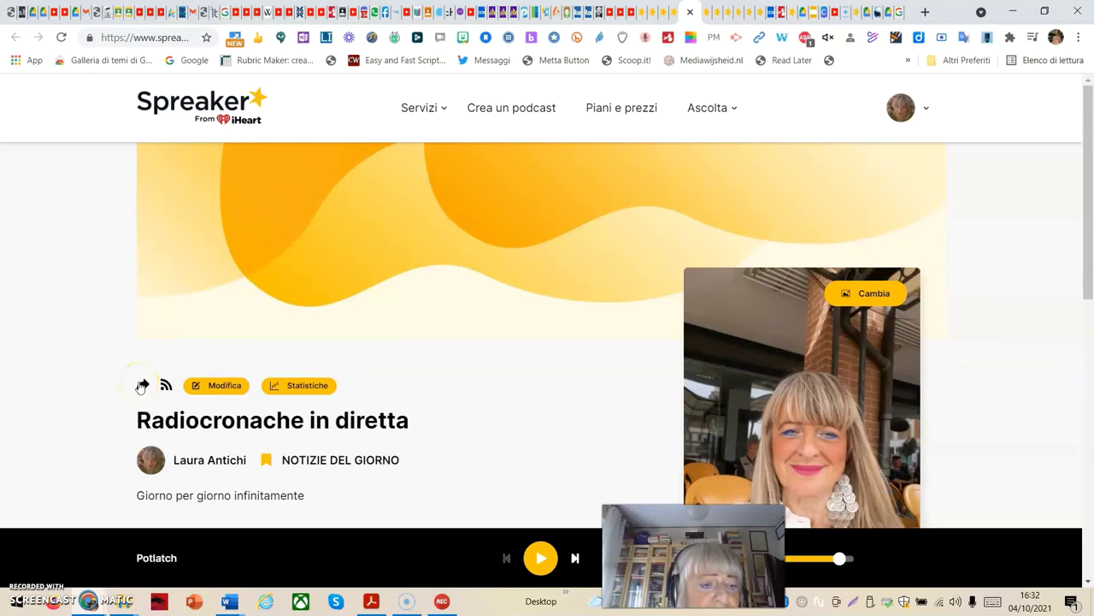
pyautogui.click(144, 386)
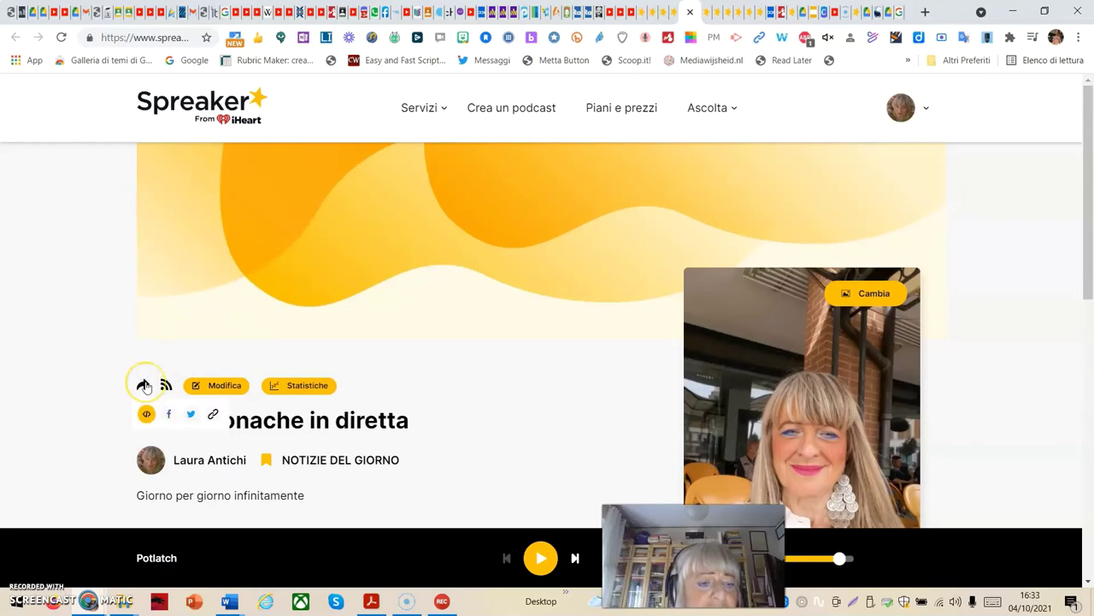
pyautogui.click(144, 387)
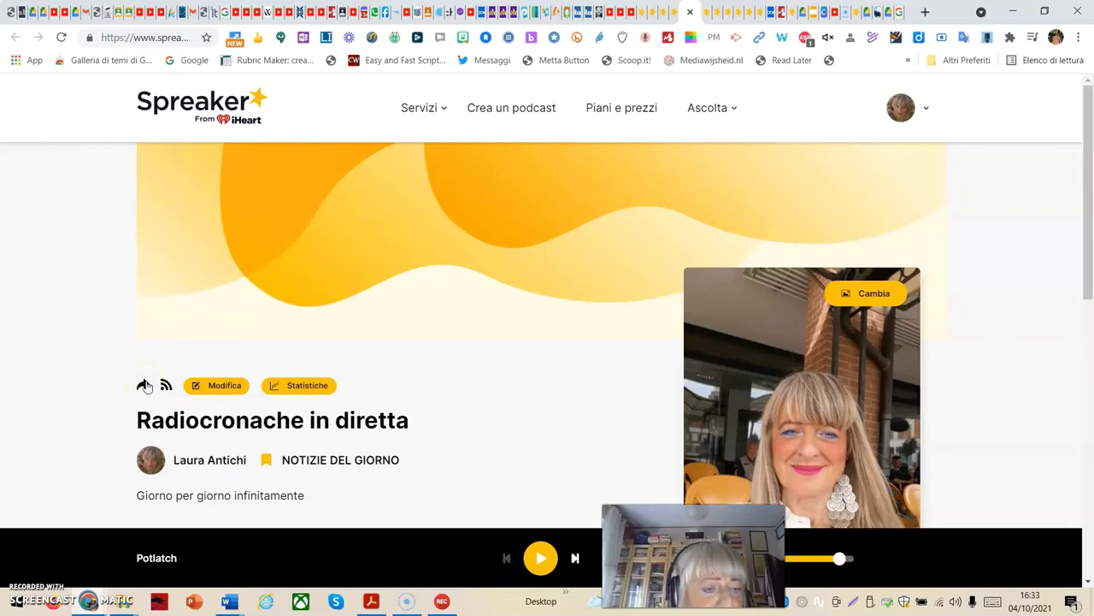
pyautogui.click(143, 386)
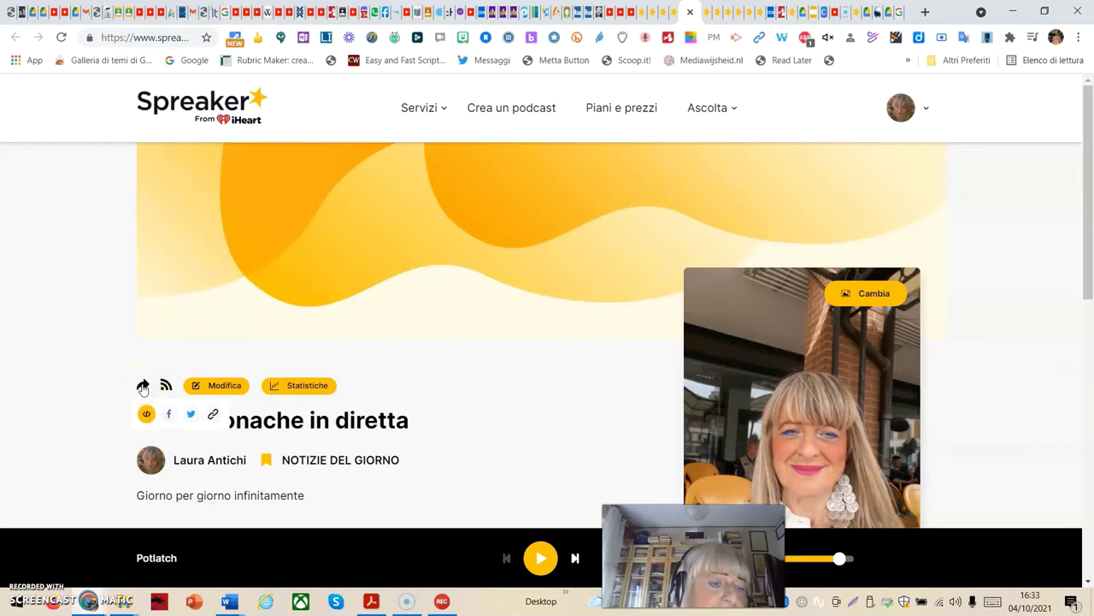
pyautogui.click(144, 386)
pyautogui.click(147, 386)
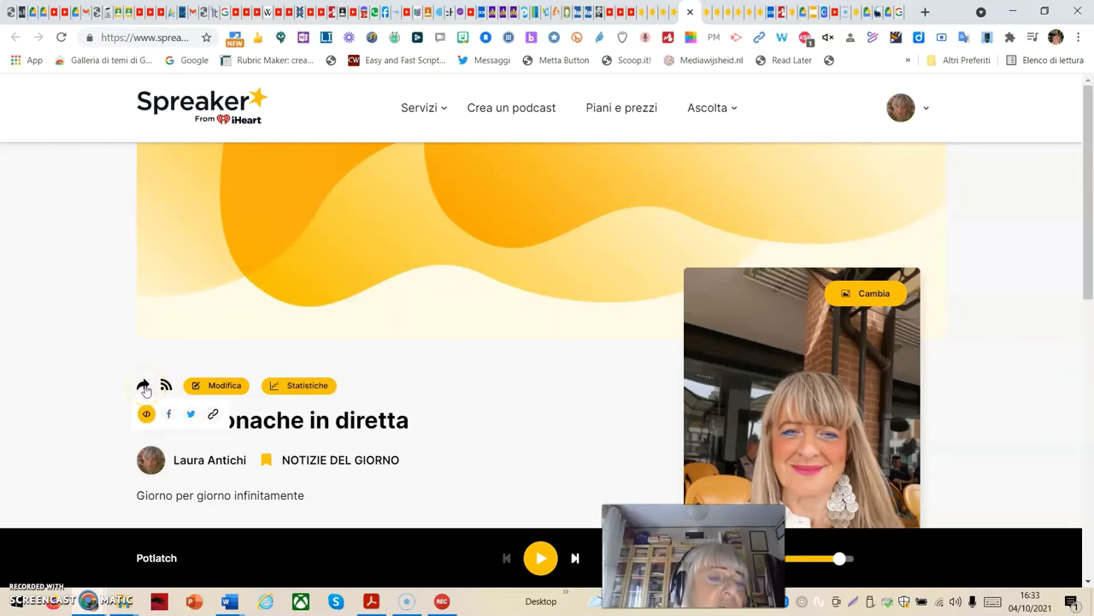
pyautogui.click(144, 387)
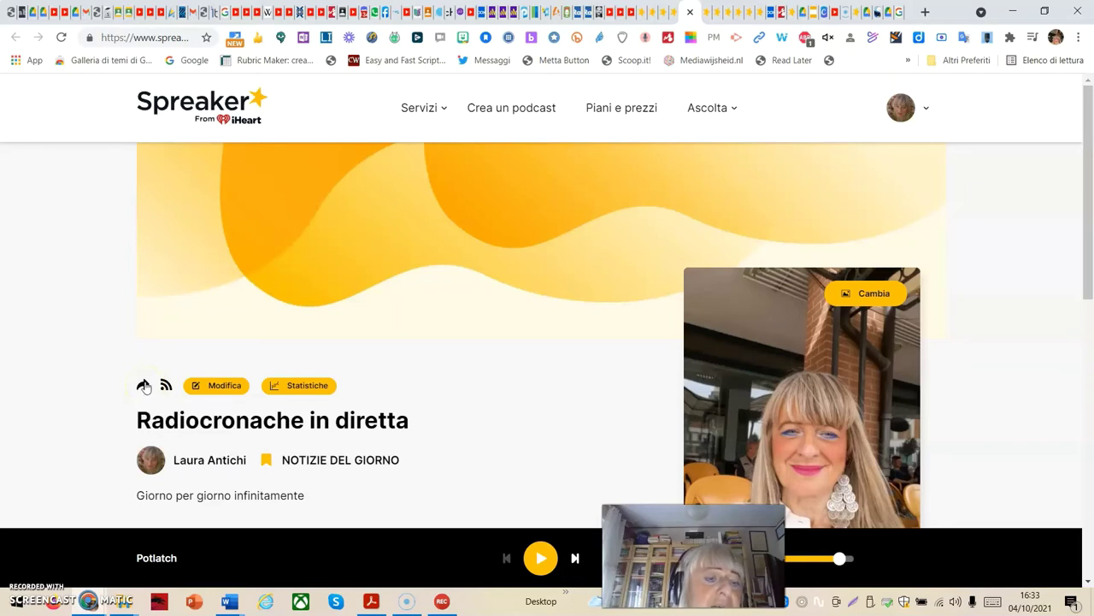
pyautogui.click(144, 386)
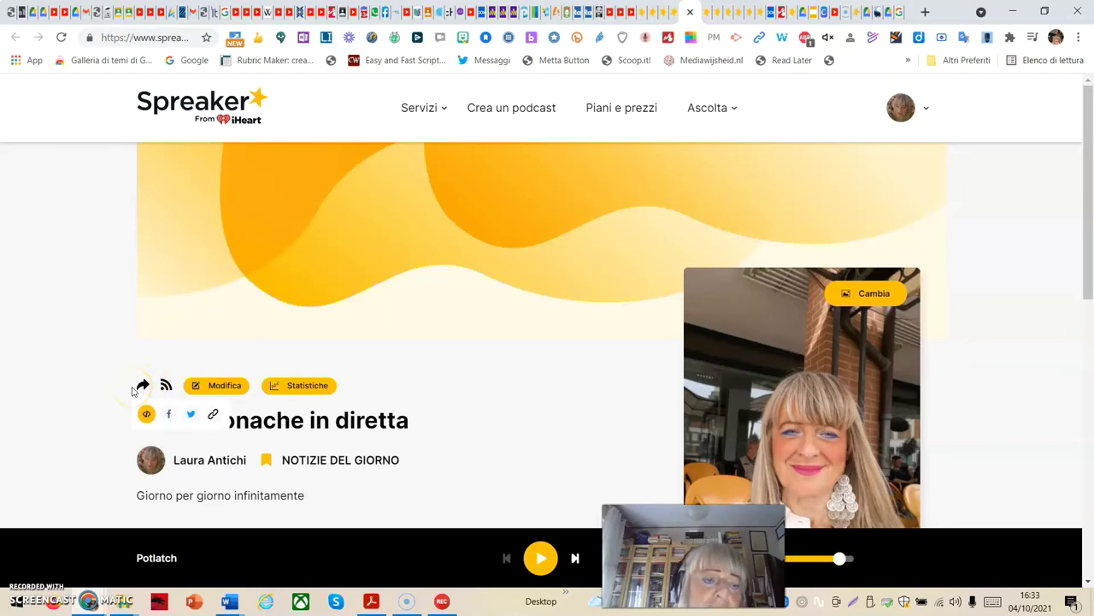
pyautogui.click(137, 389)
pyautogui.click(143, 386)
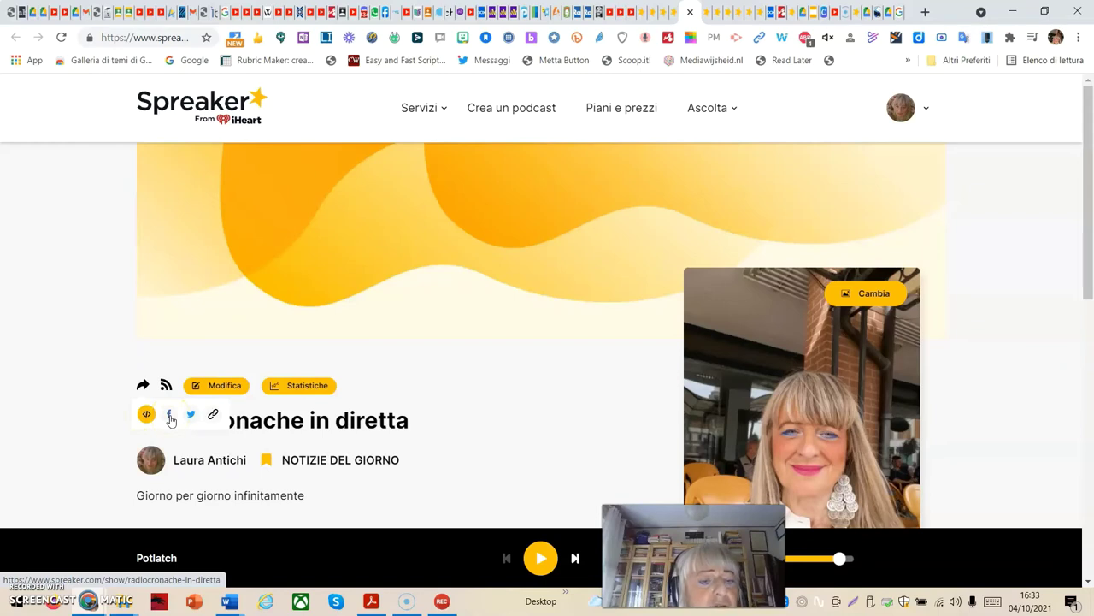
pyautogui.click(214, 416)
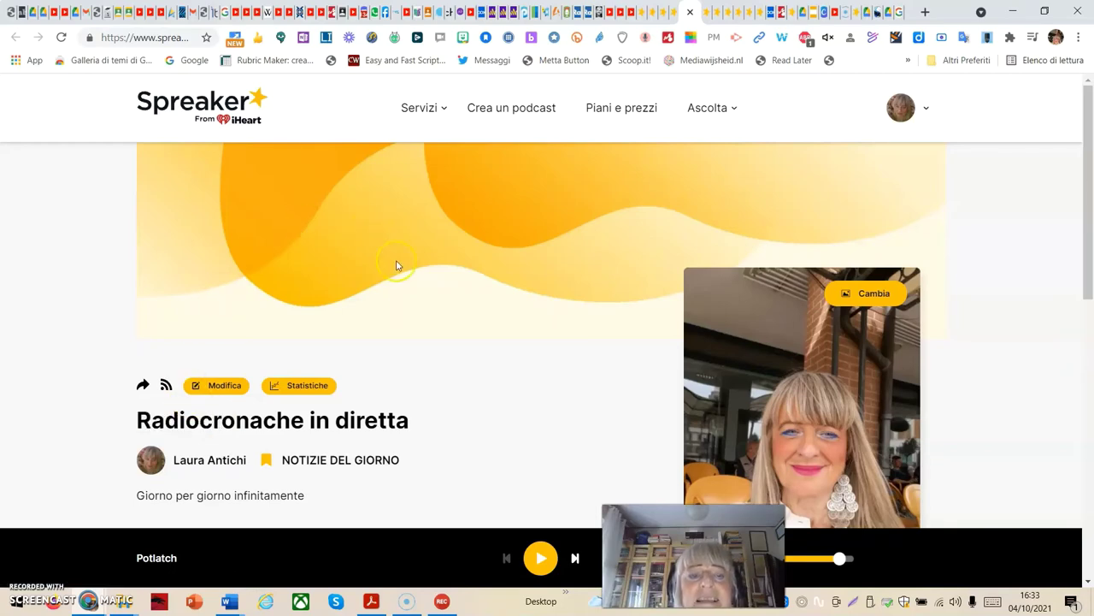
pyautogui.scroll(-3, 395, 273)
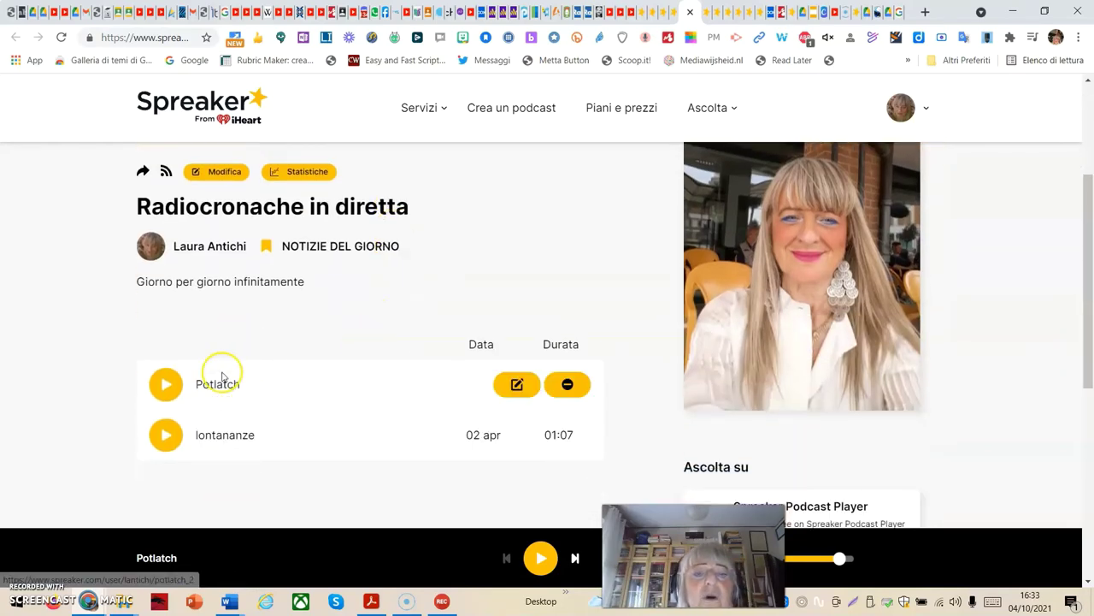
pyautogui.scroll(3, 553, 297)
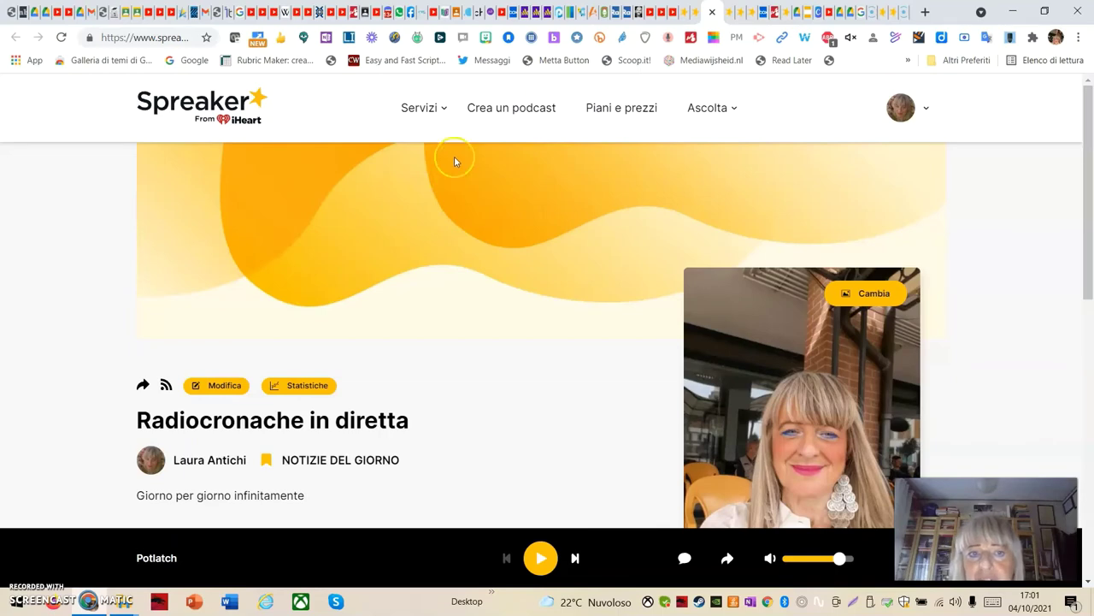
# Go from the home page via Servizi to App di registrazione and cancel the Spreaker Studio installer download
pyautogui.click(205, 115)
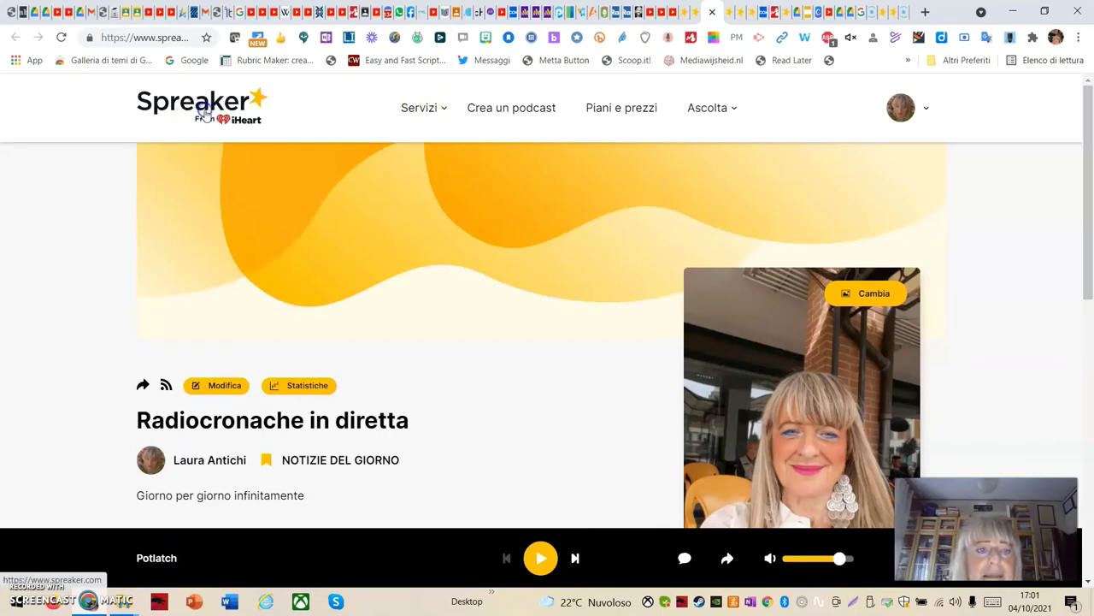
pyautogui.click(444, 114)
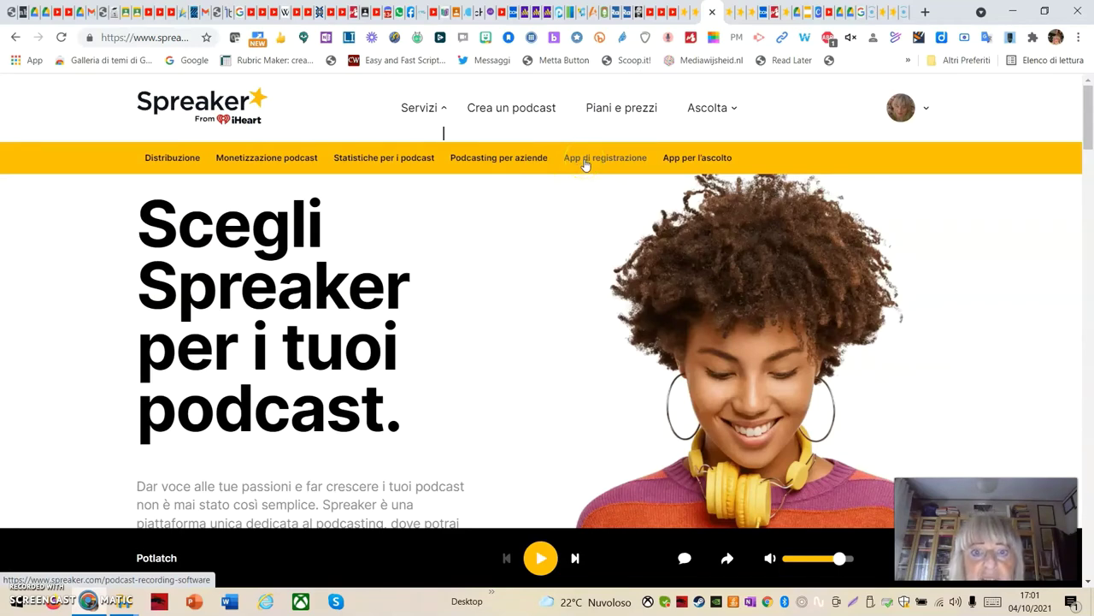
pyautogui.click(584, 163)
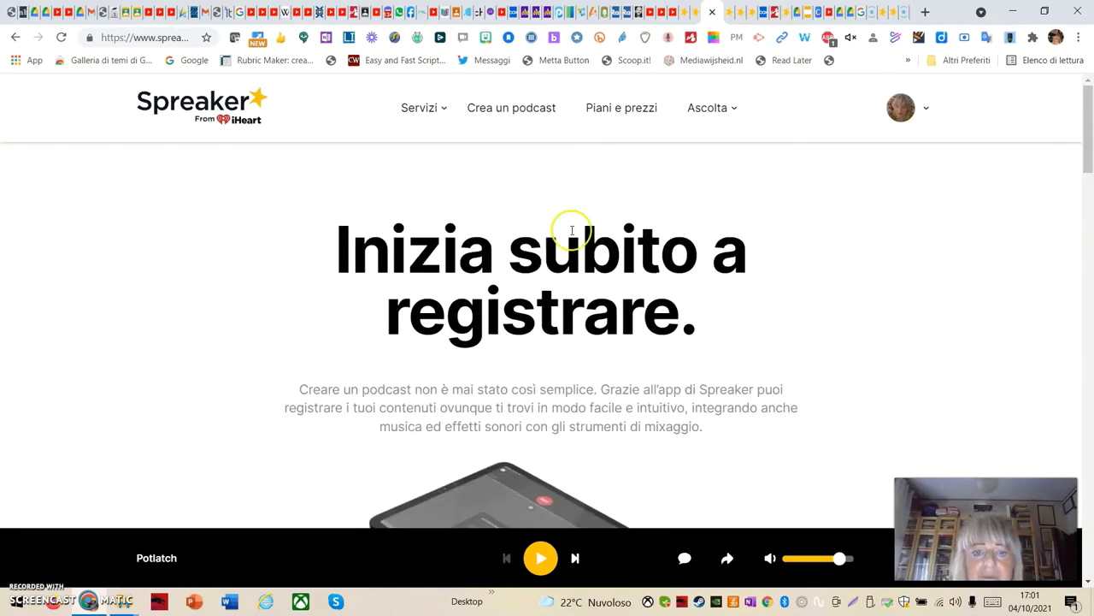
pyautogui.scroll(-1, 573, 231)
pyautogui.scroll(-2, 578, 235)
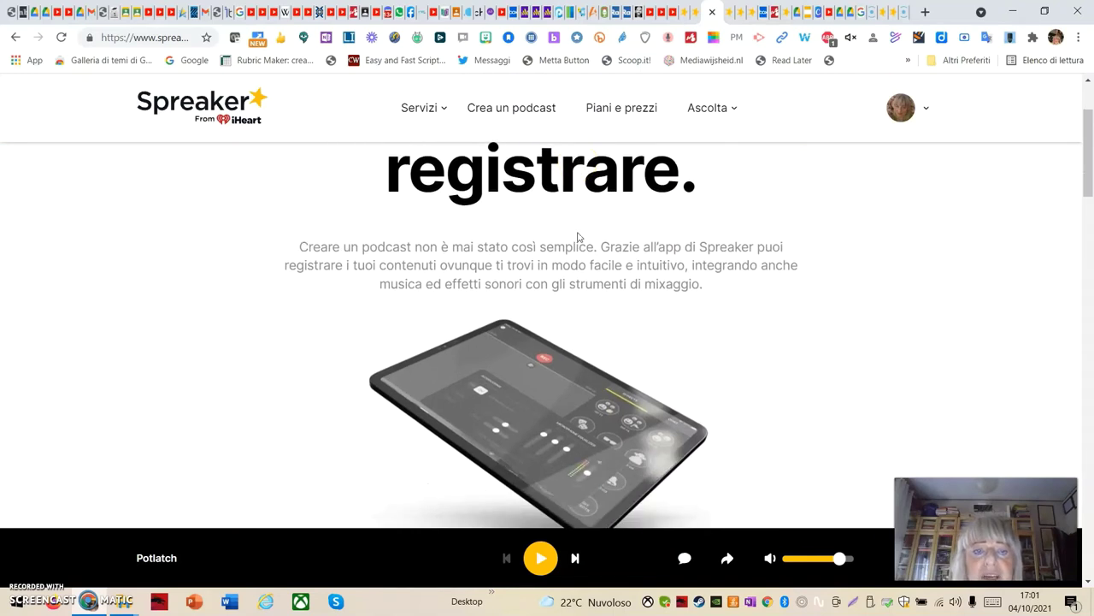
pyautogui.scroll(-1, 541, 368)
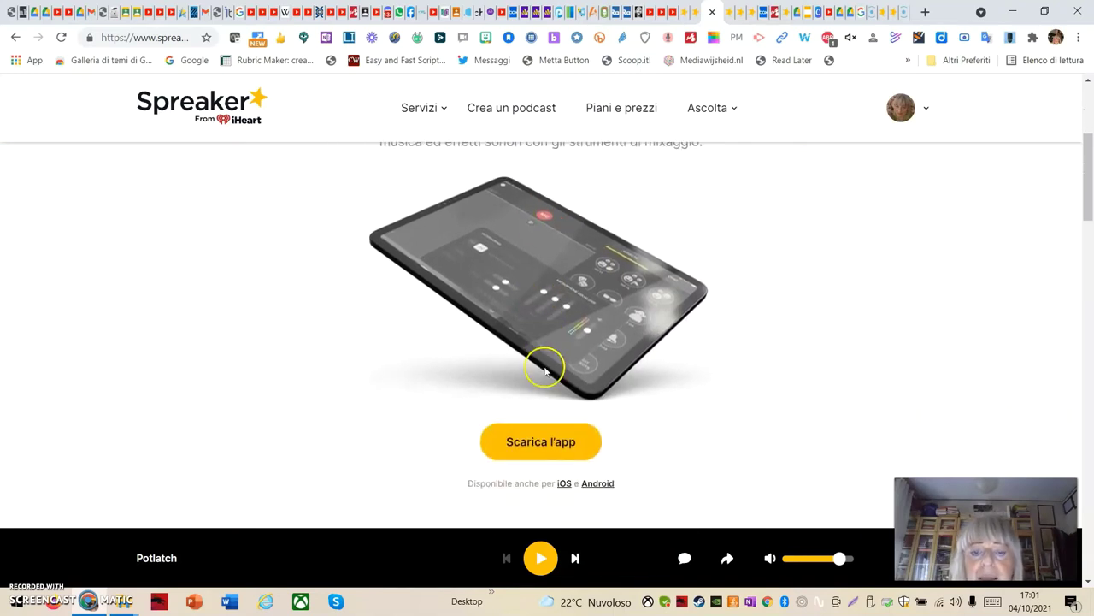
pyautogui.click(572, 449)
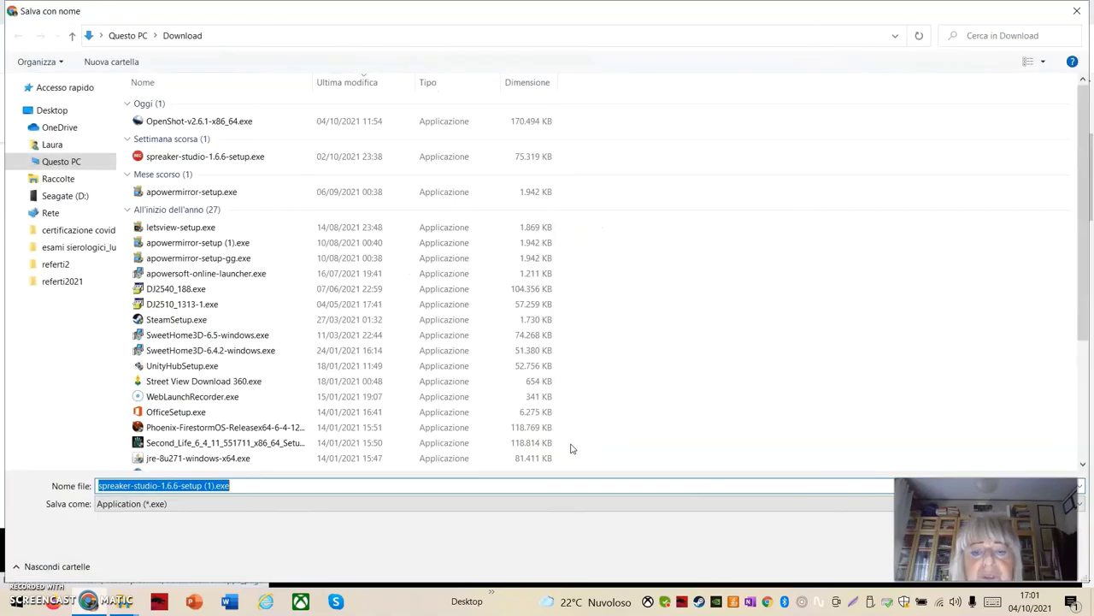
pyautogui.click(1079, 12)
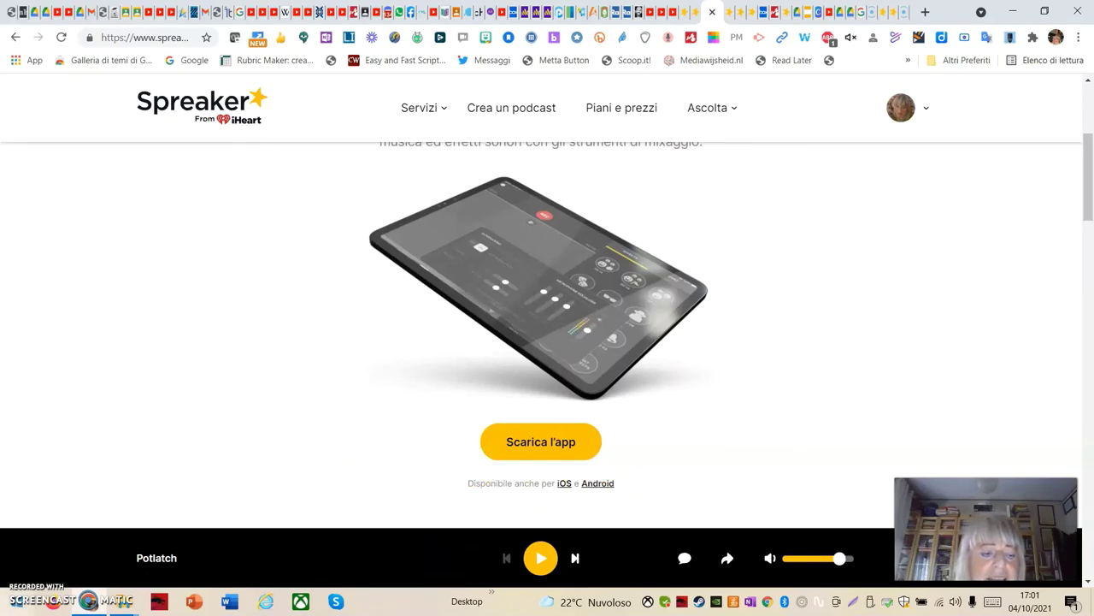
# Launch Spreaker Studio from the Start menu and let its recording console and sidebar load
pyautogui.click(14, 607)
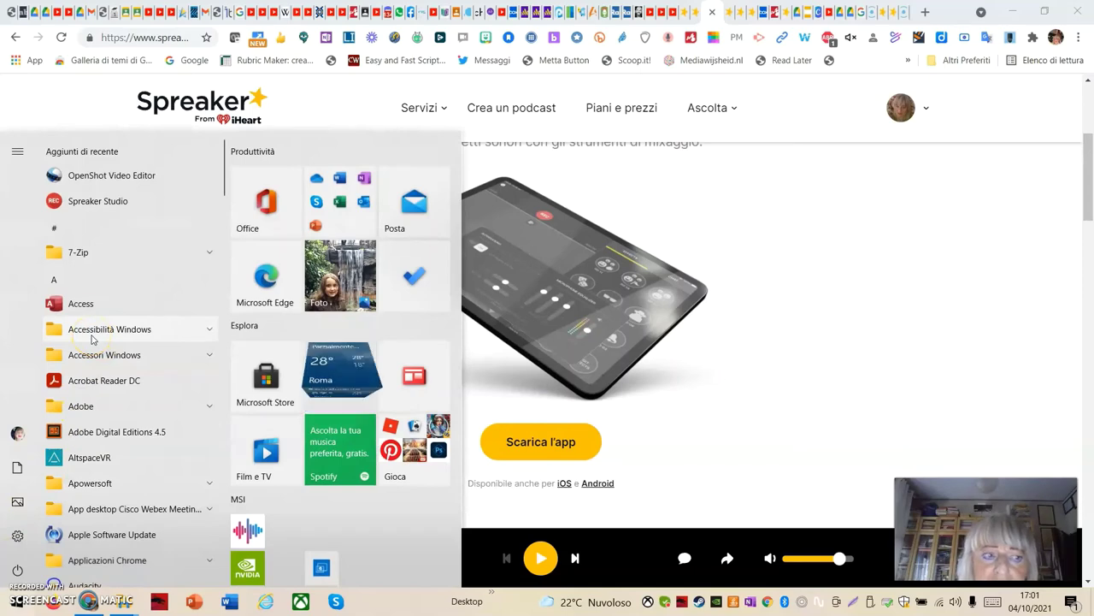
pyautogui.click(108, 200)
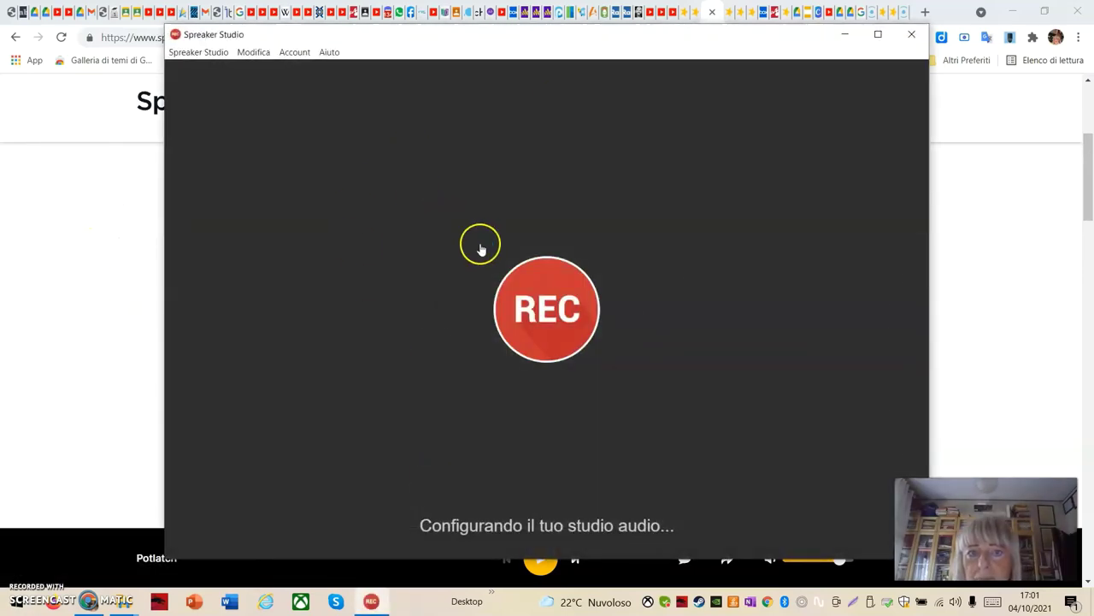
pyautogui.moveTo(176, 273)
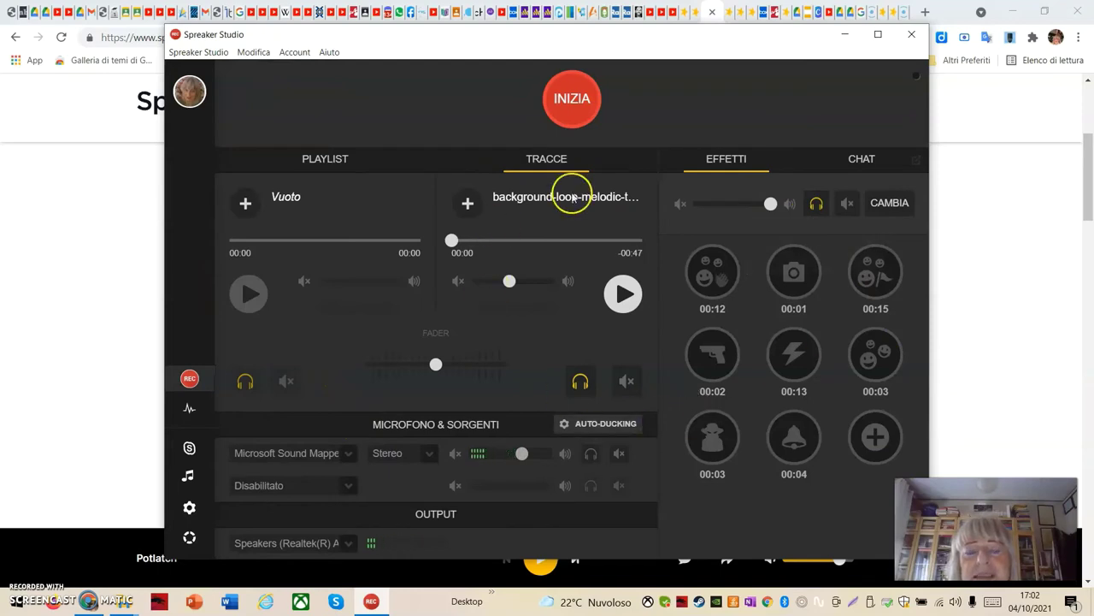
pyautogui.moveTo(214, 130)
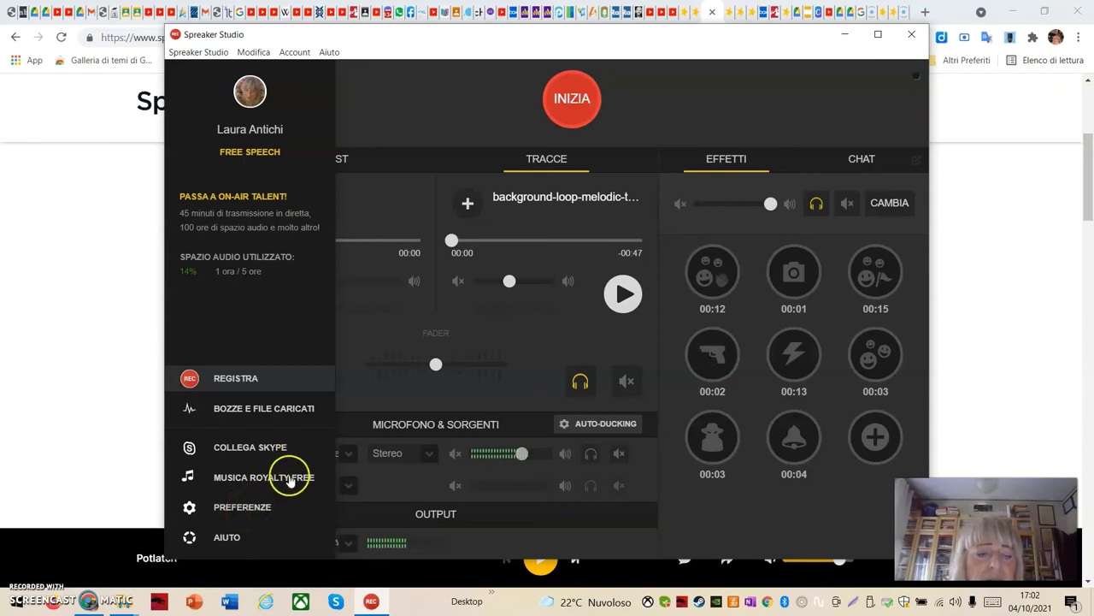
pyautogui.click(247, 509)
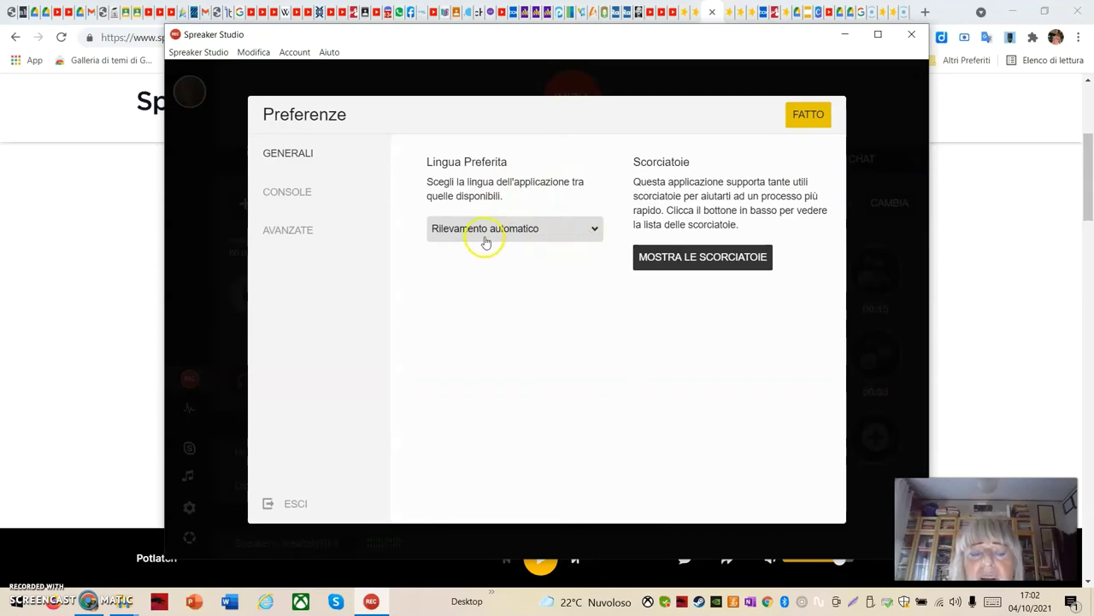
pyautogui.click(287, 191)
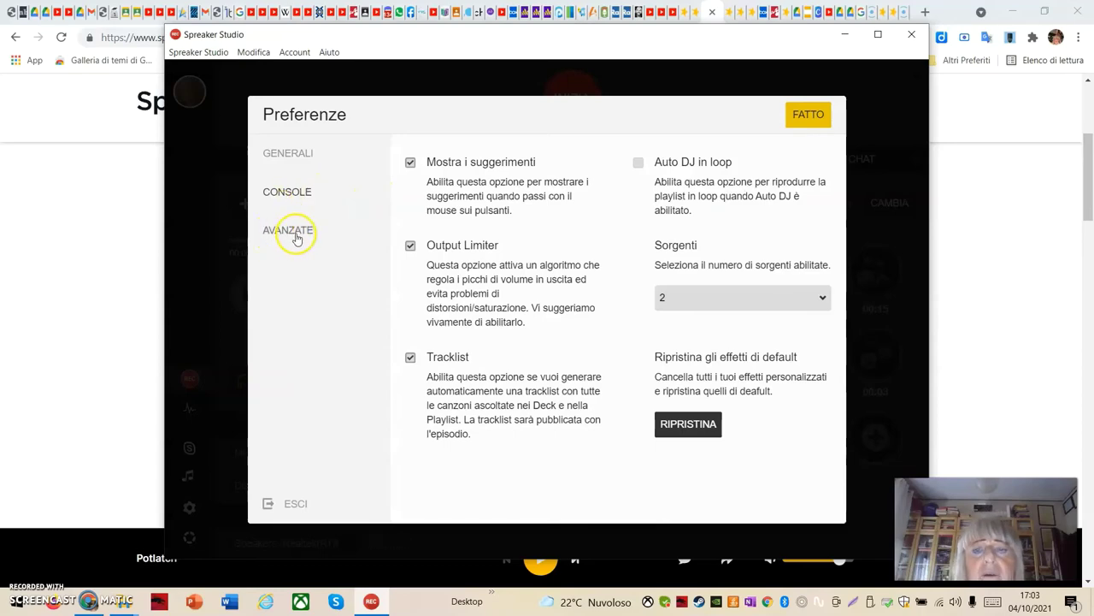
pyautogui.click(801, 116)
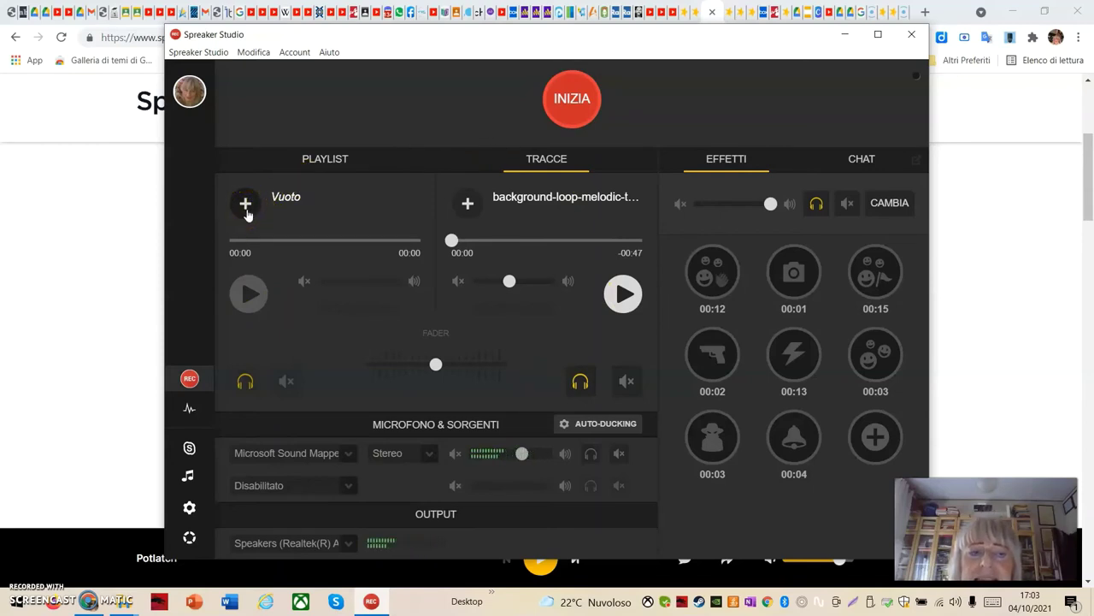
# Pick ambient-light-main-7229.mp3 for the second player, then close the Apri file dialog
pyautogui.click(307, 167)
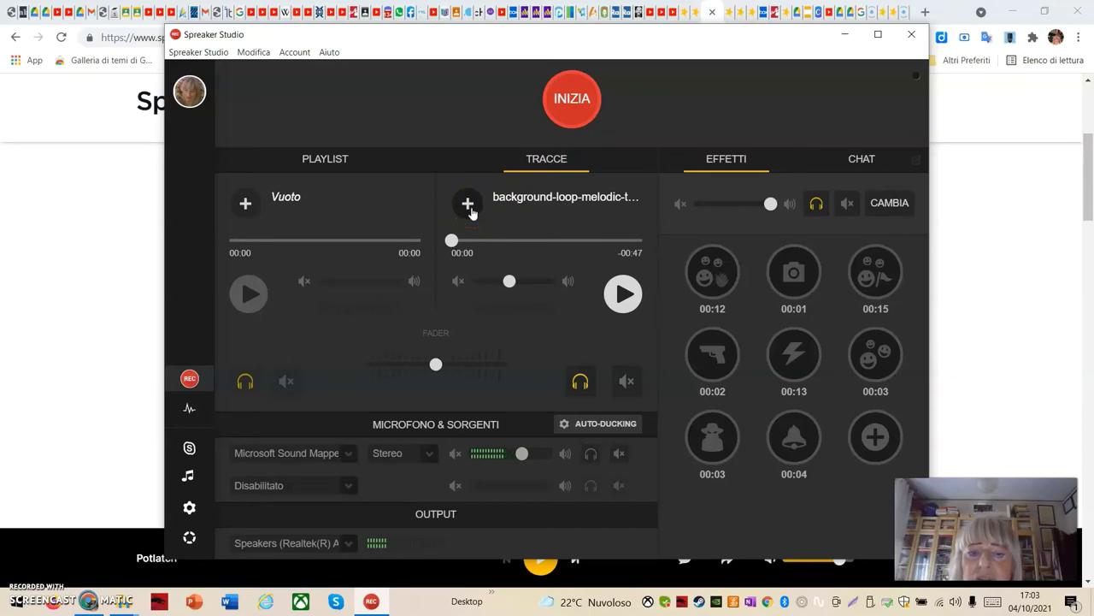
pyautogui.click(470, 203)
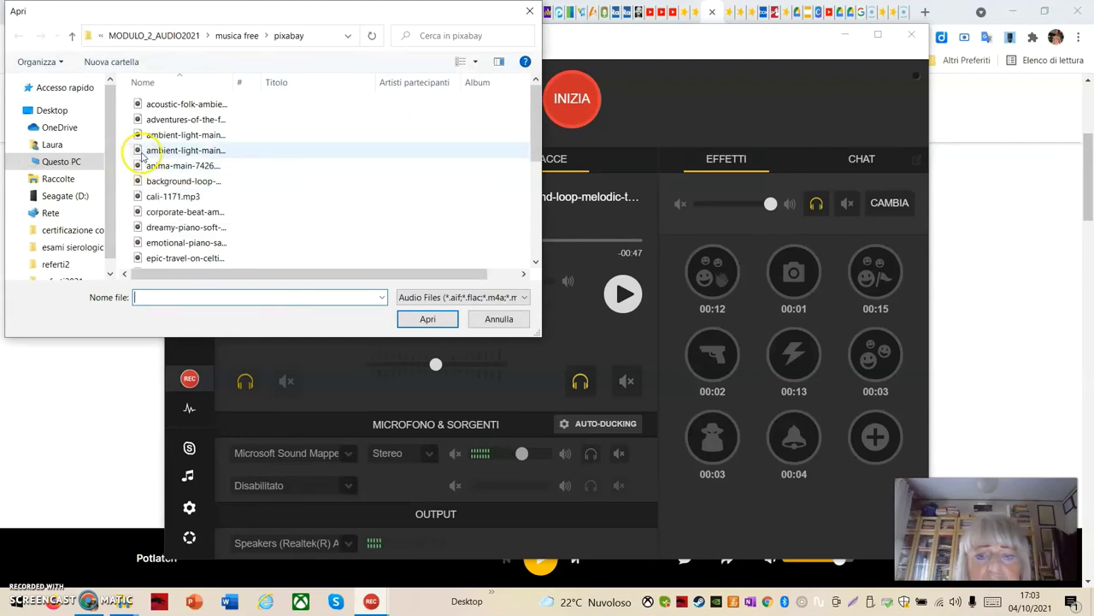
pyautogui.click(143, 153)
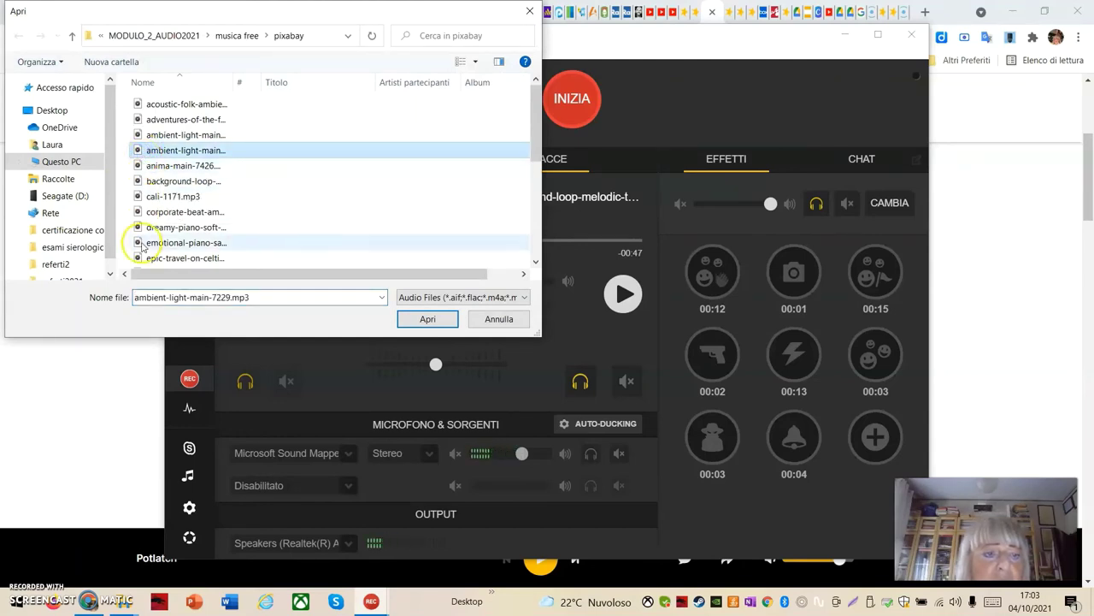
pyautogui.click(158, 152)
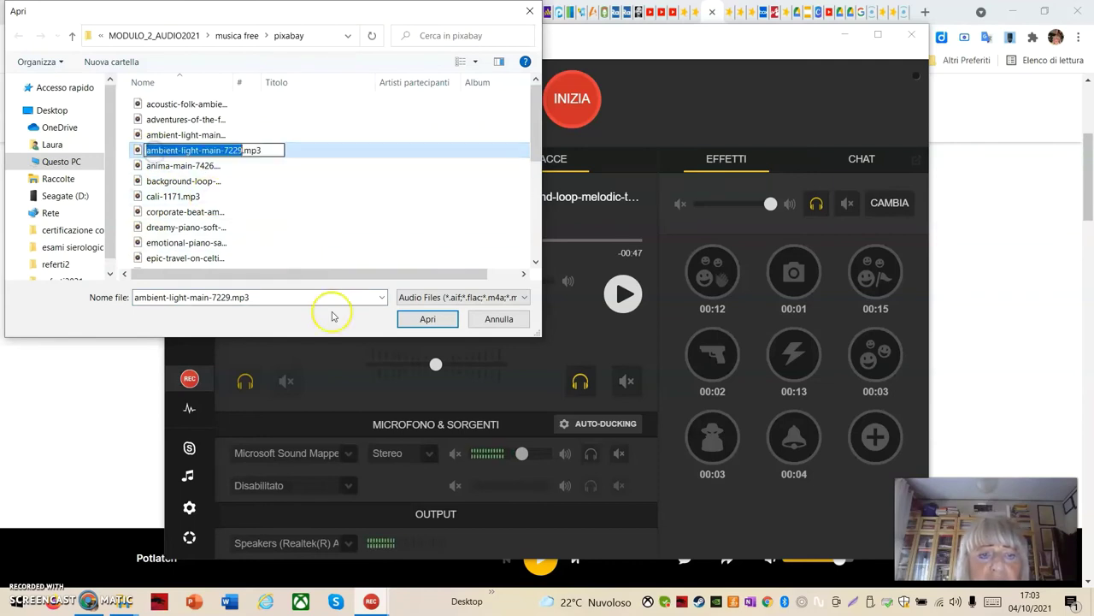
pyautogui.click(441, 320)
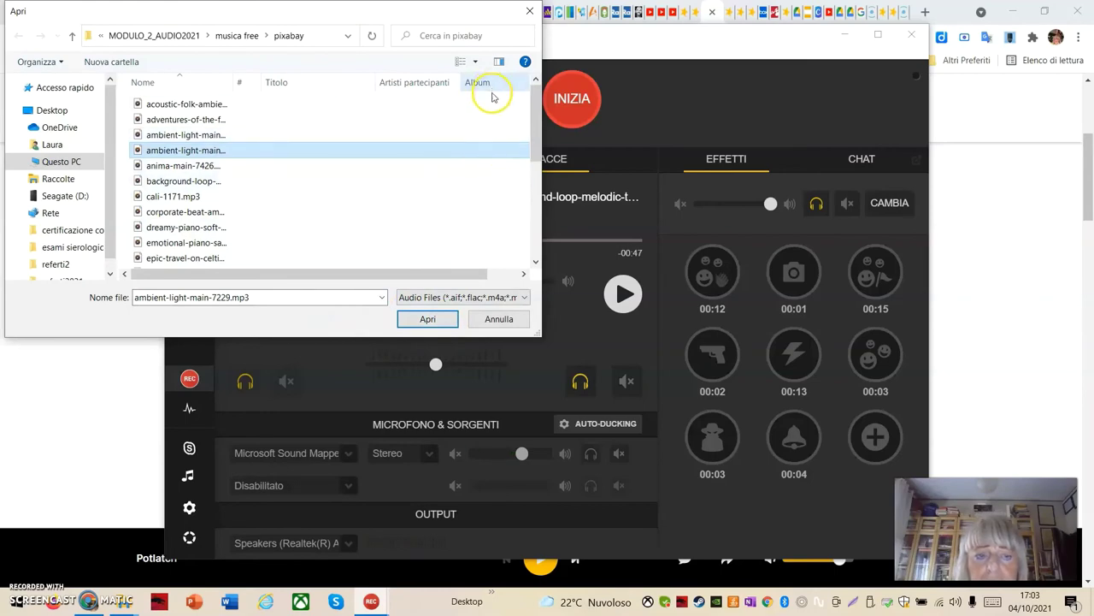
pyautogui.click(530, 12)
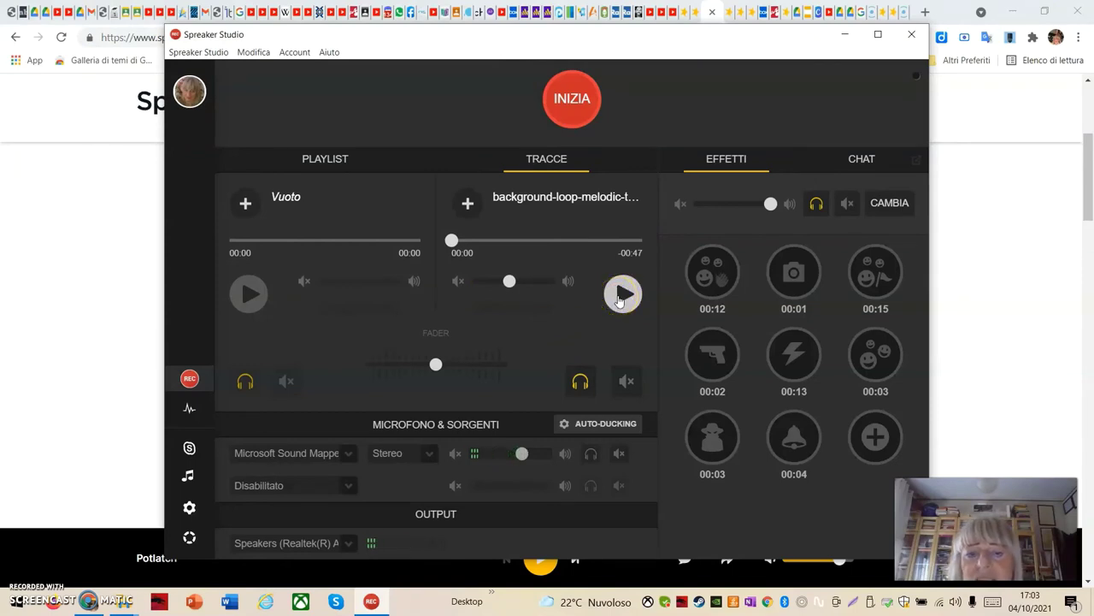
# Preview the background track at volume 60, pause it, then play the first effect pad
pyautogui.click(622, 295)
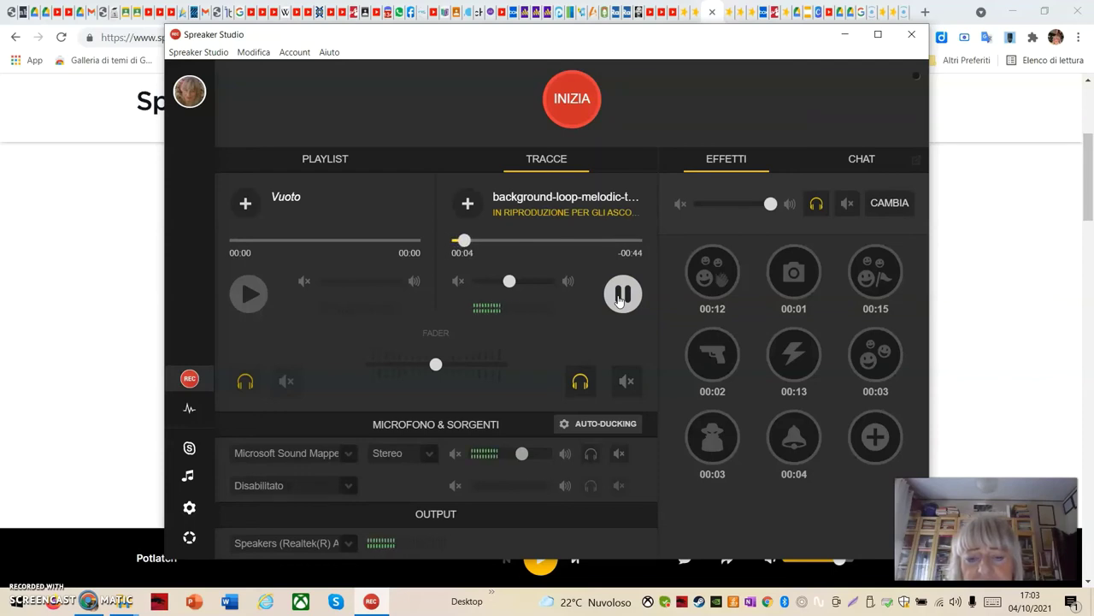
pyautogui.click(508, 281)
pyautogui.moveTo(508, 281); pyautogui.dragTo(523, 283)
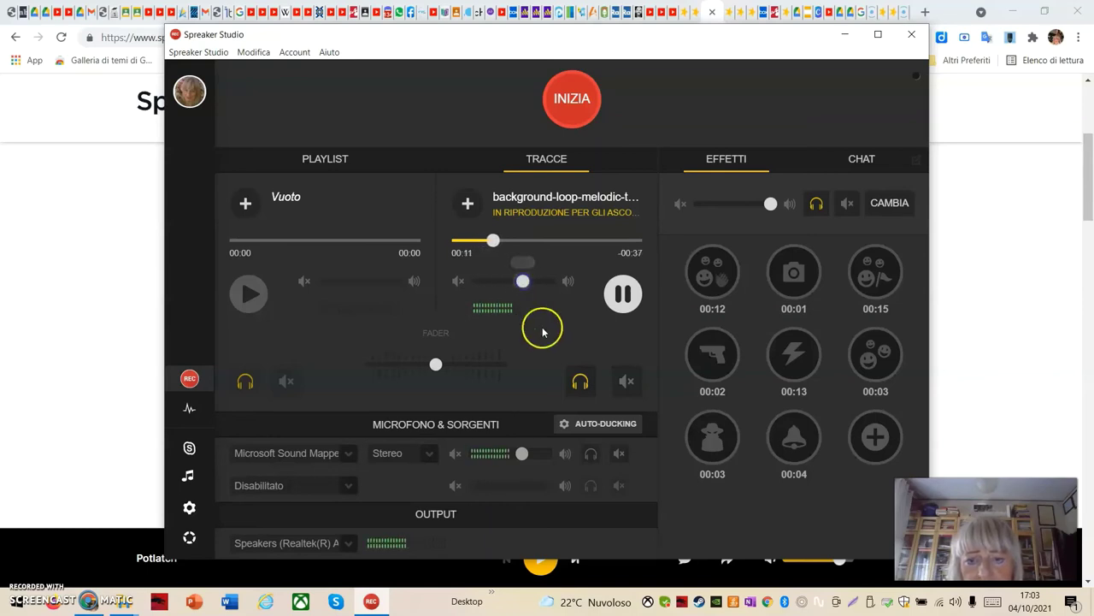
pyautogui.click(623, 293)
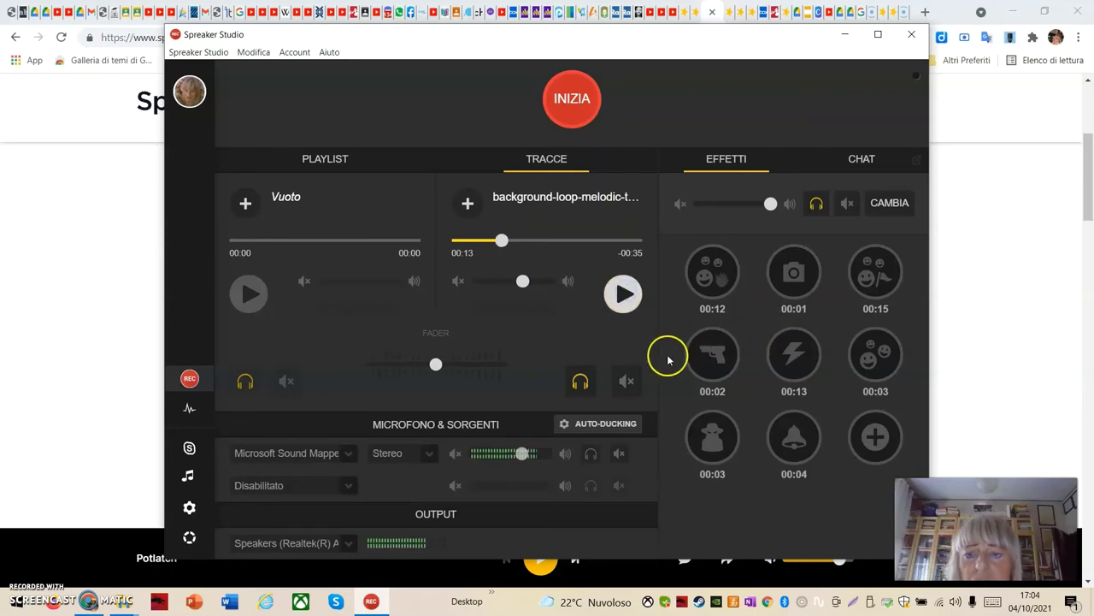
pyautogui.click(714, 295)
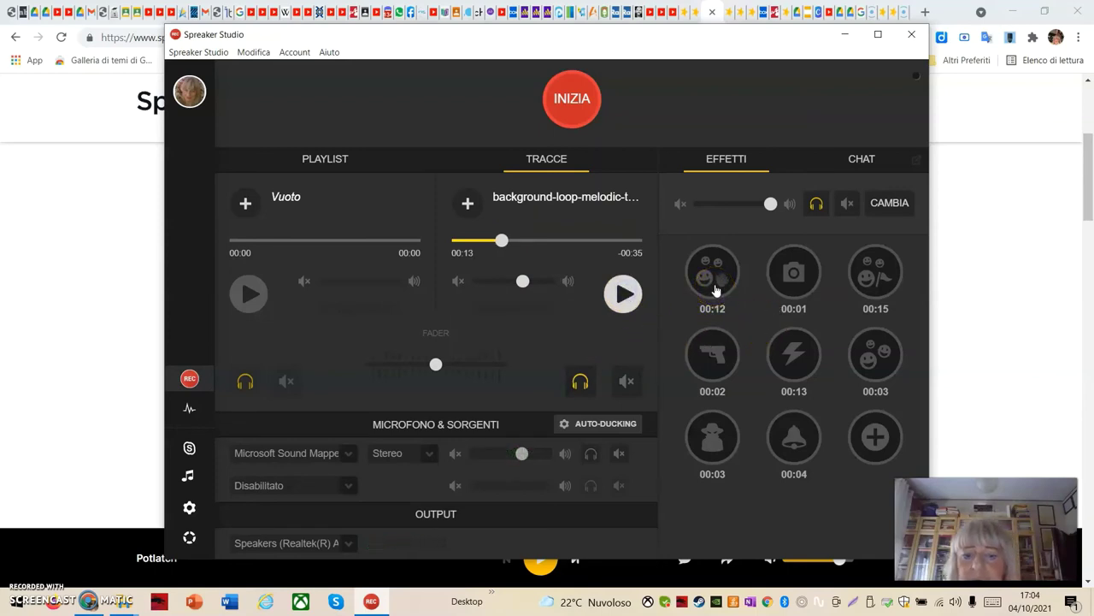
pyautogui.click(714, 291)
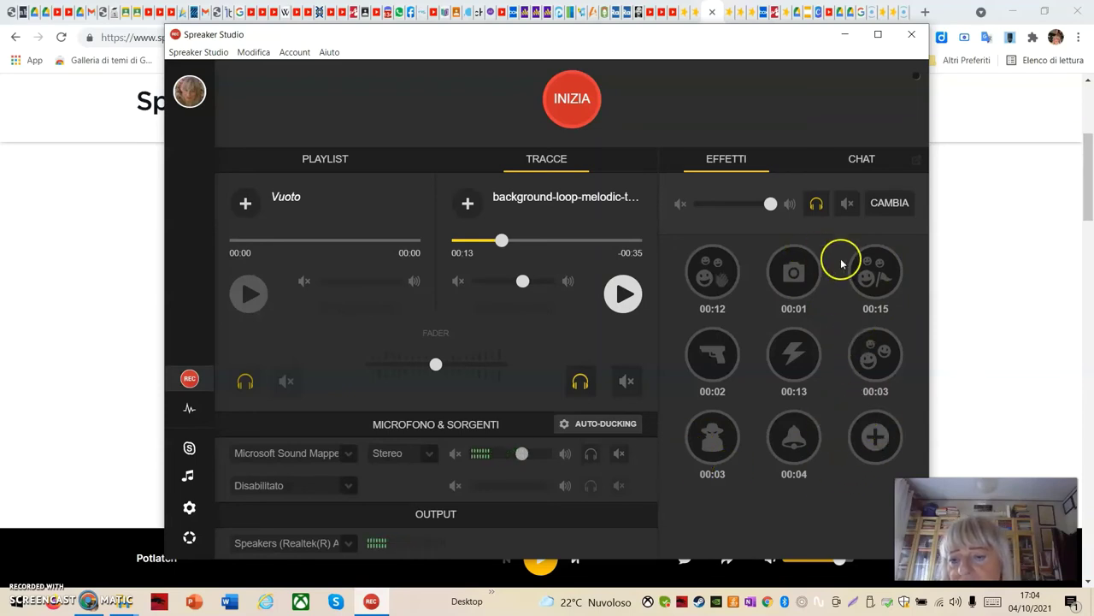
pyautogui.click(877, 270)
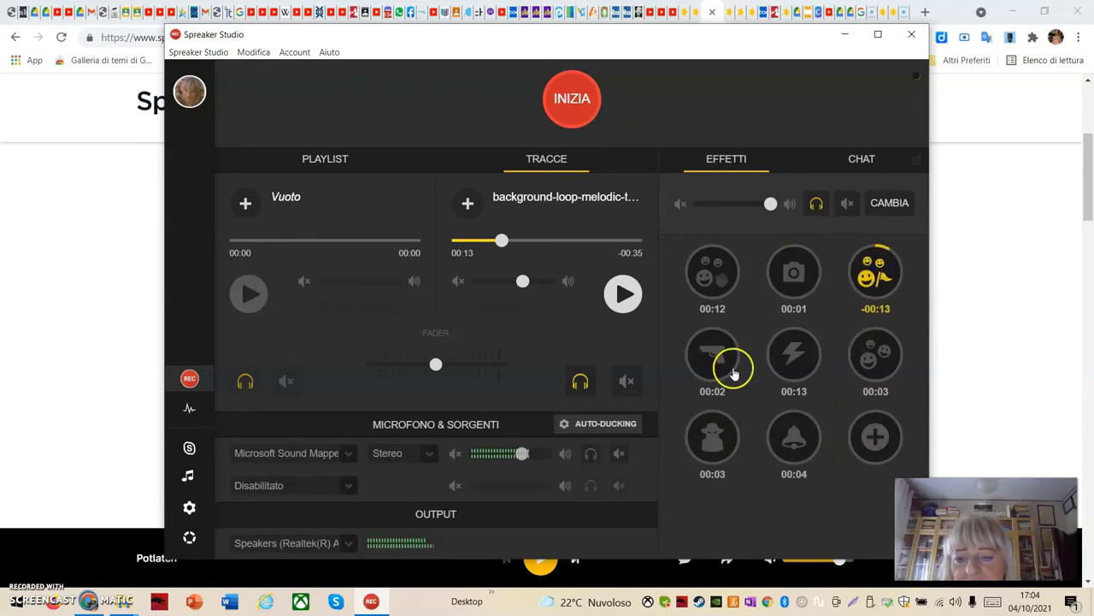
pyautogui.click(889, 282)
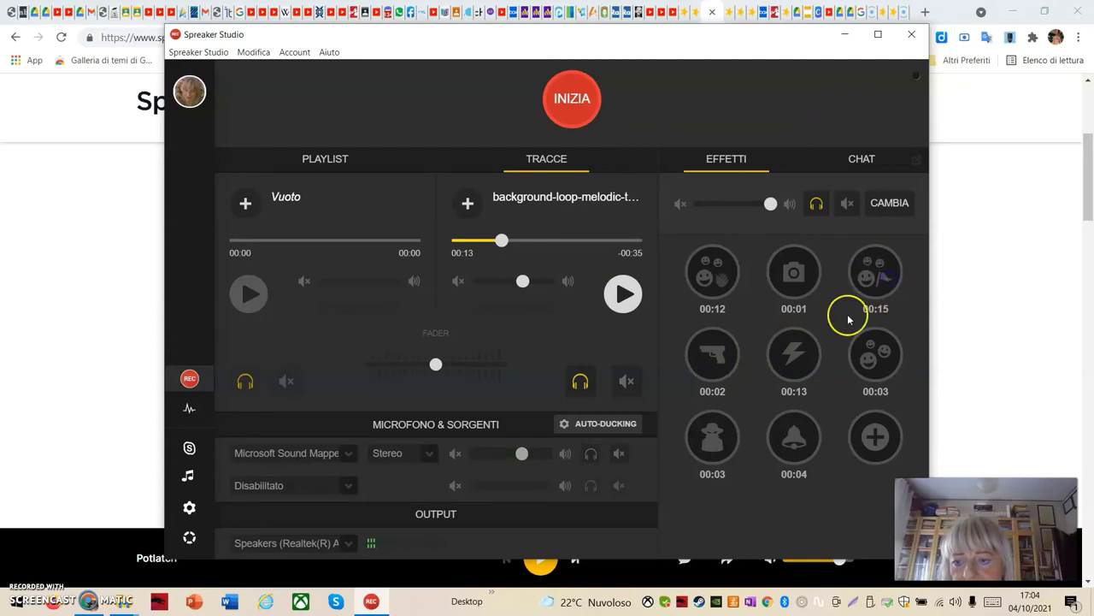
pyautogui.click(867, 351)
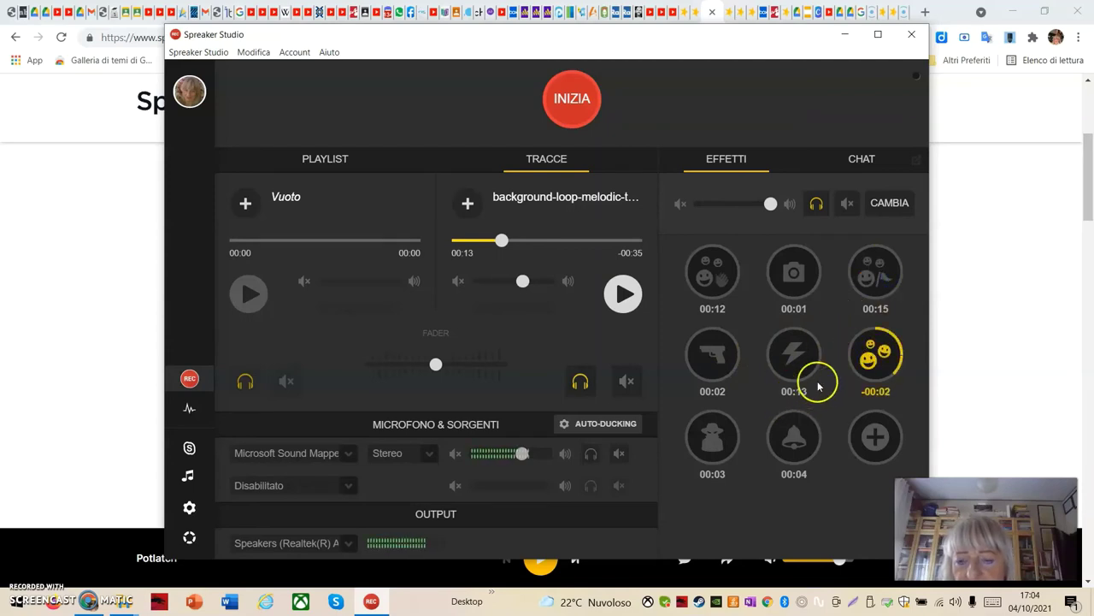
pyautogui.click(872, 366)
pyautogui.click(790, 363)
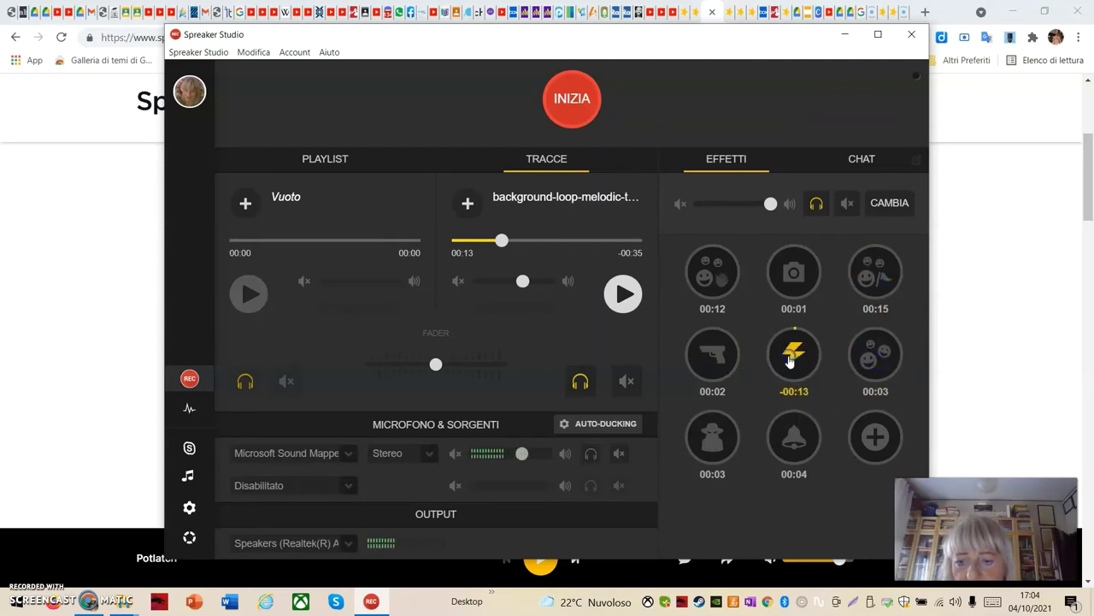
pyautogui.click(795, 367)
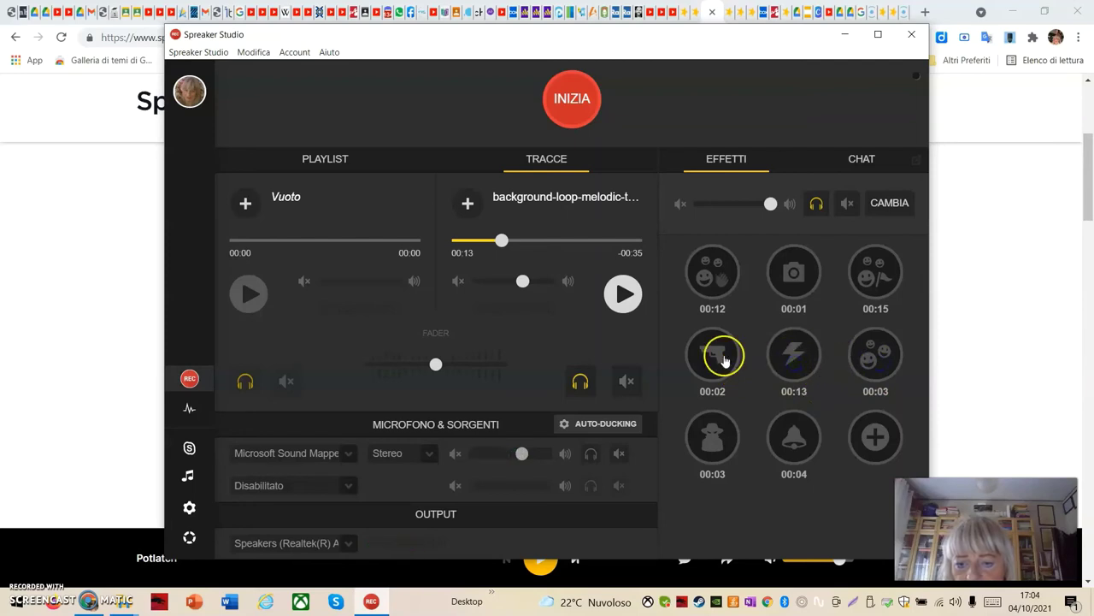
pyautogui.click(723, 358)
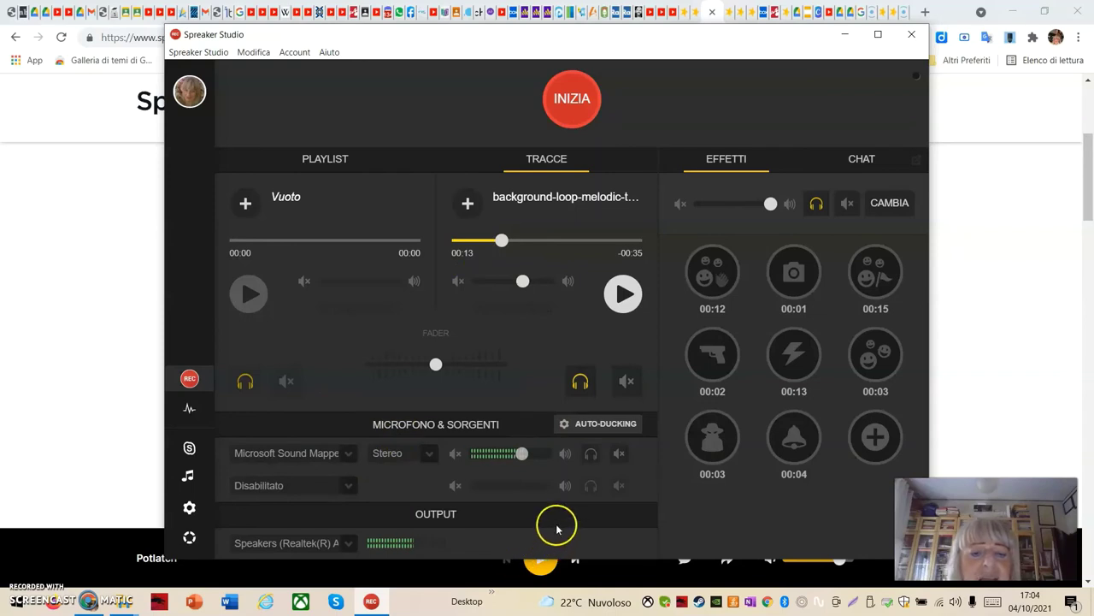
pyautogui.moveTo(505, 457)
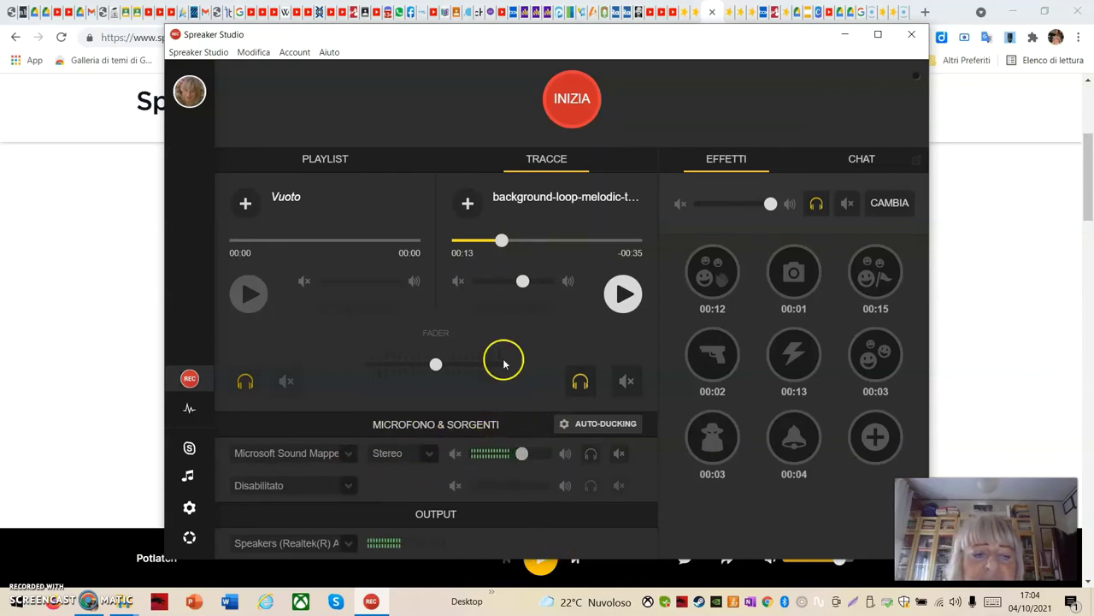
pyautogui.click(586, 101)
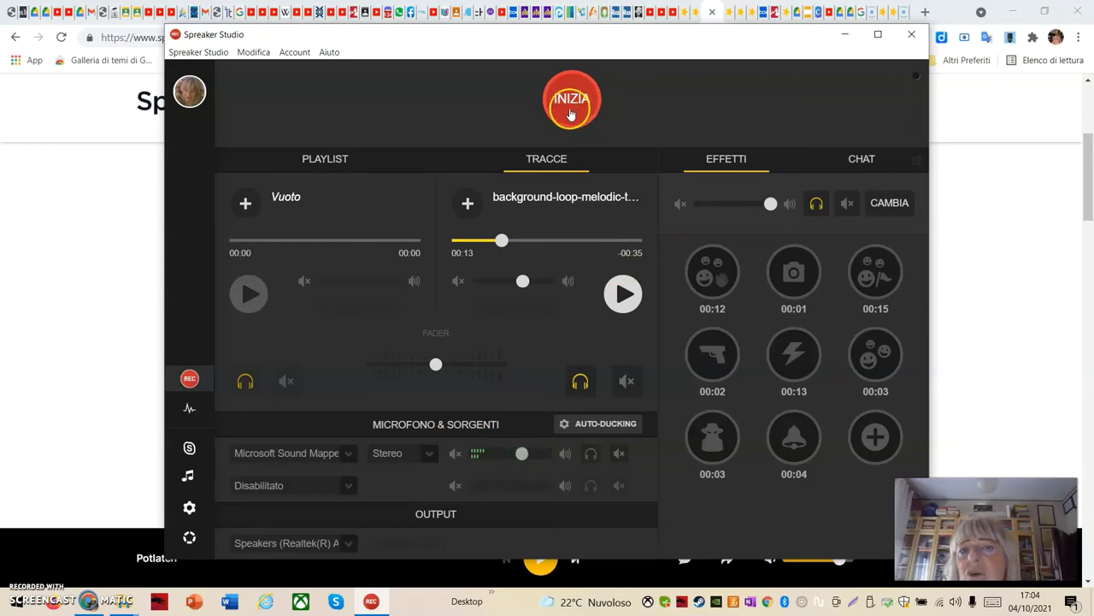
pyautogui.click(189, 381)
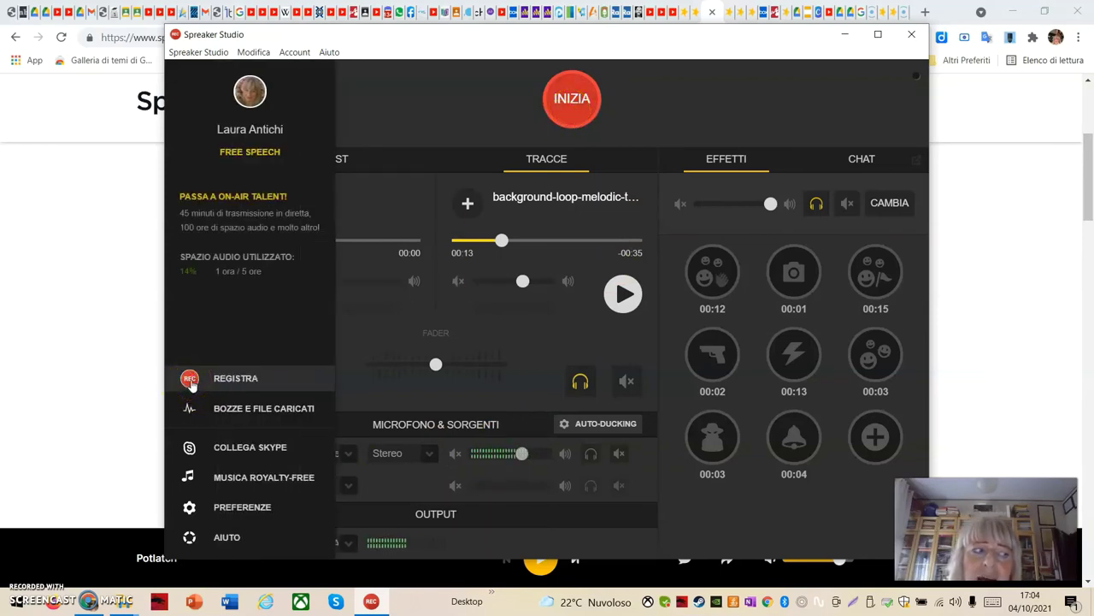
pyautogui.click(192, 382)
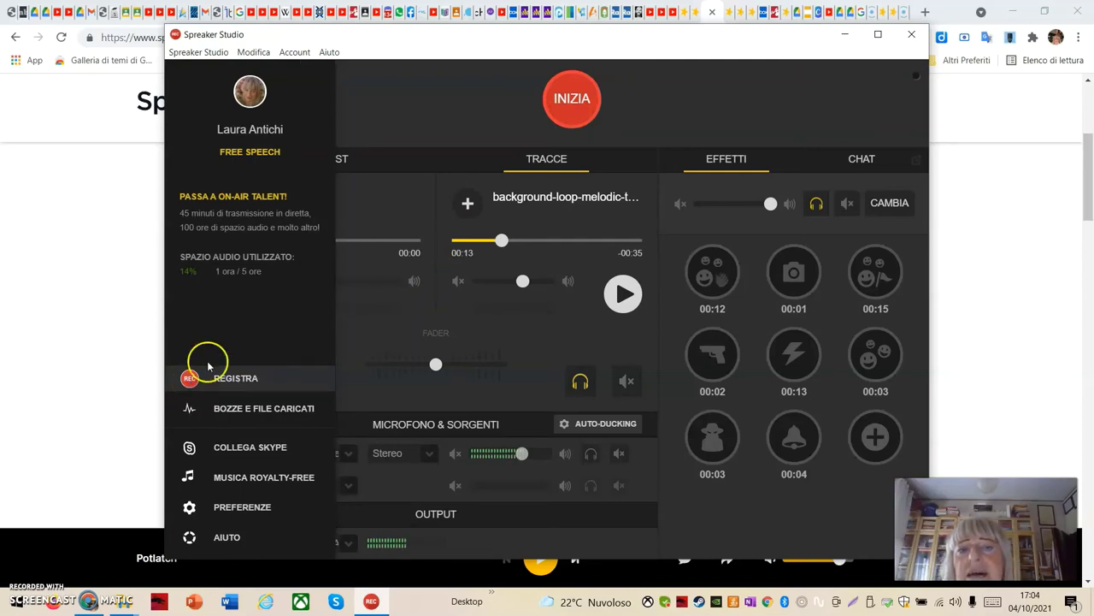
pyautogui.click(585, 116)
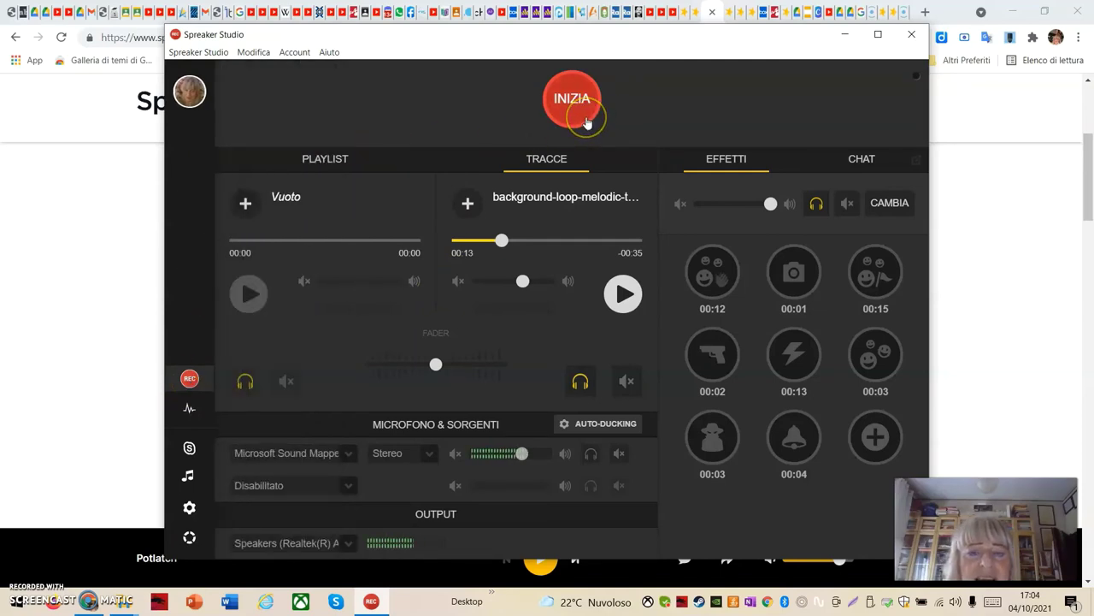
# From INIZIA, choose OFFLINE in 'Scegli come trasmettere' to start an offline recording
pyautogui.click(580, 119)
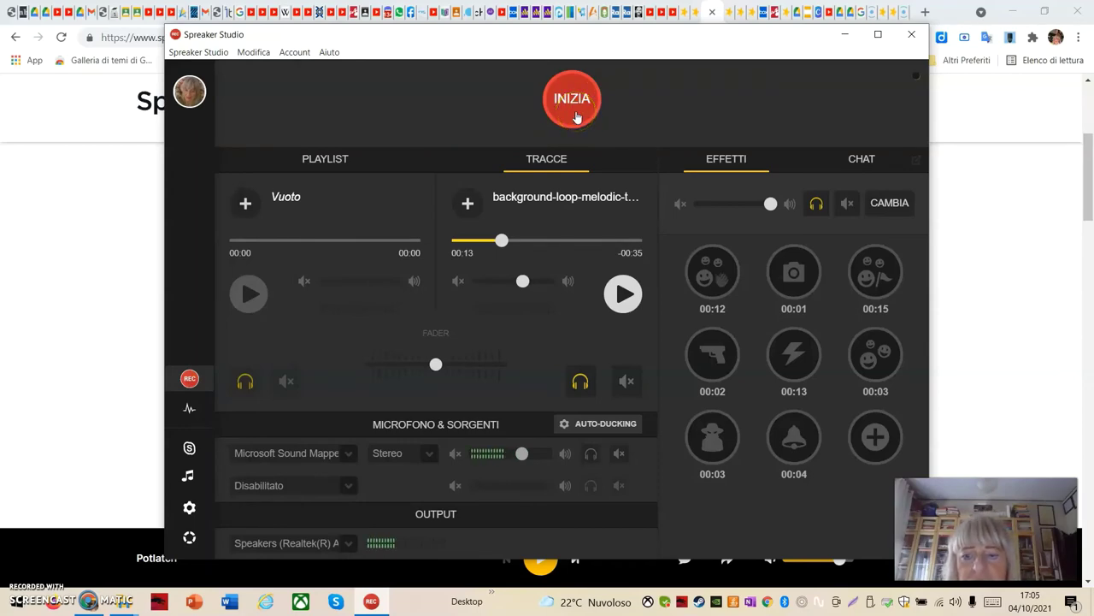
pyautogui.click(577, 117)
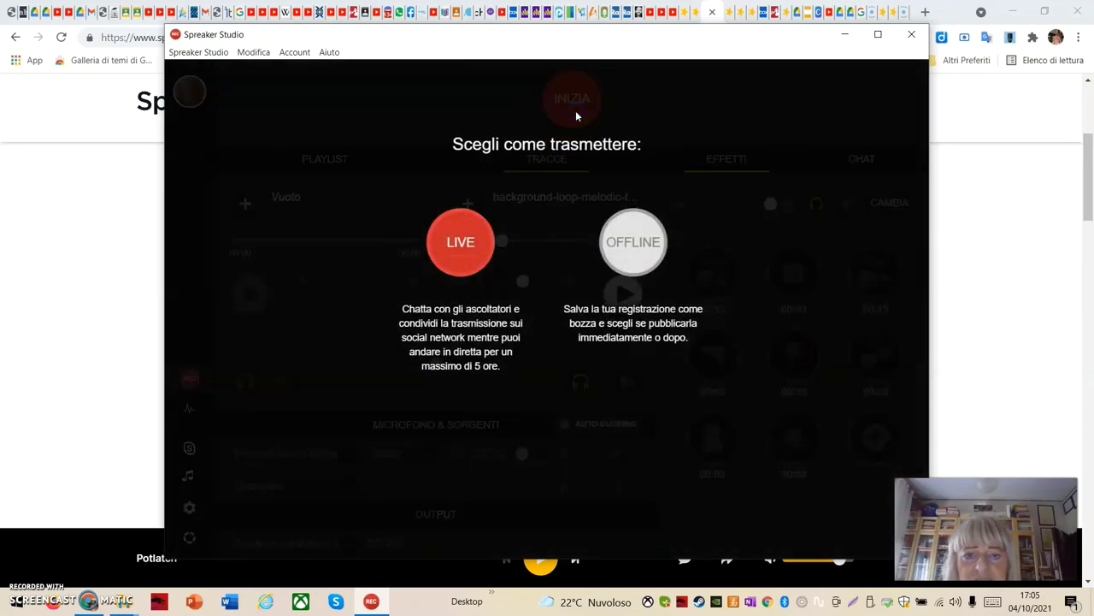
pyautogui.click(381, 350)
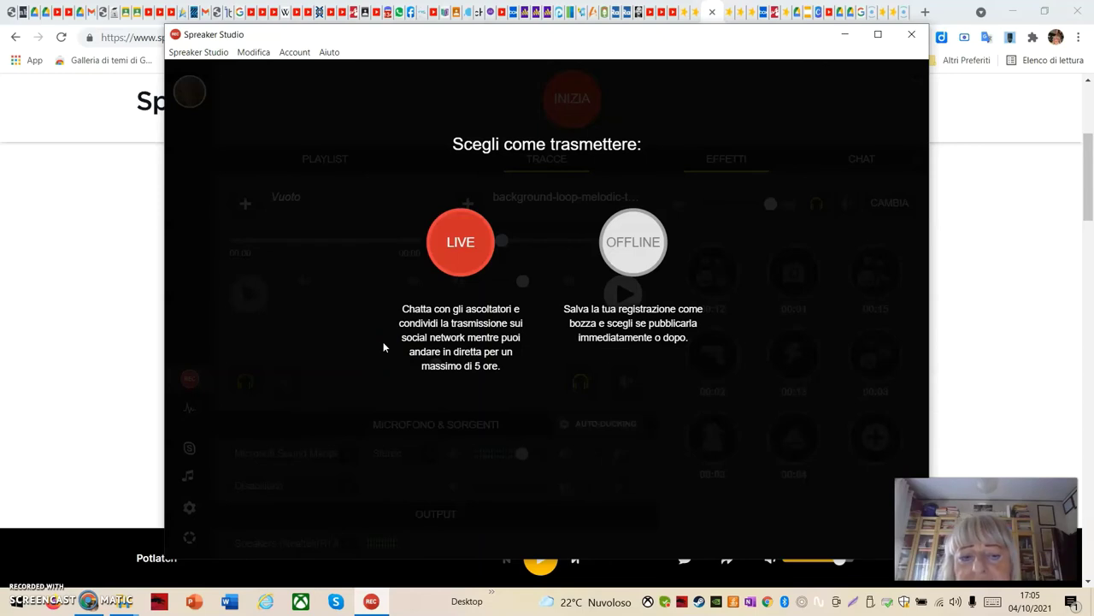
pyautogui.click(633, 276)
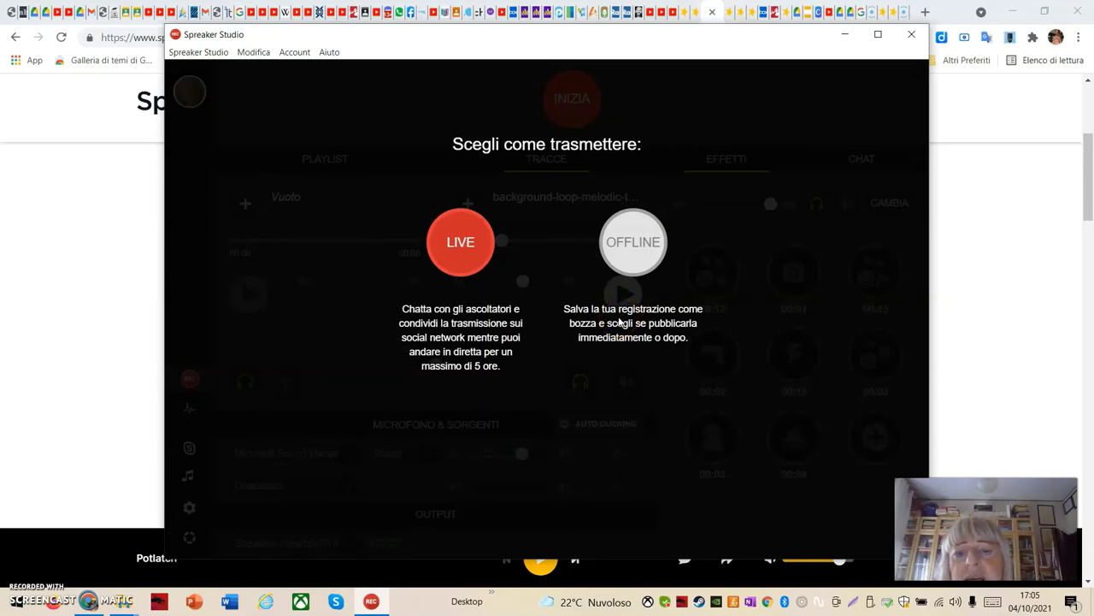
pyautogui.click(674, 333)
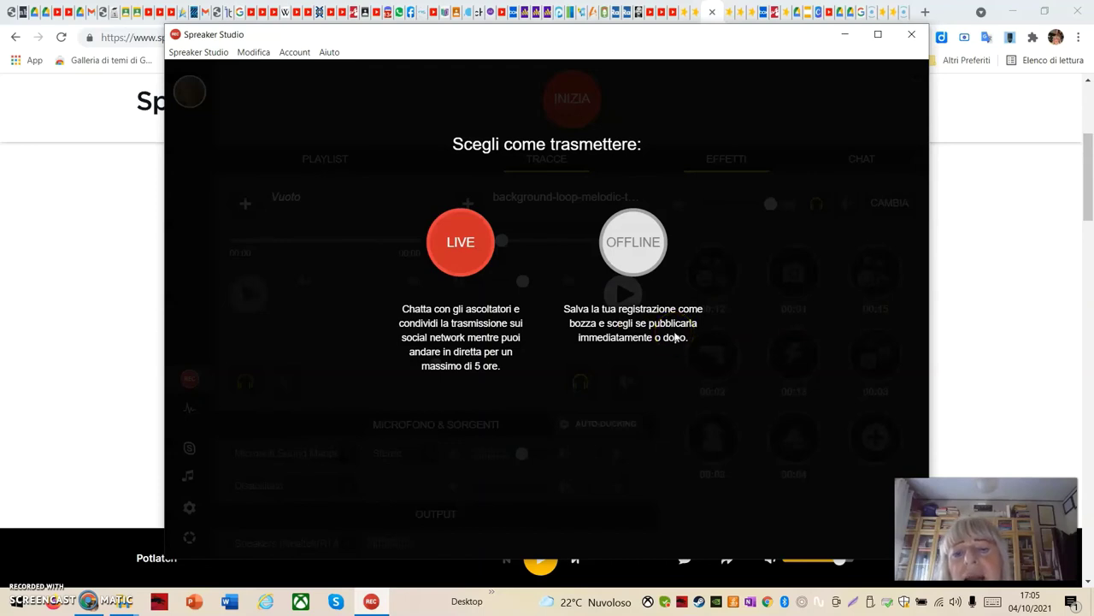
pyautogui.click(674, 335)
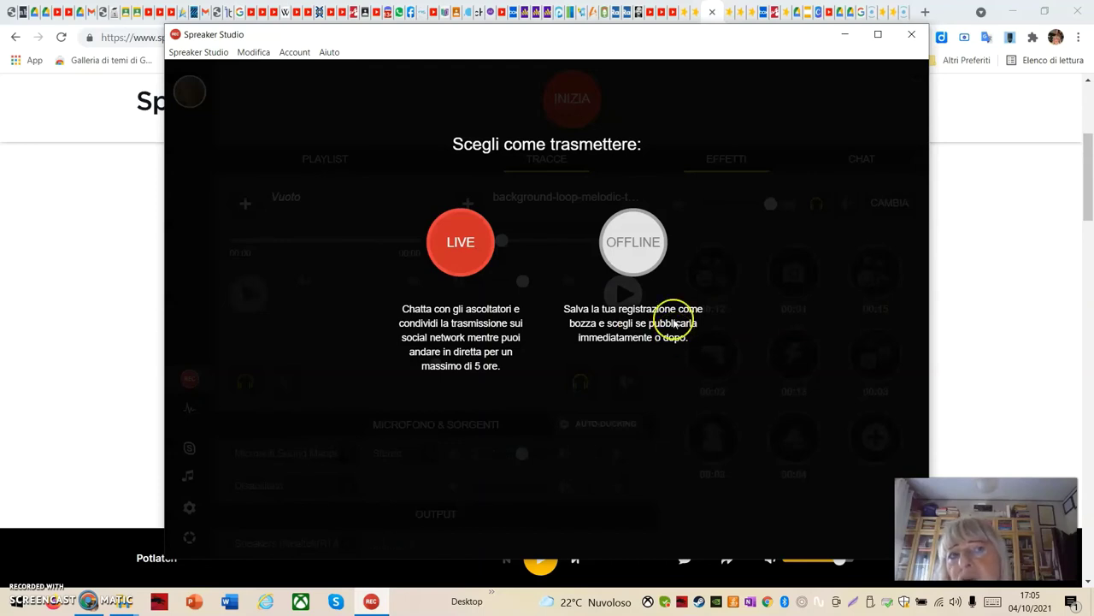
pyautogui.click(634, 246)
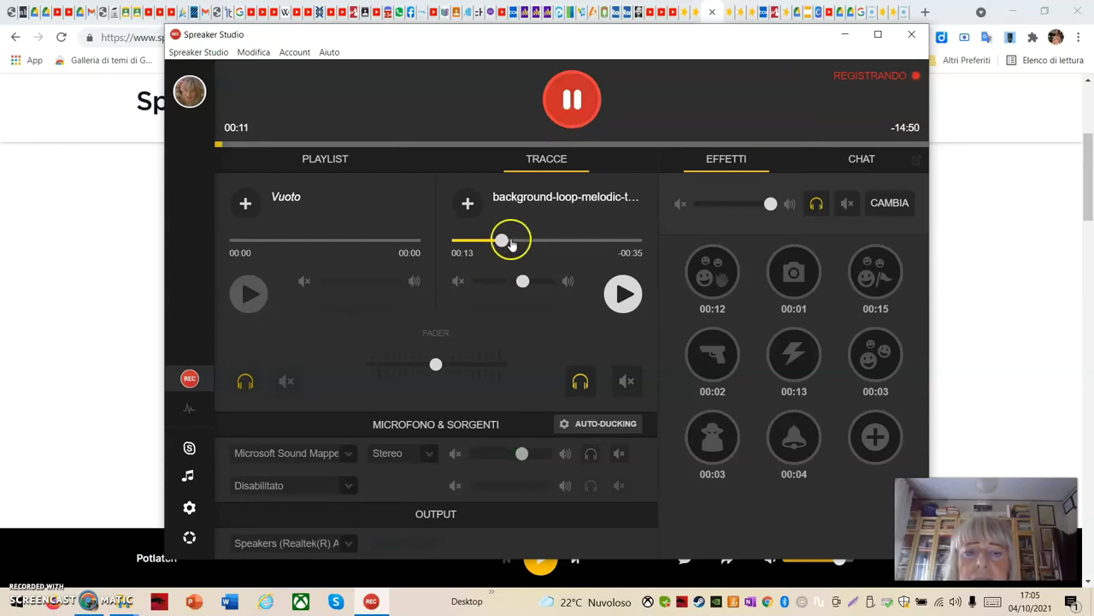
# Record with the background track playing, pausing and resuming, then stop at 00:26 to keep the draft
pyautogui.click(624, 295)
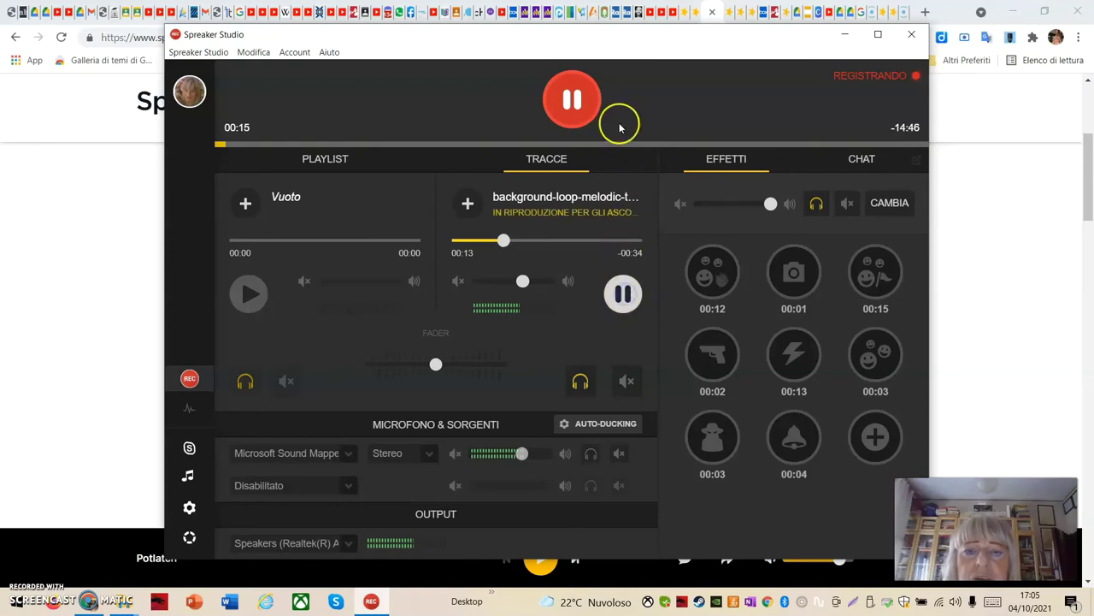
pyautogui.click(573, 100)
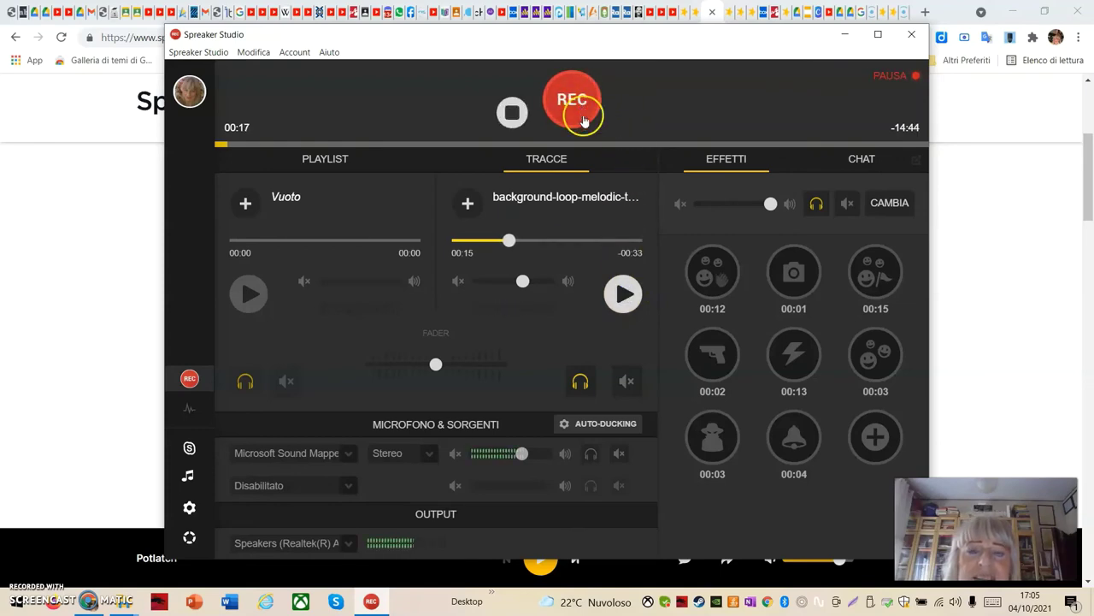
pyautogui.click(624, 295)
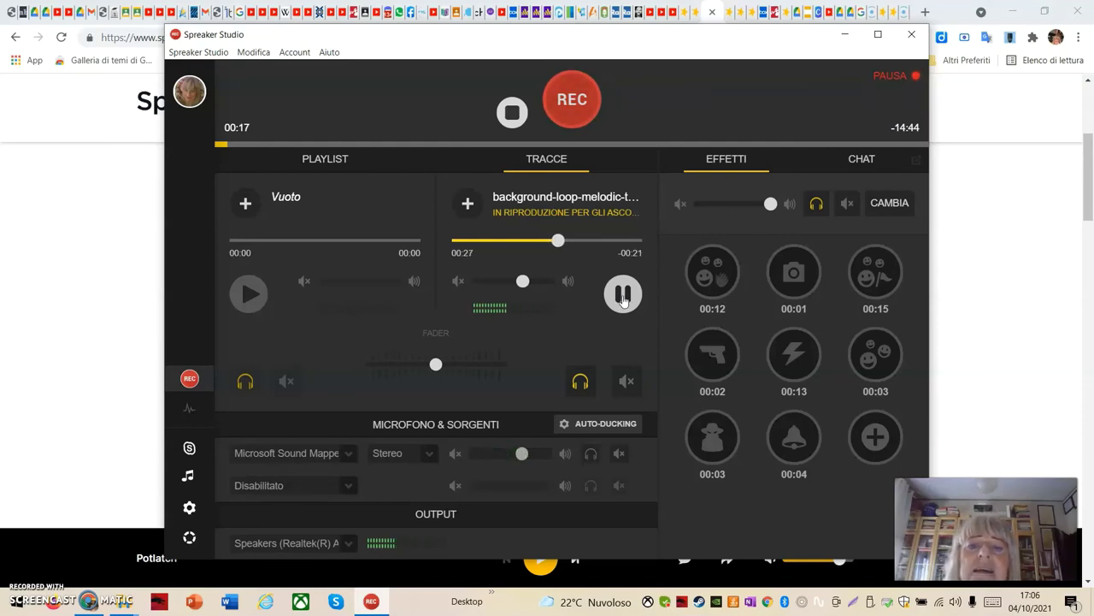
pyautogui.click(657, 207)
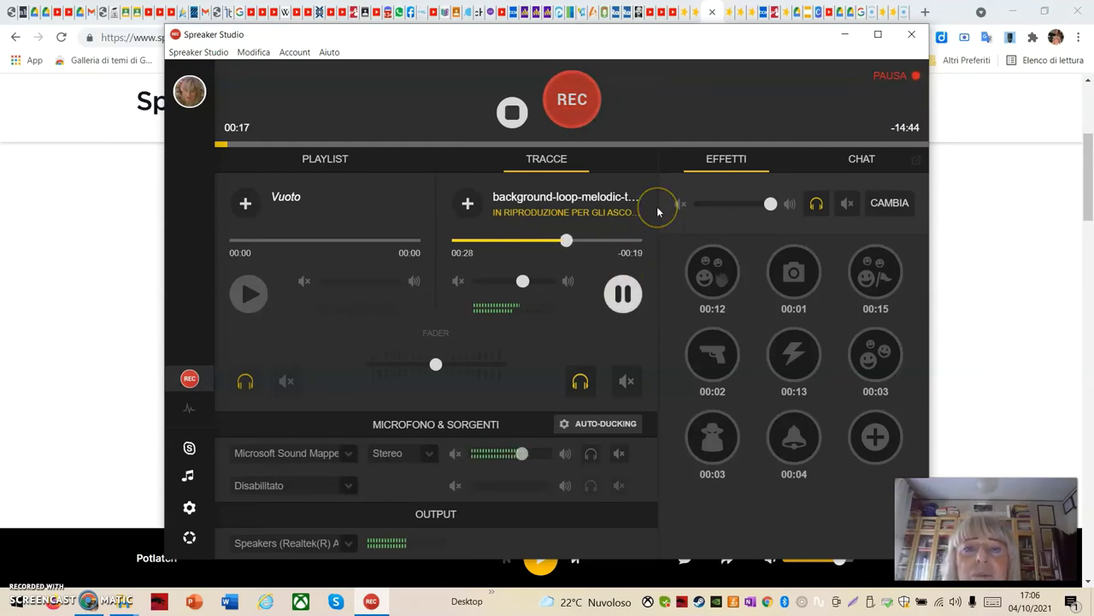
pyautogui.click(571, 116)
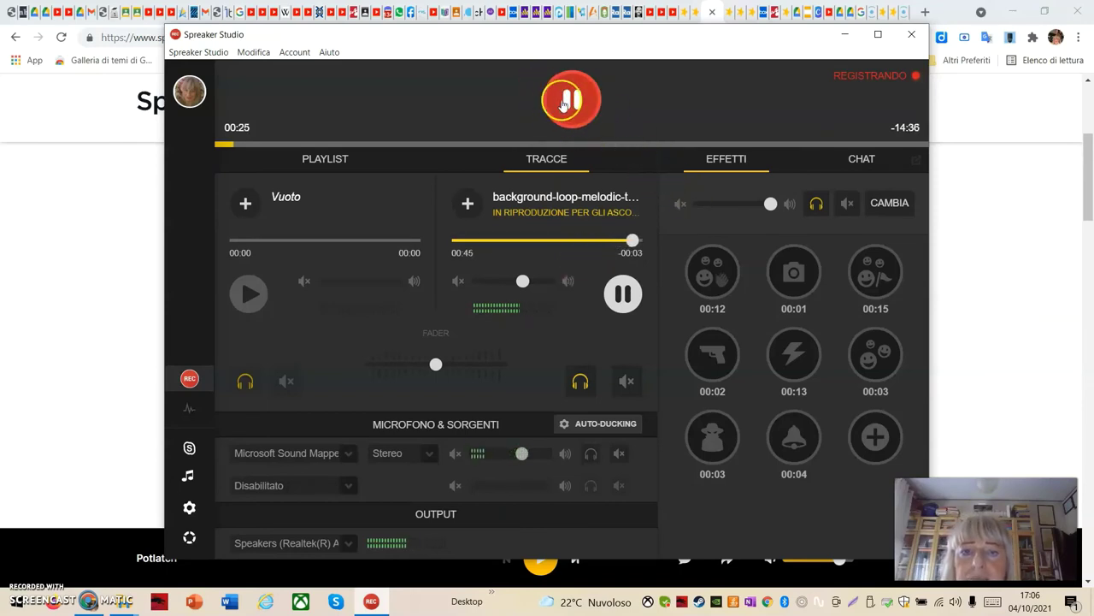
pyautogui.click(550, 97)
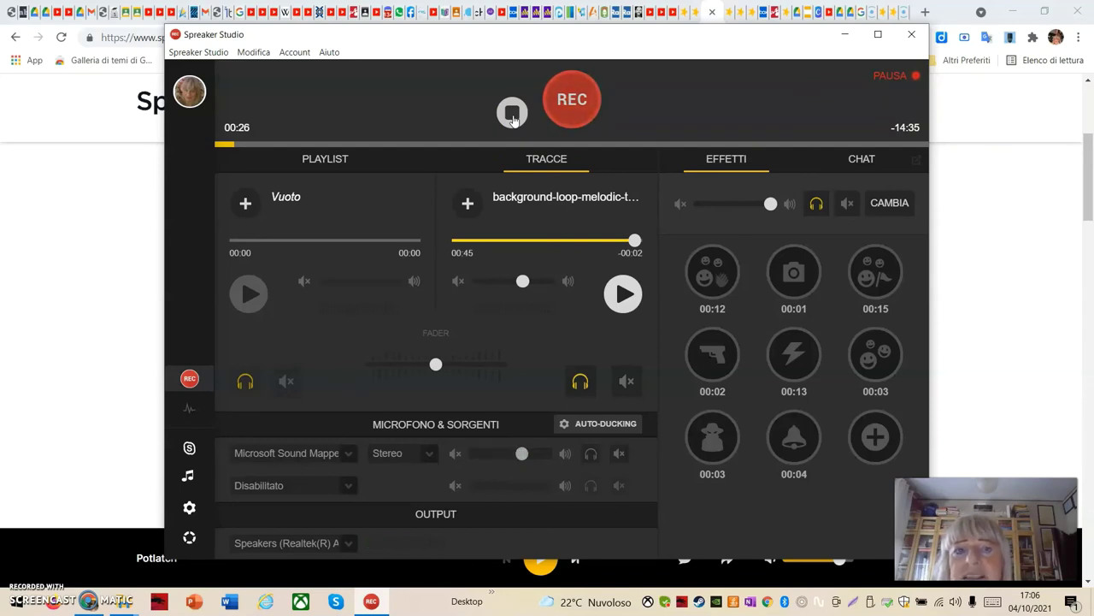
pyautogui.click(512, 114)
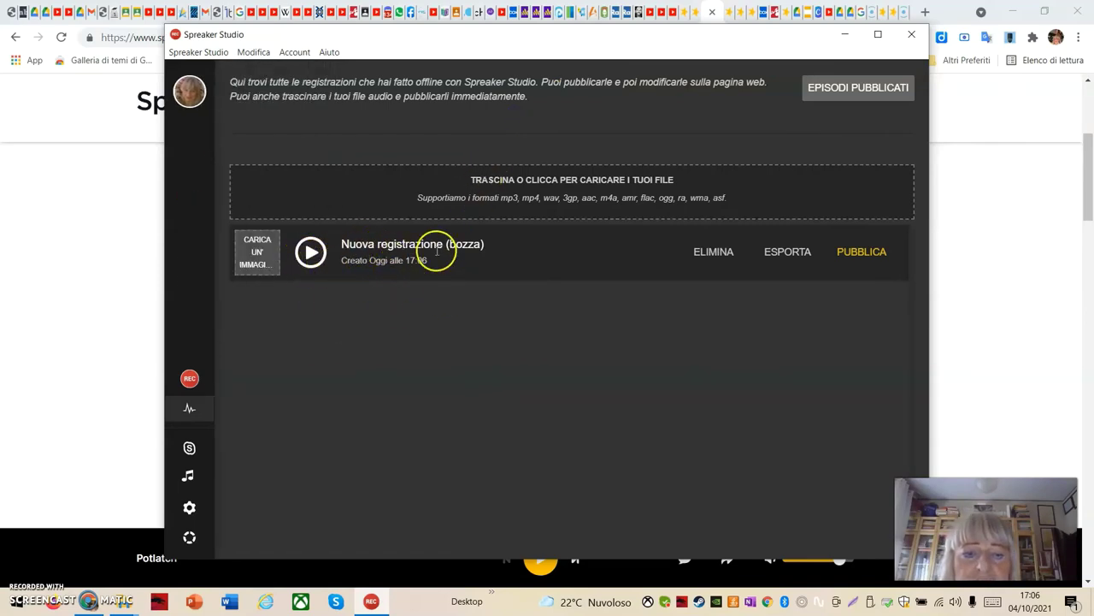
# Play back and pause the draft recording, and try Carica un'immagine for a cover
pyautogui.click(311, 254)
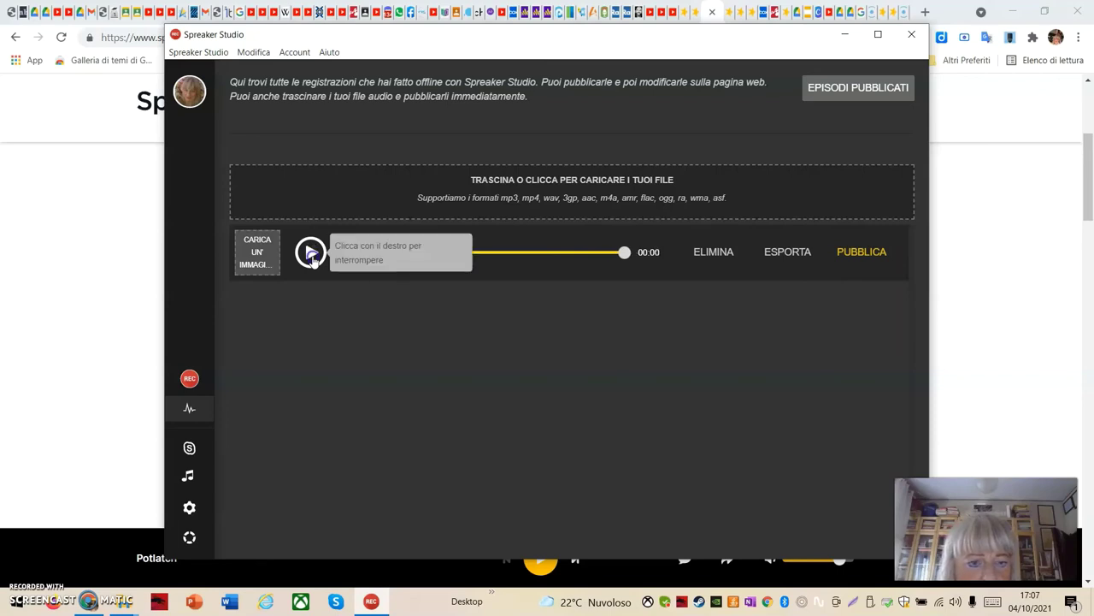
pyautogui.click(311, 254)
pyautogui.click(311, 253)
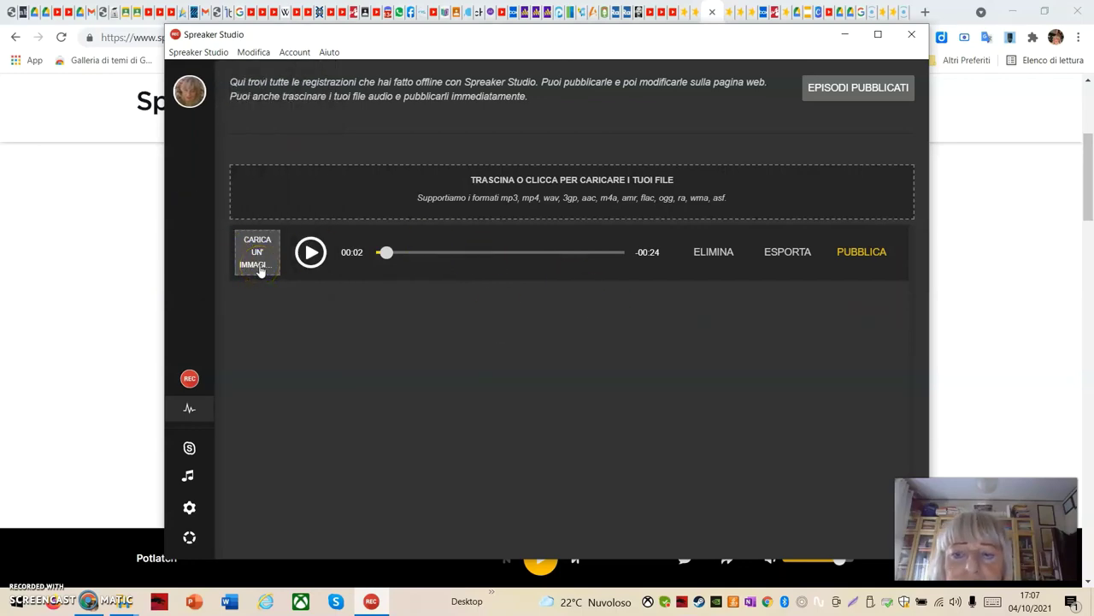
pyautogui.click(258, 267)
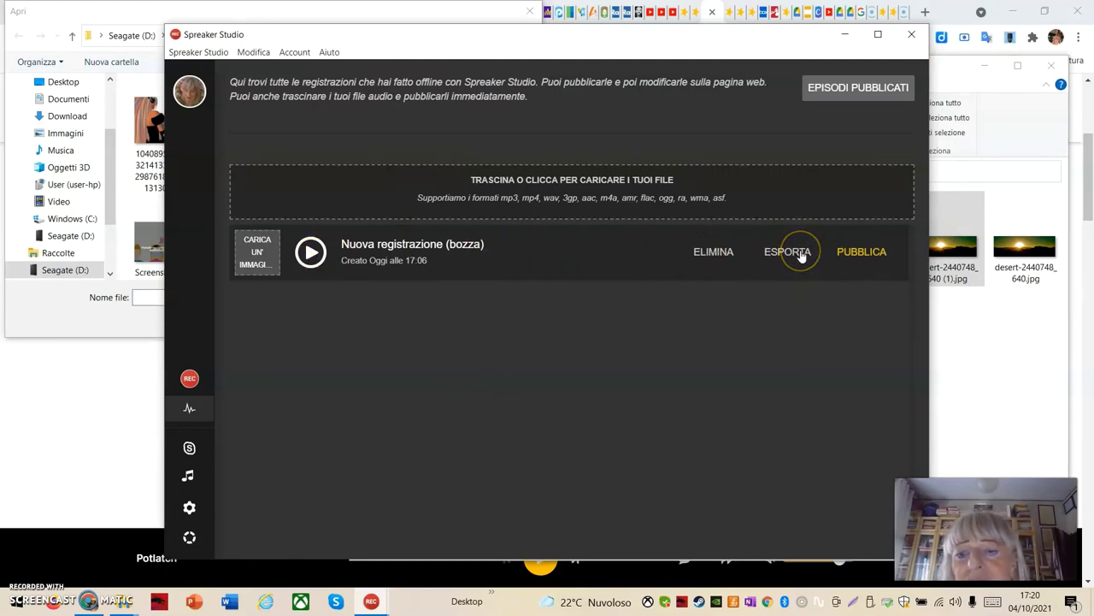
# Try exporting the draft as mp3, cancel the save dialog, and start publishing with PUBBLICA
pyautogui.click(799, 255)
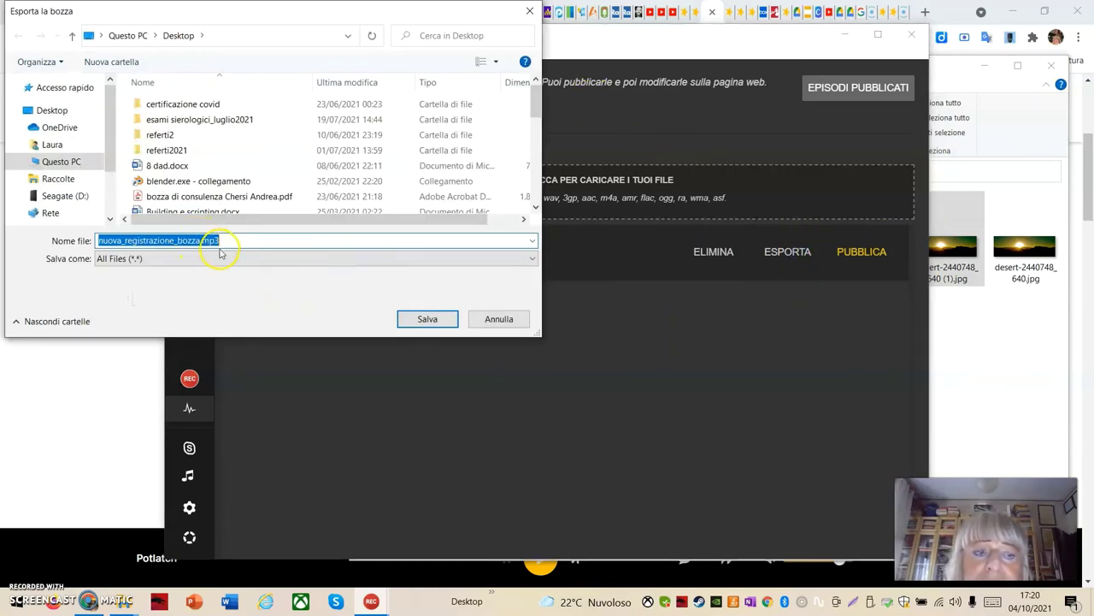
pyautogui.click(530, 12)
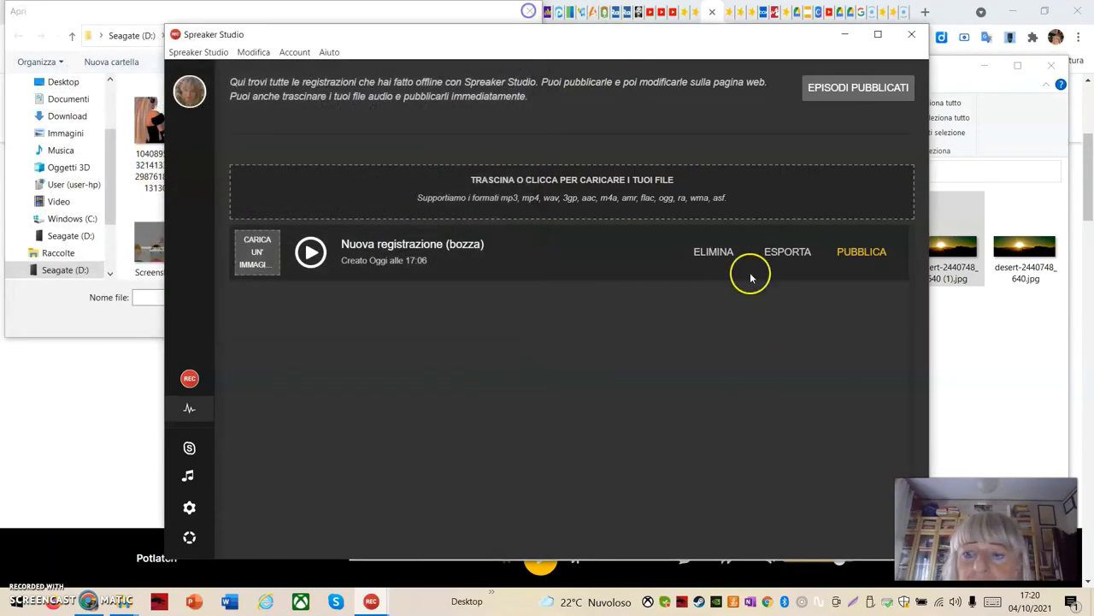
pyautogui.click(854, 253)
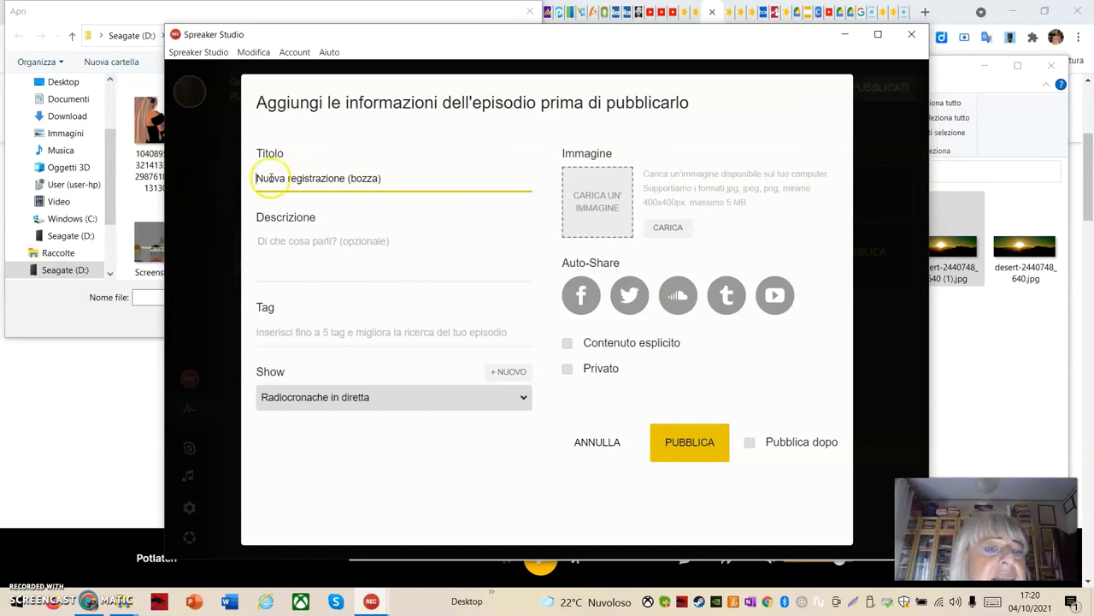
# Replace the episode title with 'Prova tutorial'
pyautogui.click(385, 176)
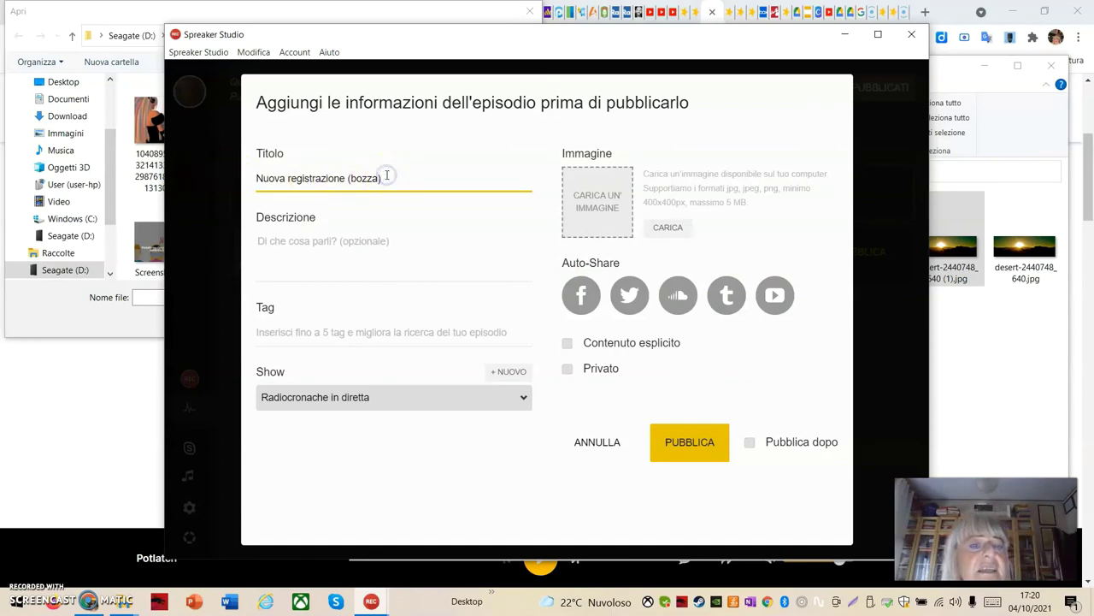
pyautogui.press('Escape')
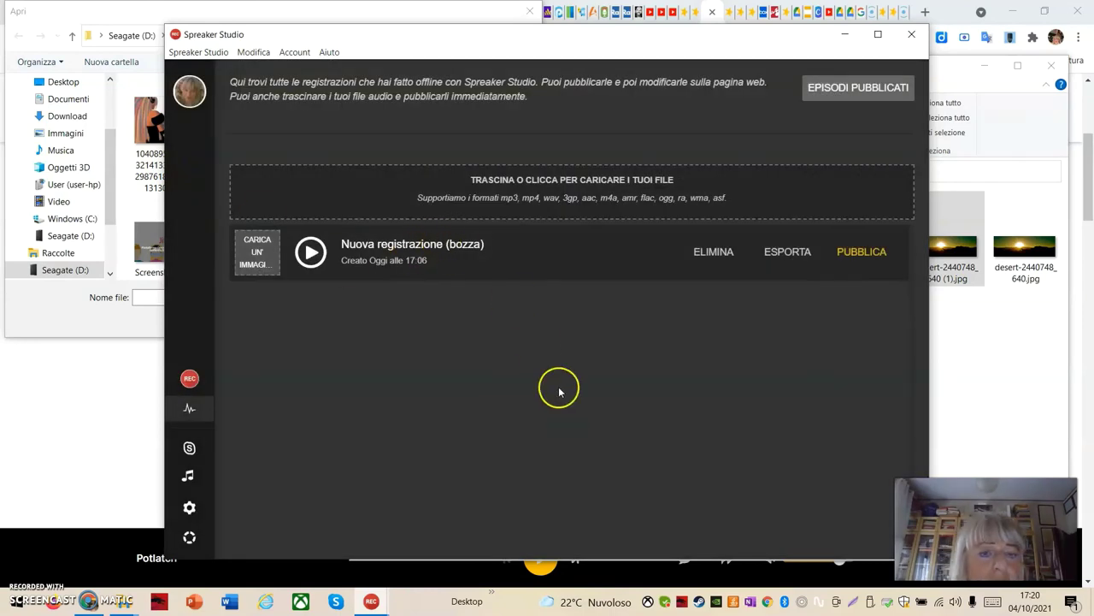
pyautogui.click(866, 252)
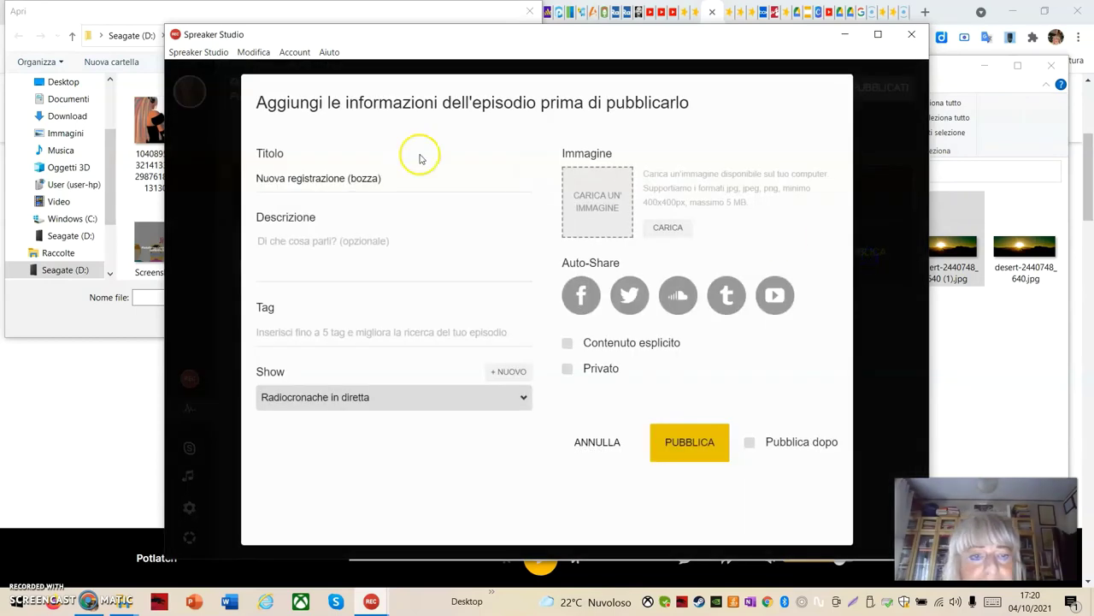
pyautogui.click(317, 177)
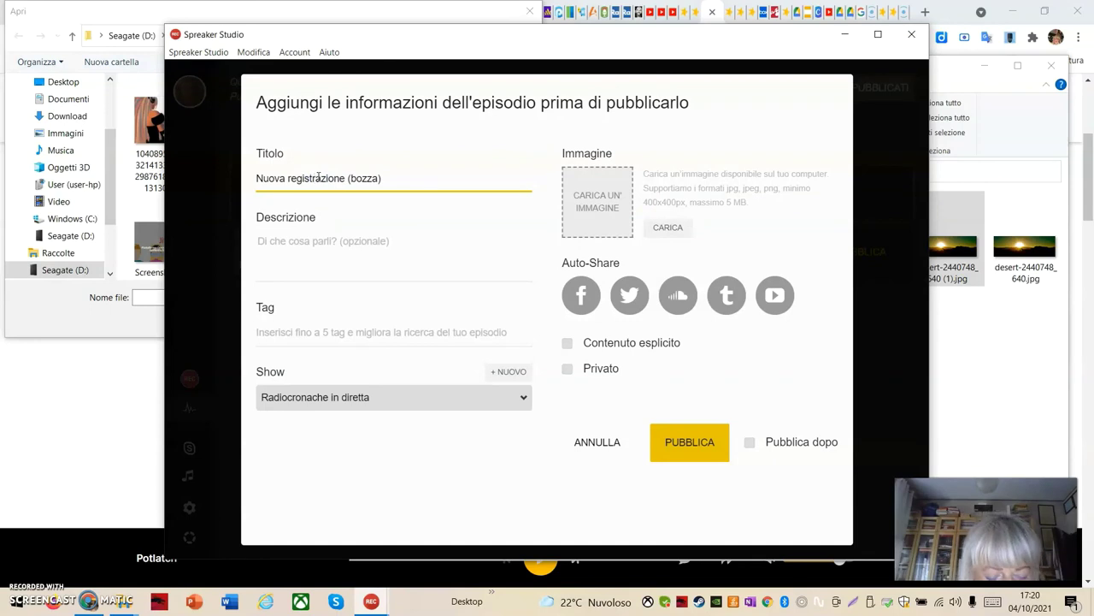
pyautogui.write('ra')
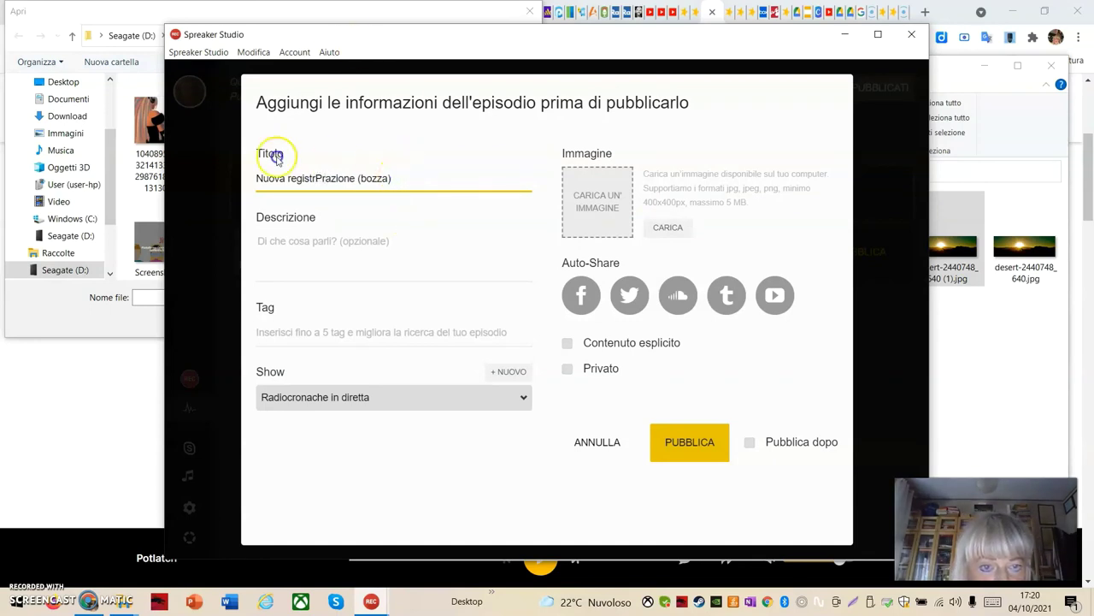
pyautogui.tripleClick(389, 178)
pyautogui.click(359, 178)
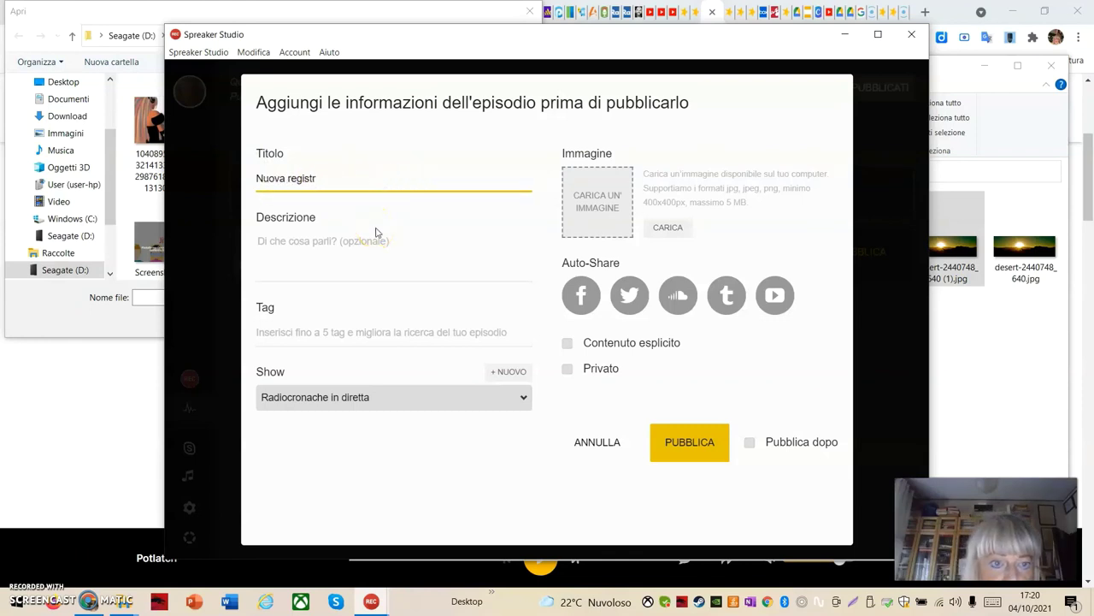
pyautogui.press('BackSpace')
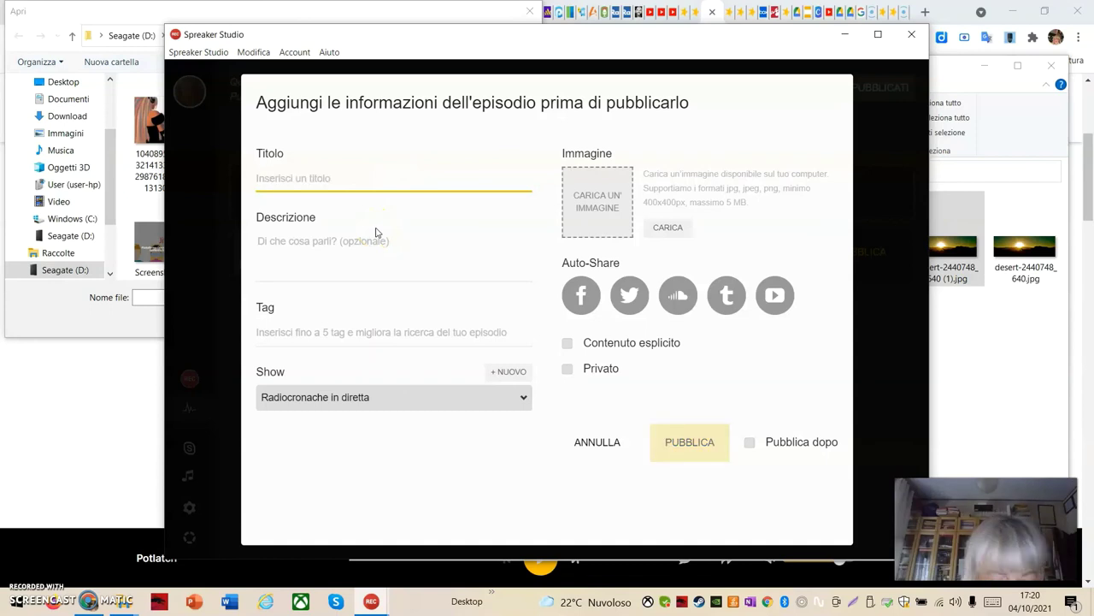
pyautogui.write('Prova tutorial')
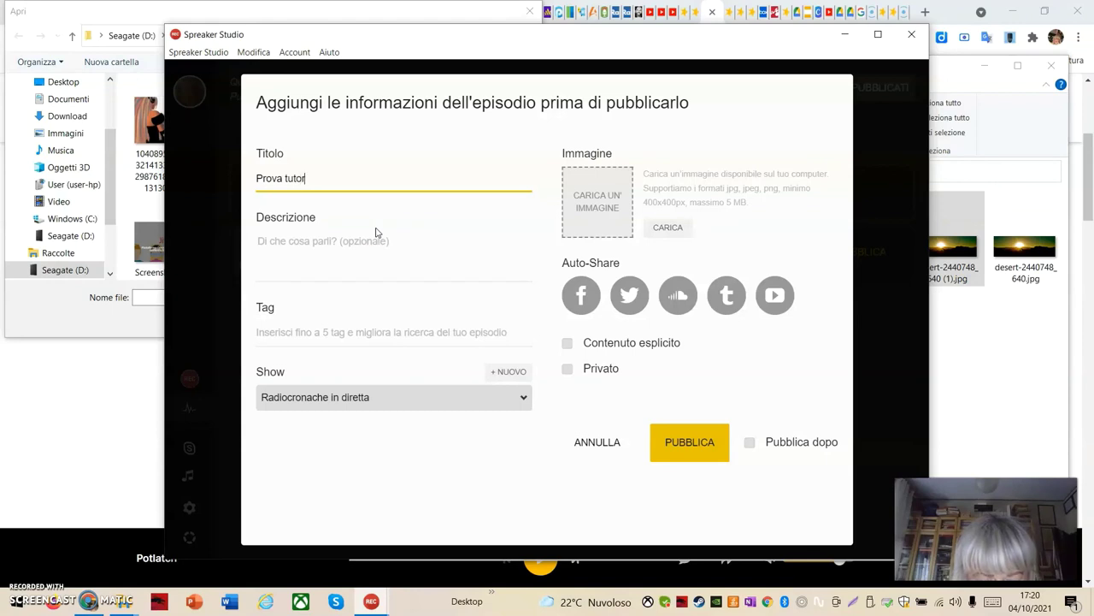
# Enter 'prova' as the description and 'tutorial' as the tag
pyautogui.click(325, 232)
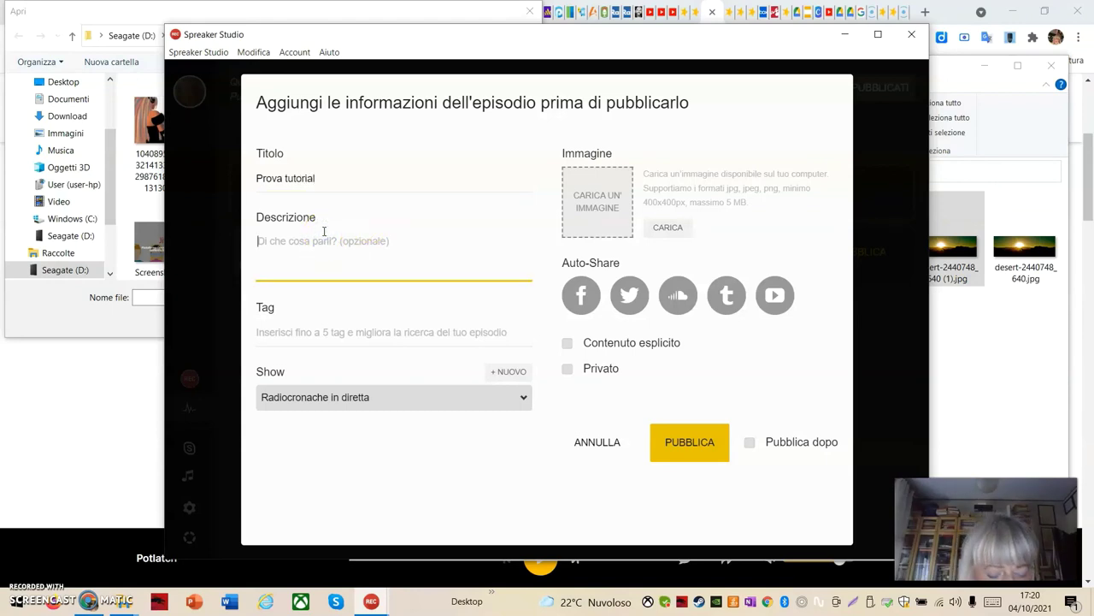
pyautogui.write('prova')
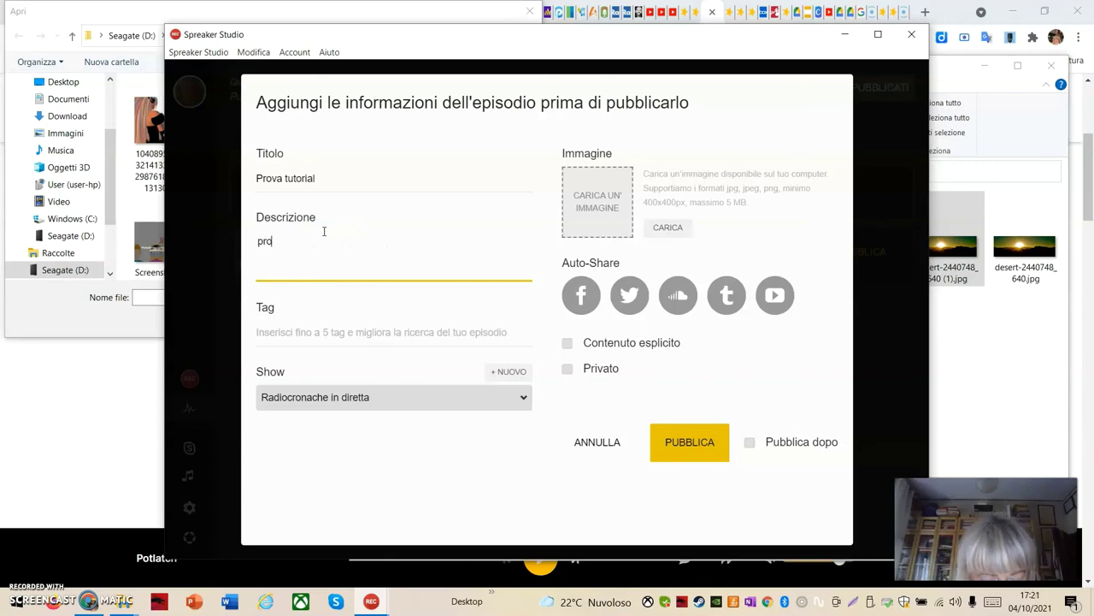
pyautogui.click(292, 333)
pyautogui.write('tutorial')
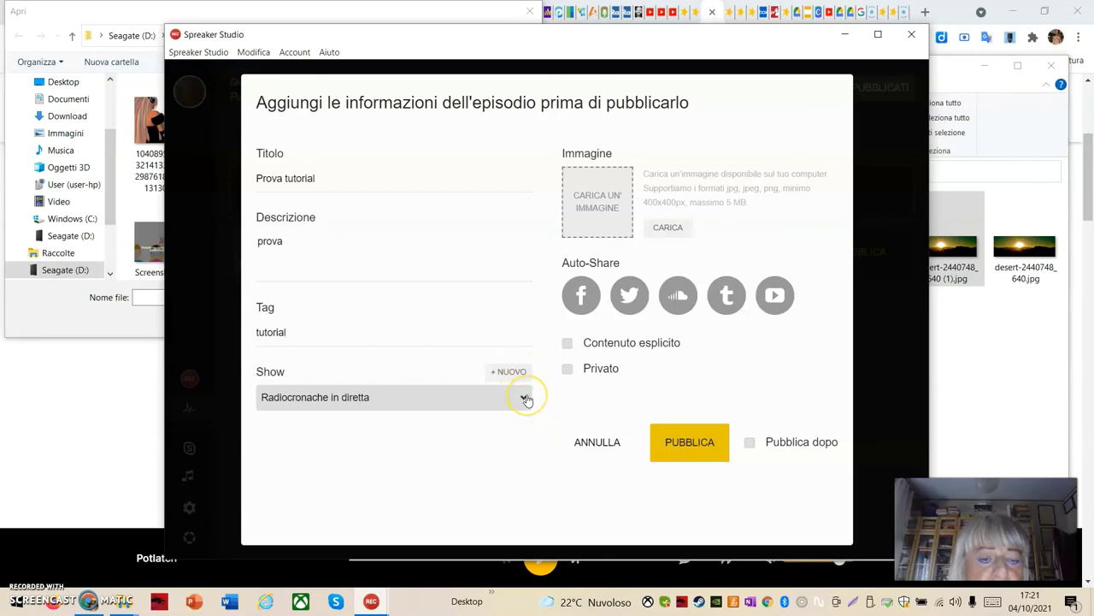
# Keep Radiocronache in diretta as the show, trying the cover image and Facebook sharing options
pyautogui.click(526, 398)
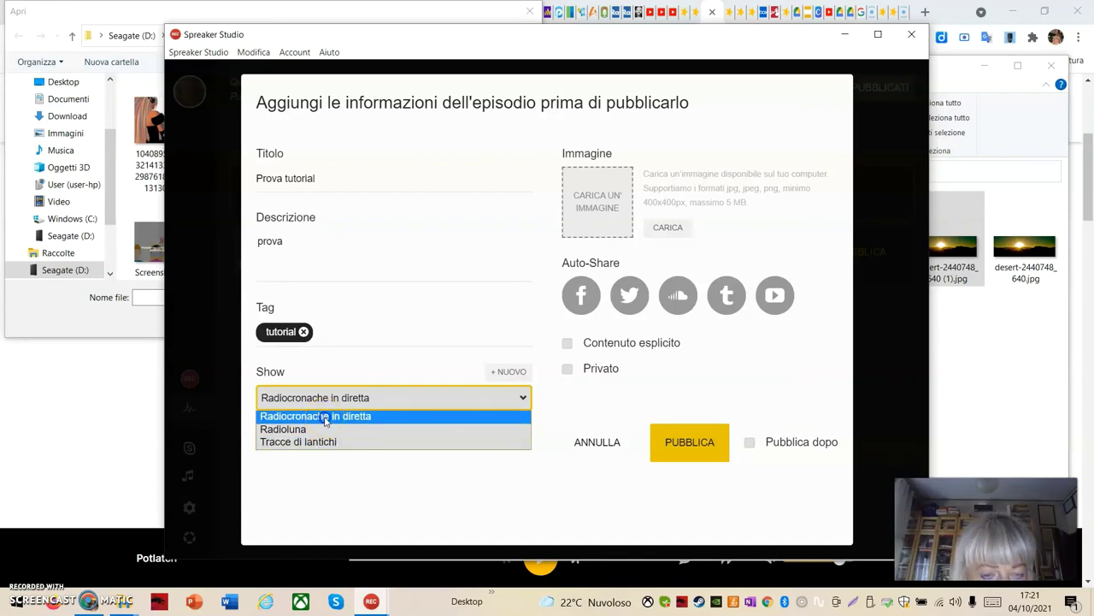
pyautogui.click(325, 417)
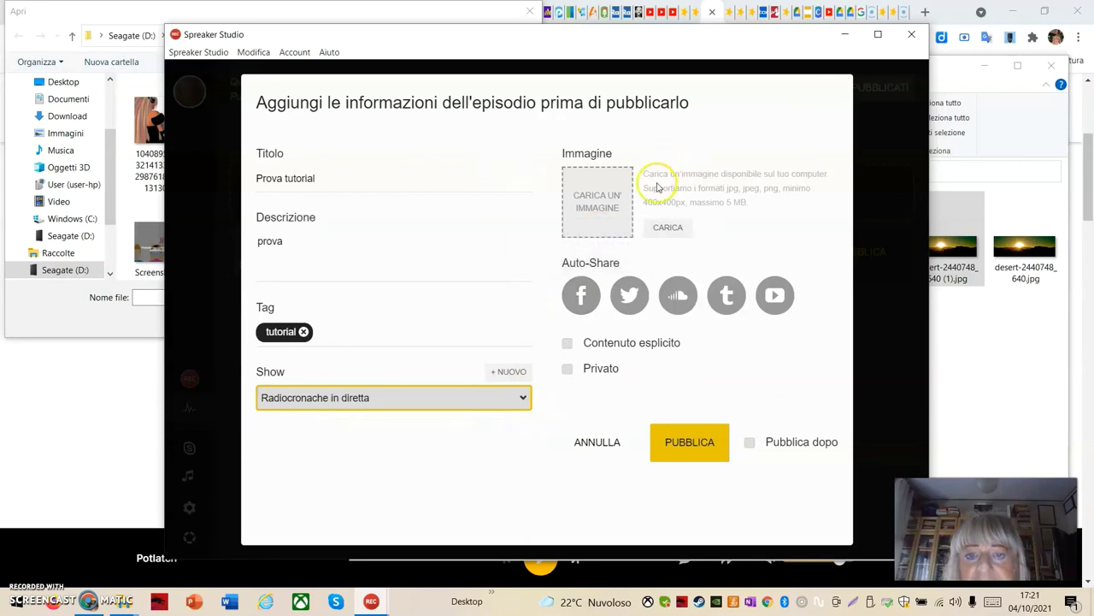
pyautogui.click(608, 201)
pyautogui.click(603, 208)
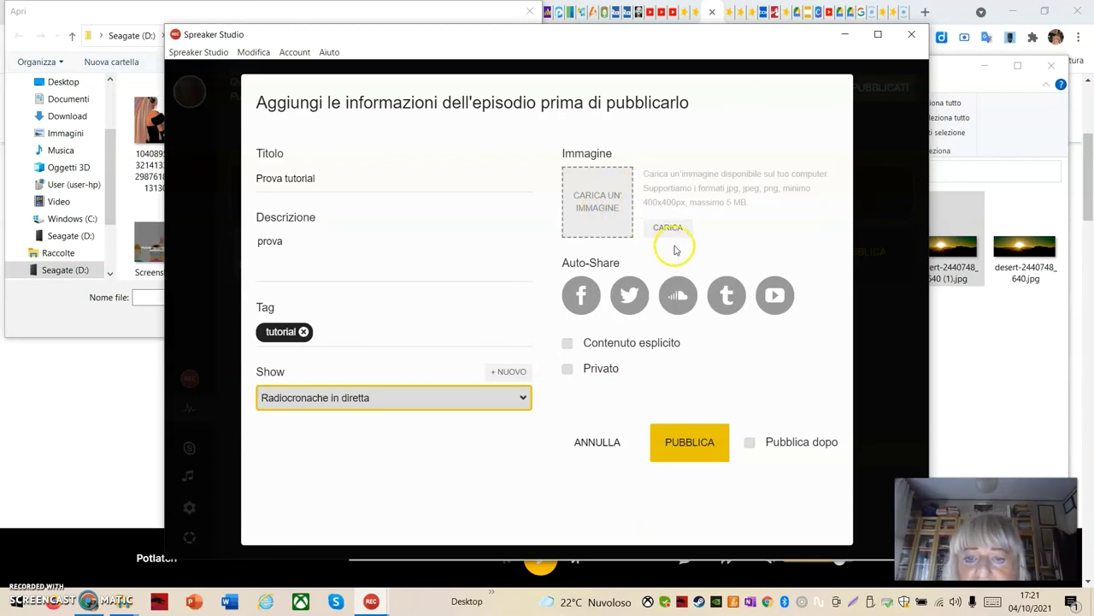
pyautogui.click(587, 313)
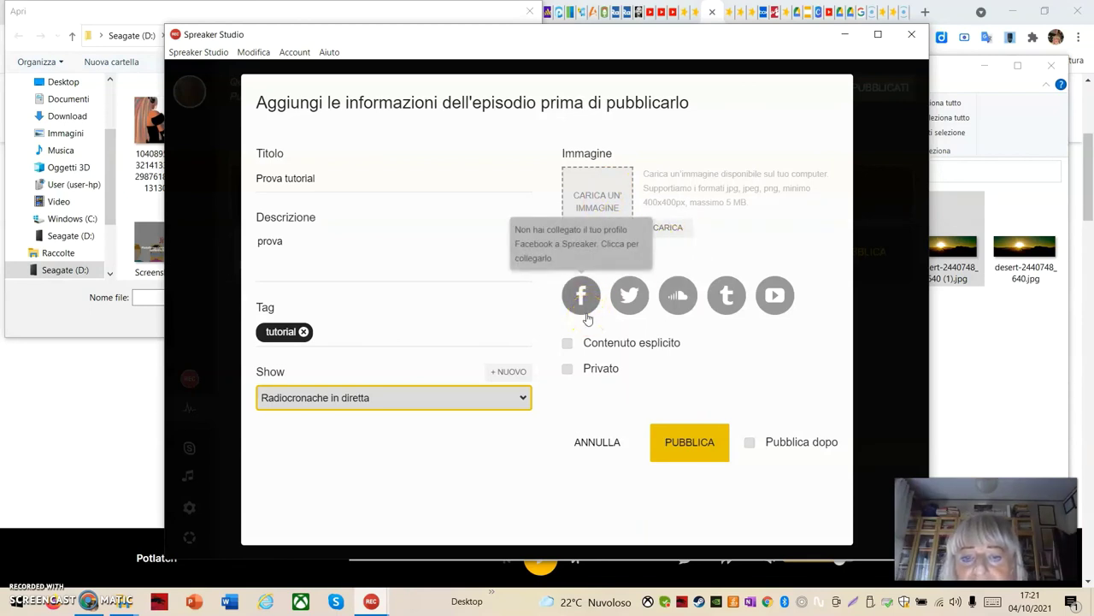
pyautogui.moveTo(587, 316)
pyautogui.mouseDown()
pyautogui.moveTo(613, 303)
pyautogui.moveTo(747, 323)
pyautogui.mouseUp()
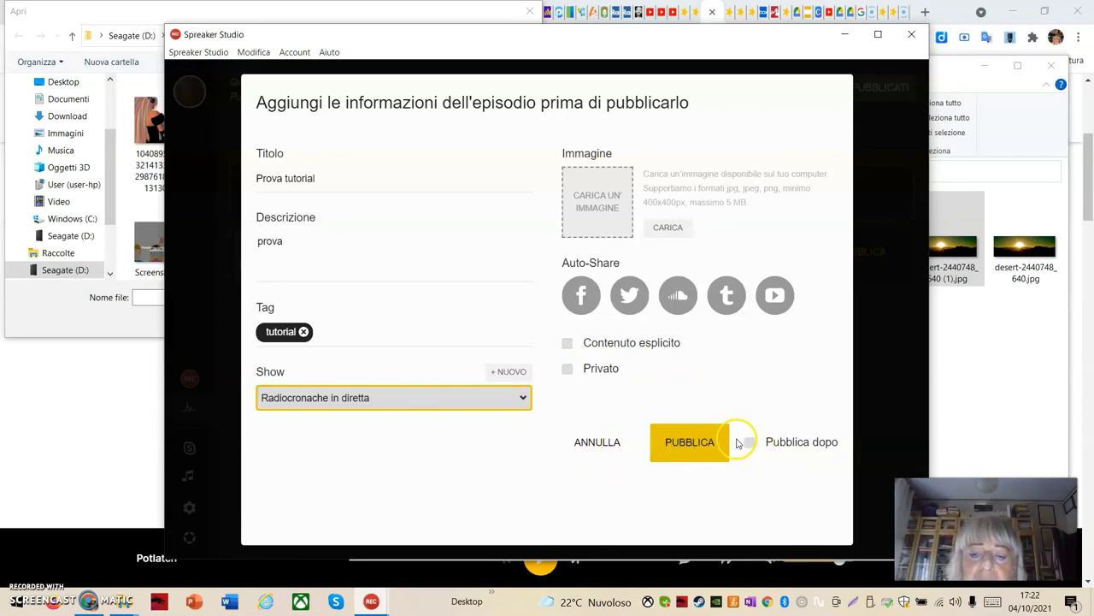
# Turn Pubblica dopo off and publish the episode immediately
pyautogui.click(749, 446)
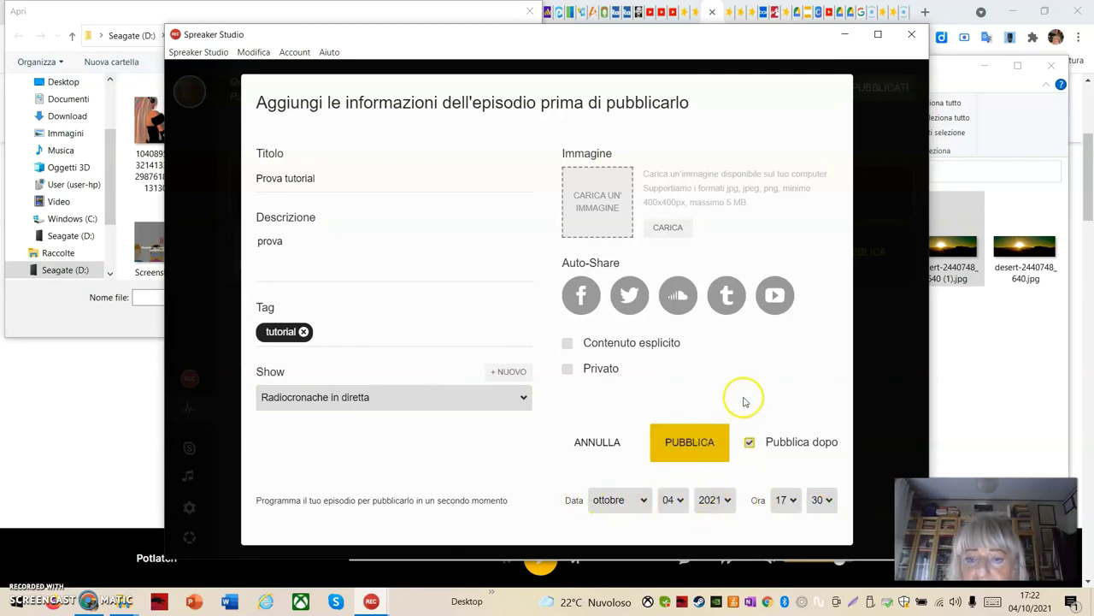
pyautogui.click(789, 349)
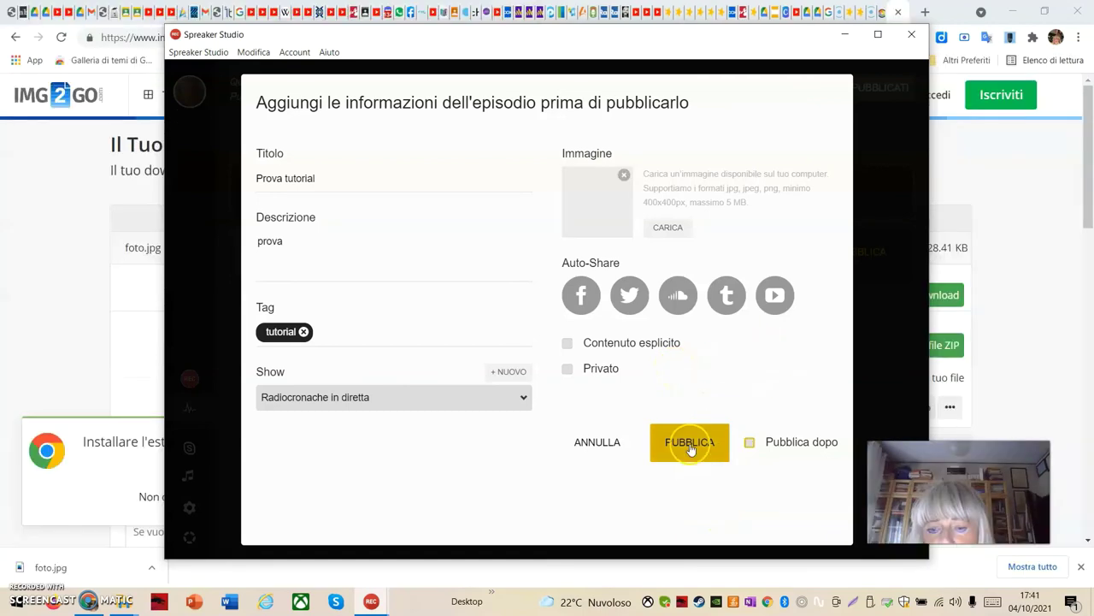
pyautogui.click(691, 448)
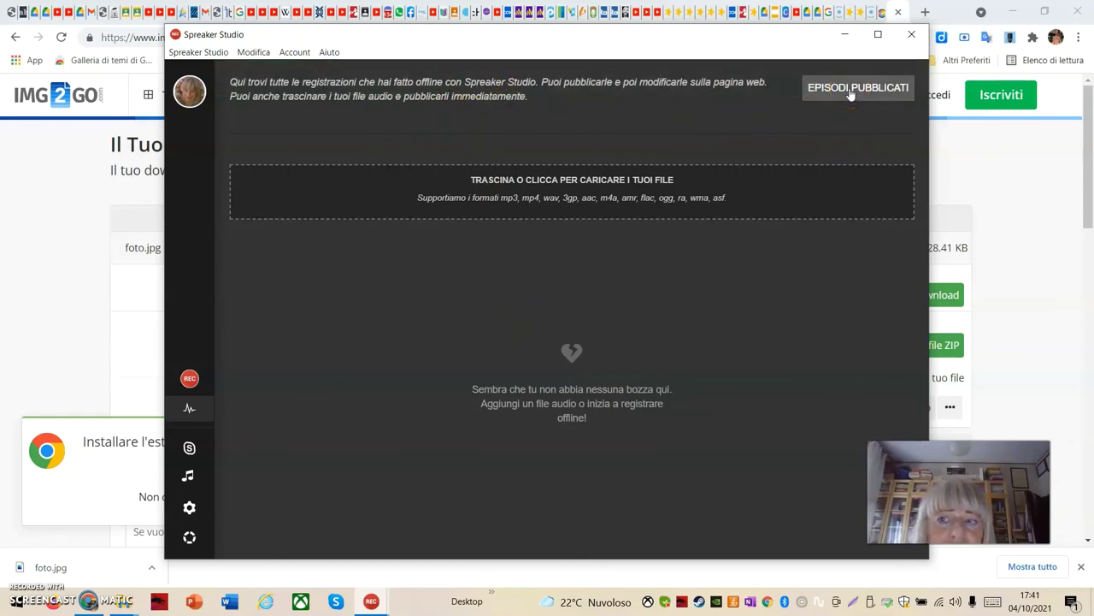
# Open EPISODI PUBBLICATI and view the Radiocronache in diretta dashboard listing 'Prova tutorial'
pyautogui.click(850, 92)
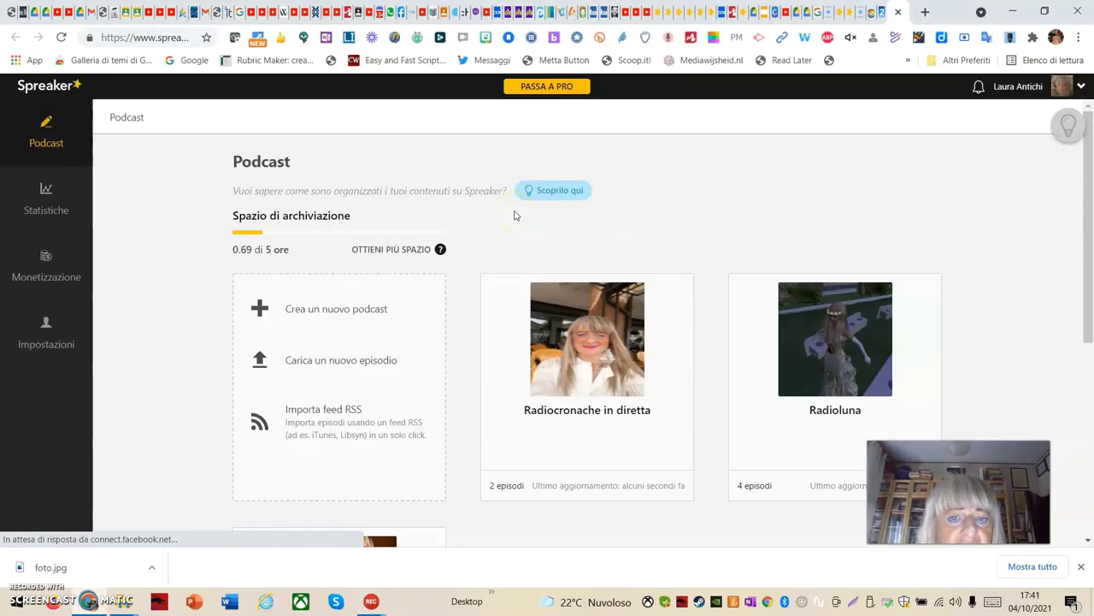
pyautogui.moveTo(535, 379)
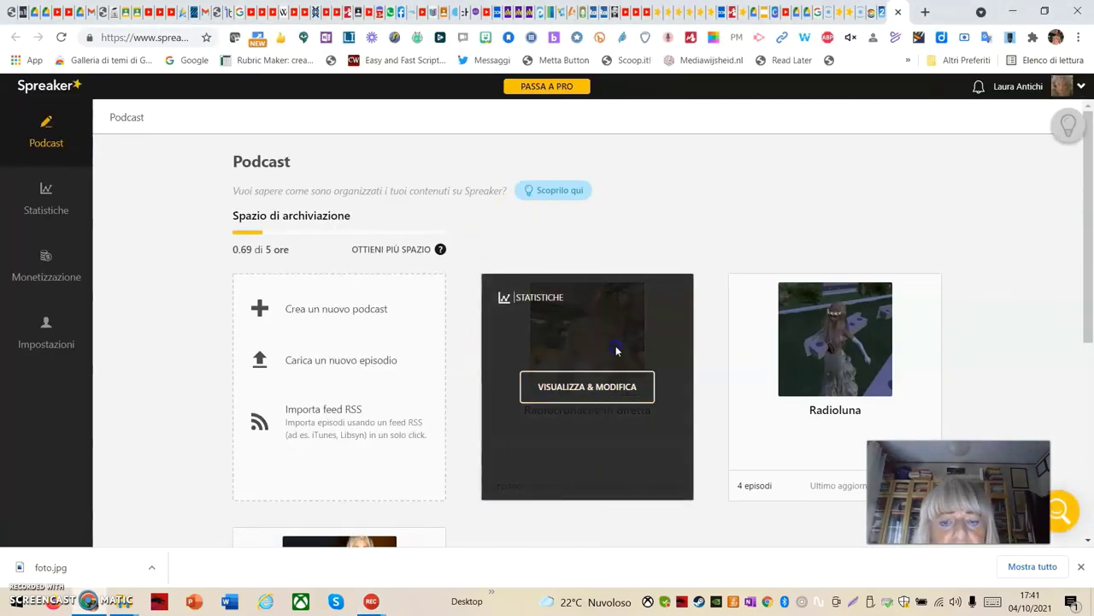
pyautogui.click(633, 391)
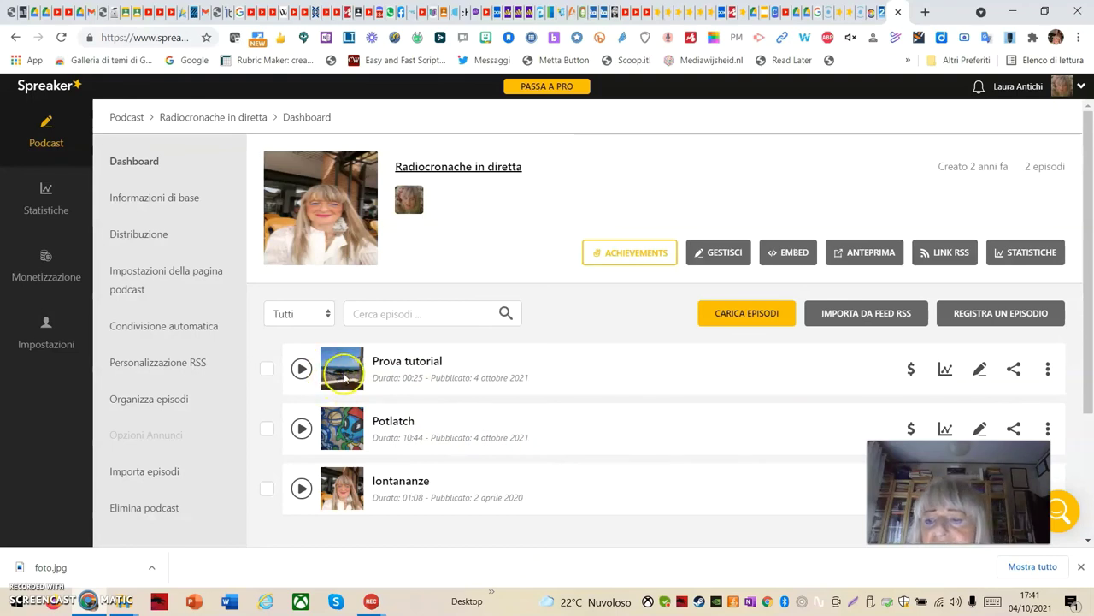
pyautogui.click(338, 381)
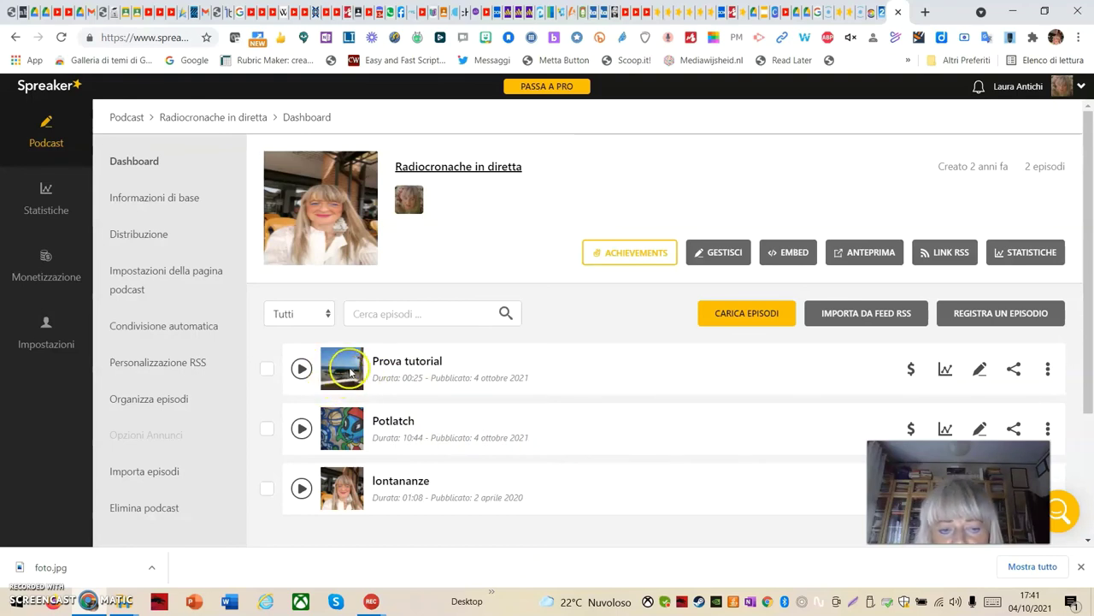